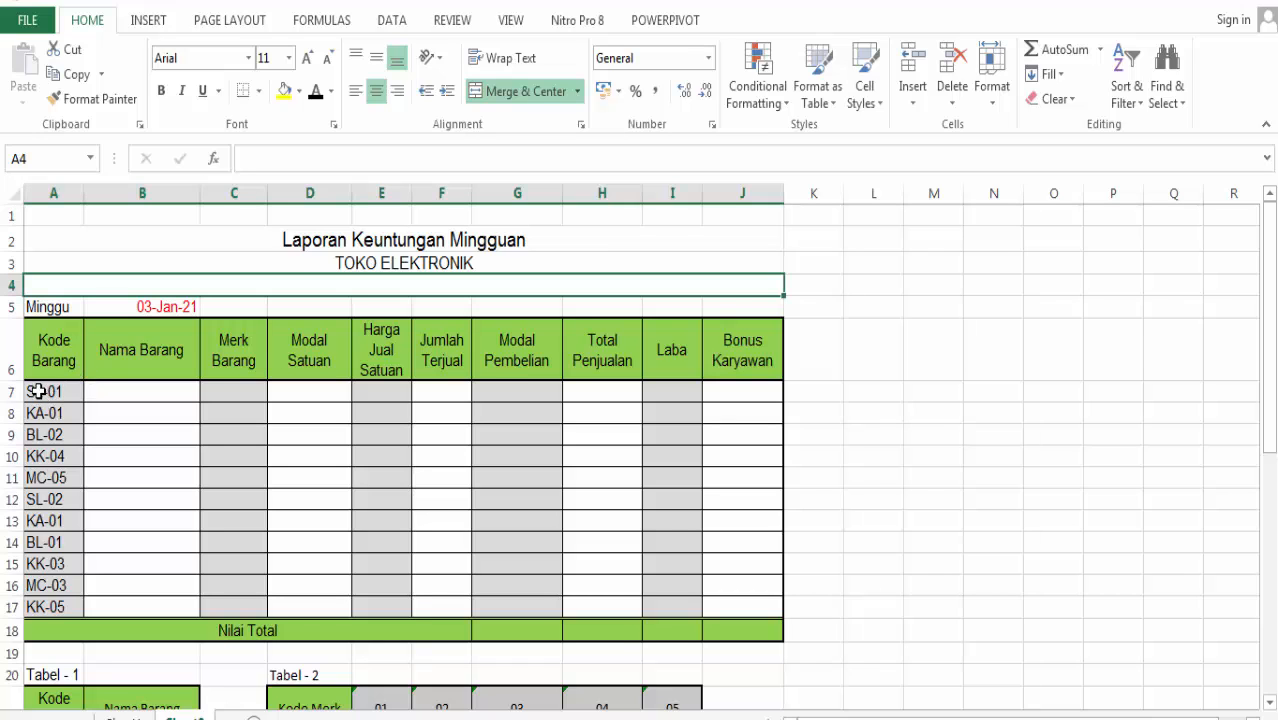
Review the weekly profit report, lookup tables Tabel - 1 and Tabel - 2, and the calculation rules listed below them
scroll(37, 391, "down", 1)
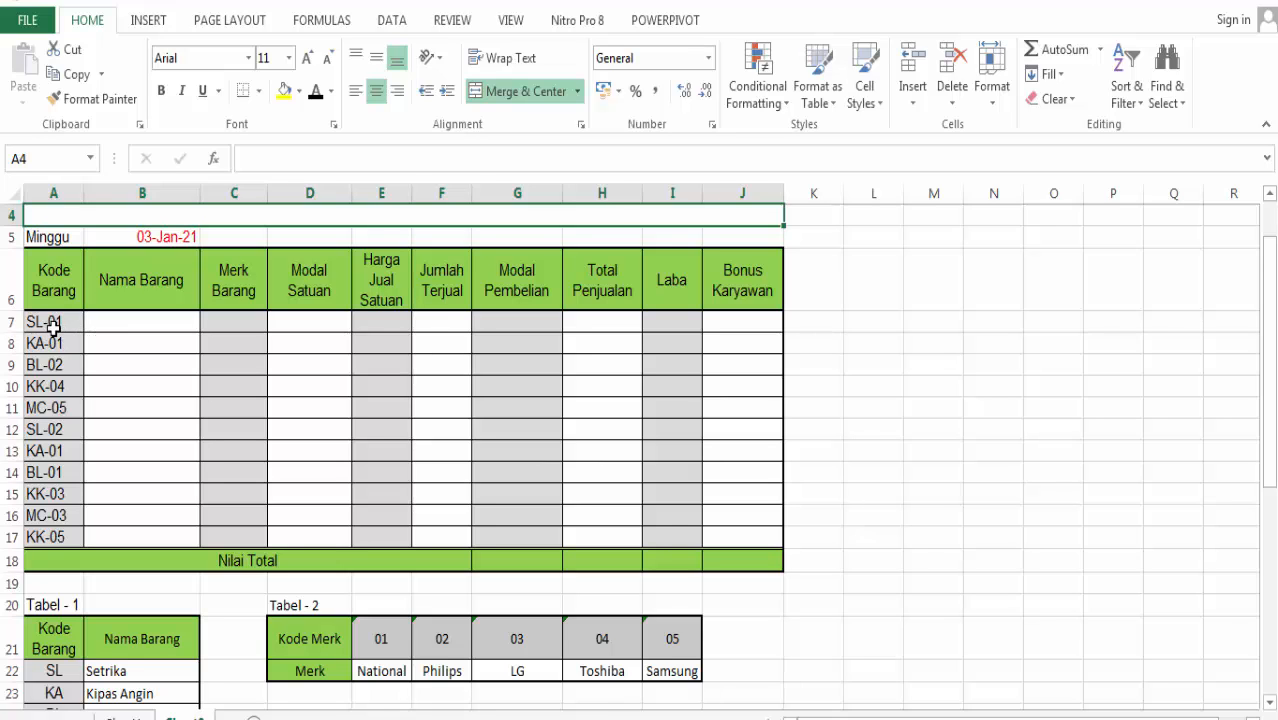
scroll(52, 325, "down", 1)
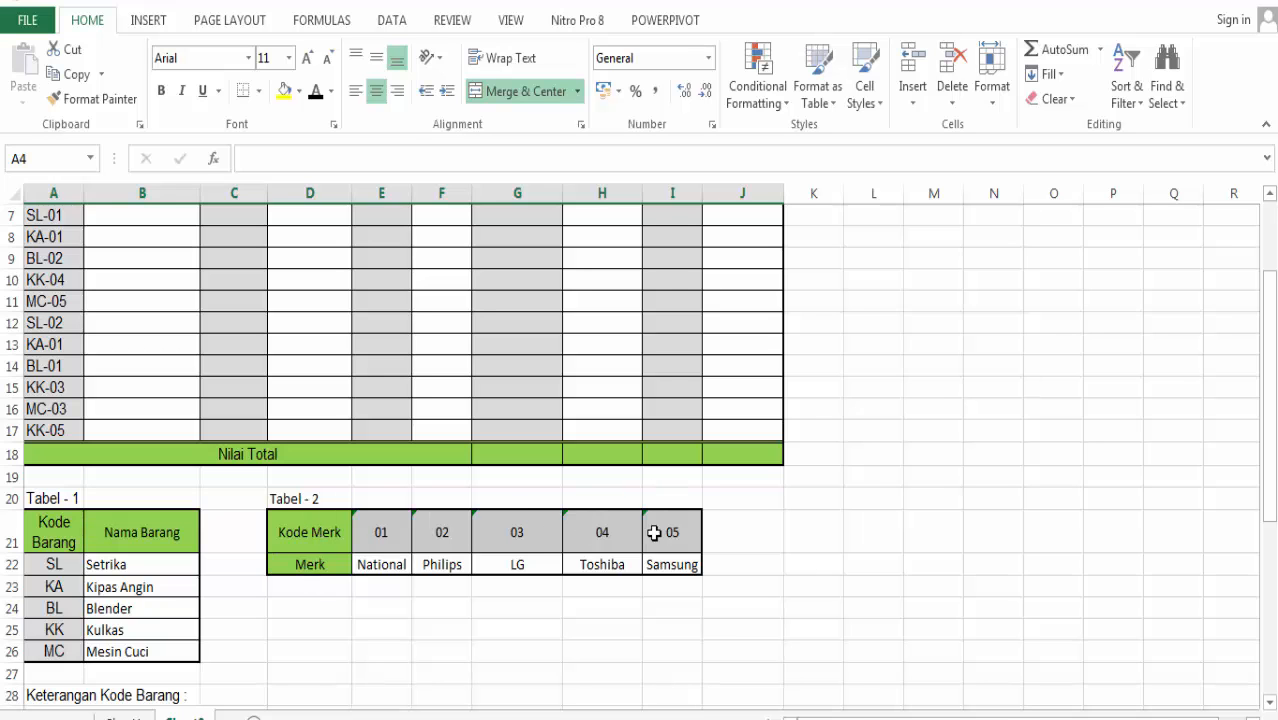
scroll(60, 460, "down", 3)
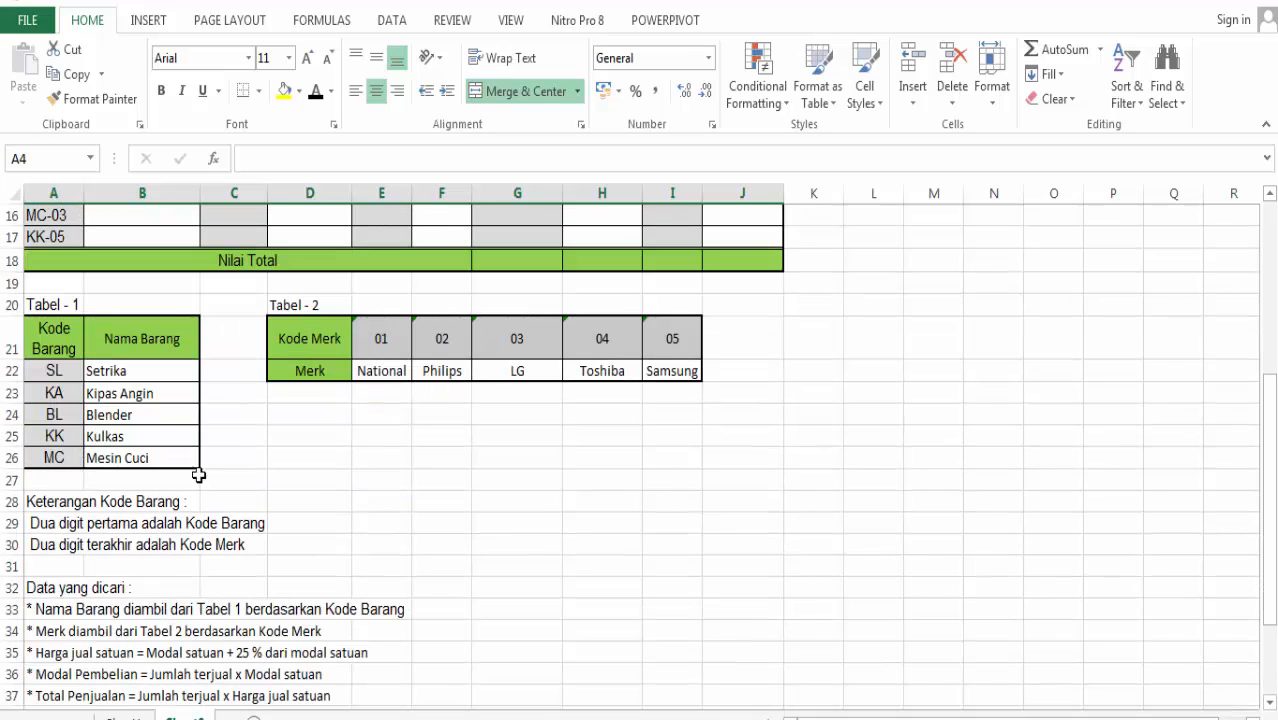
scroll(205, 440, "up", 3)
scroll(208, 535, "down", 3)
scroll(208, 535, "down", 1)
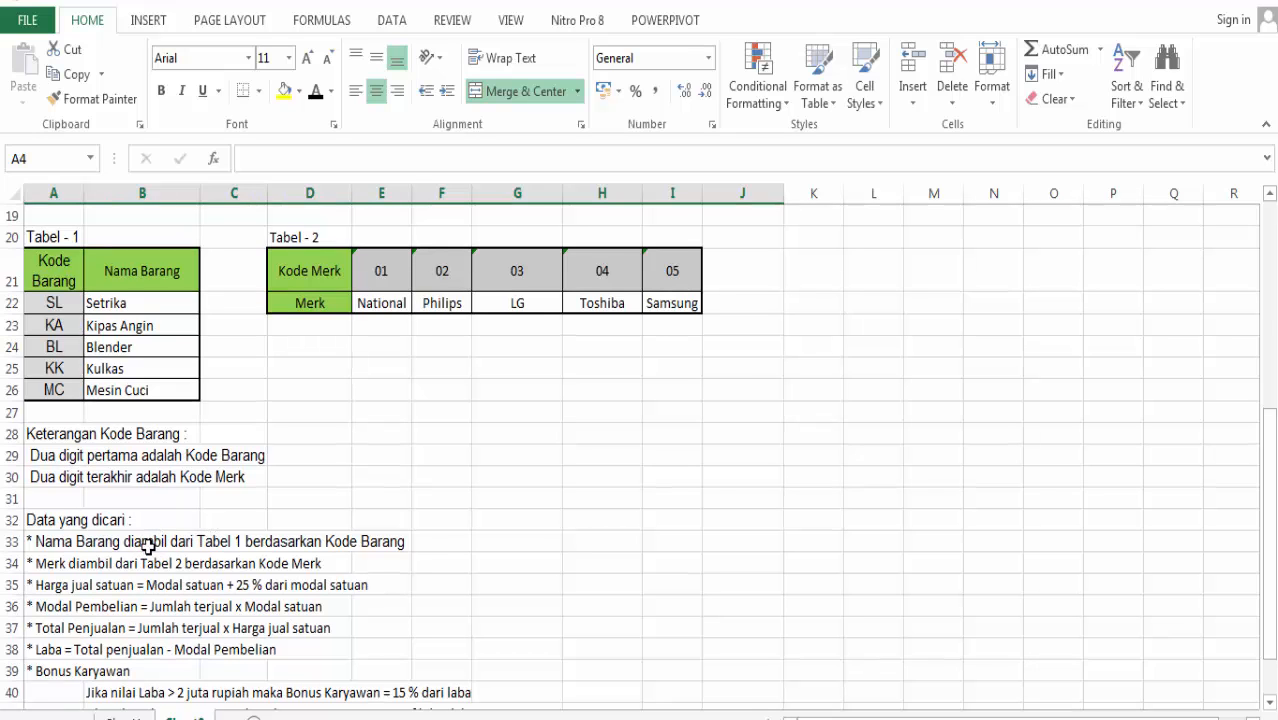
scroll(125, 560, "up", 1)
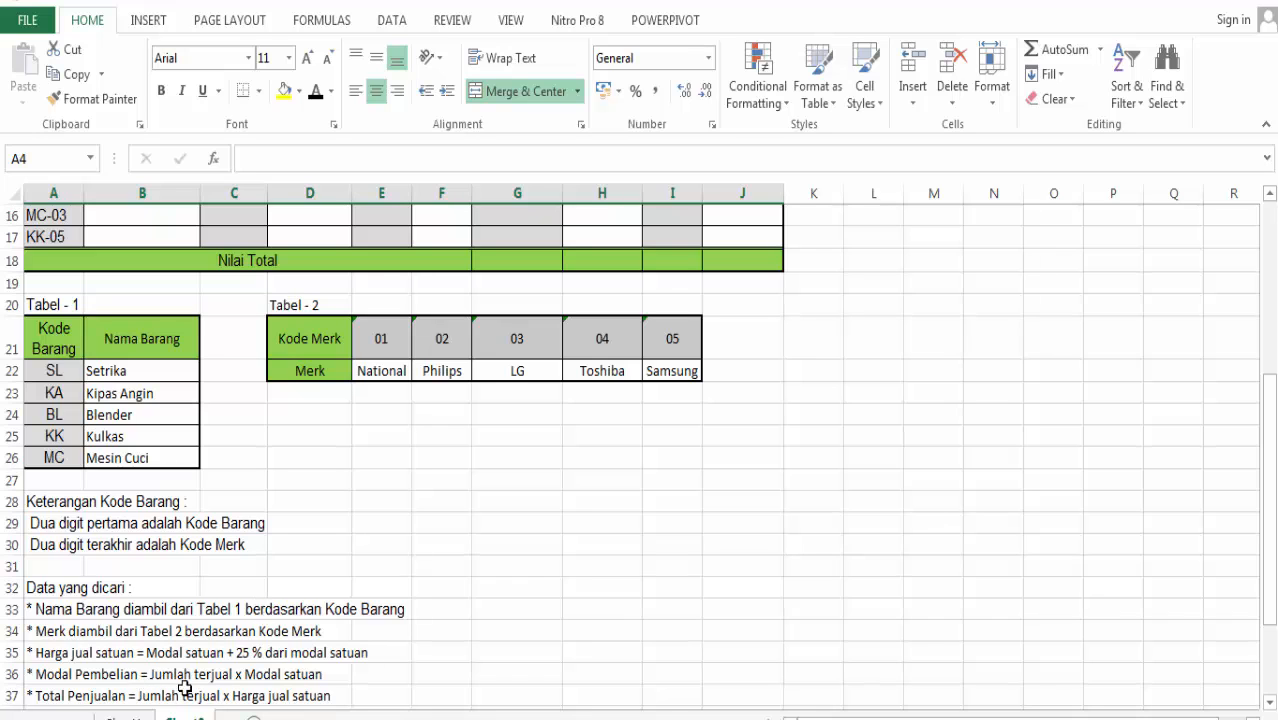
scroll(150, 690, "down", 2)
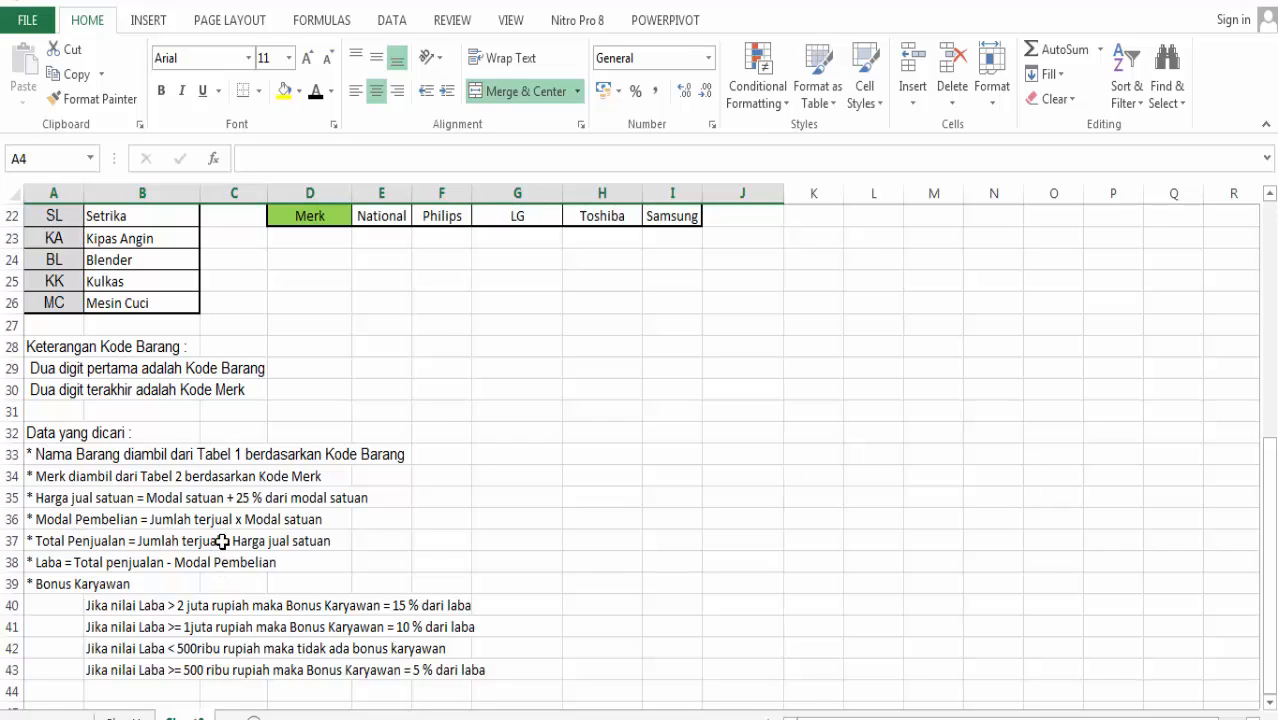
scroll(222, 541, "down", 1)
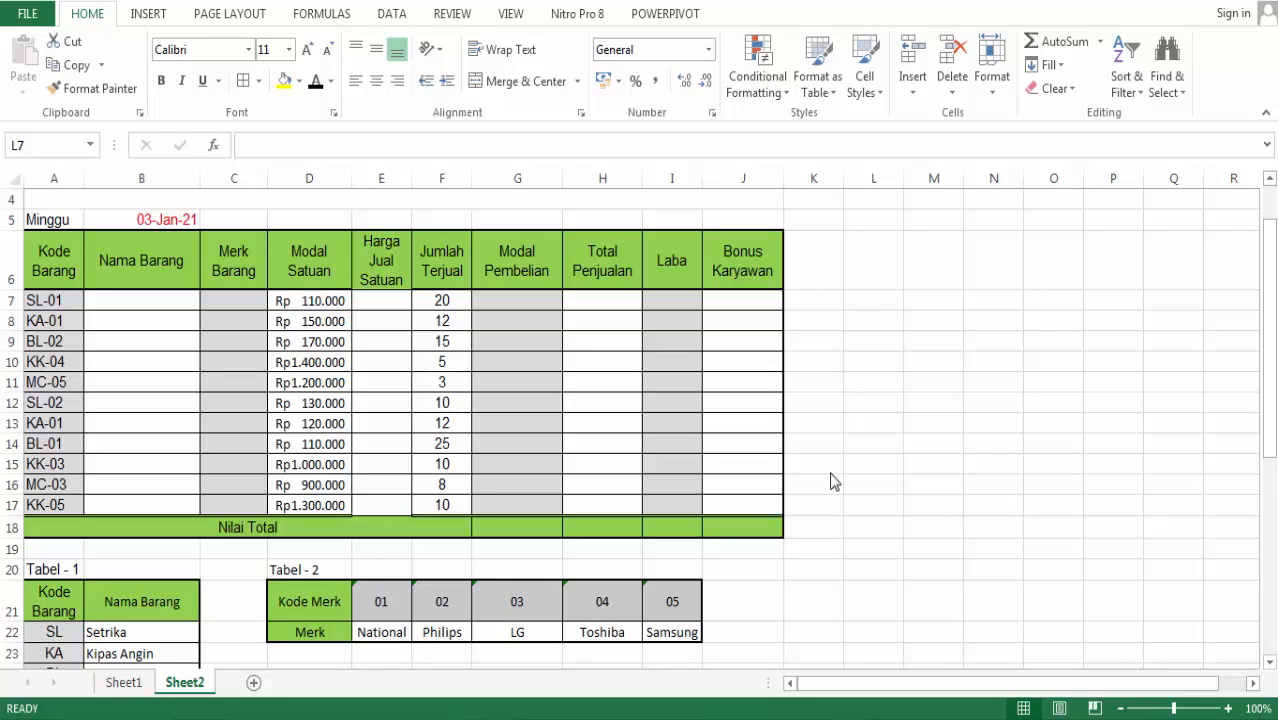
Enter the helper column heading LEFT in cell L6
left_click(863, 278)
left_click(863, 278)
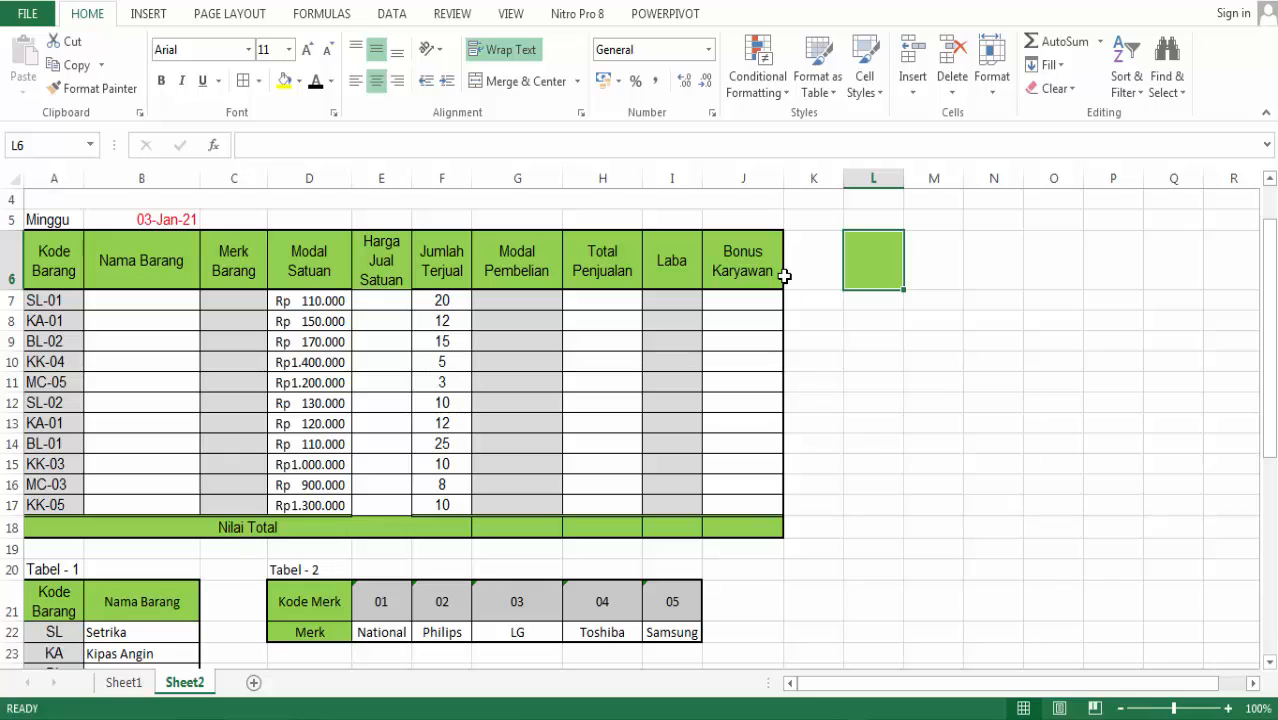
type("LEFT")
key("Return")
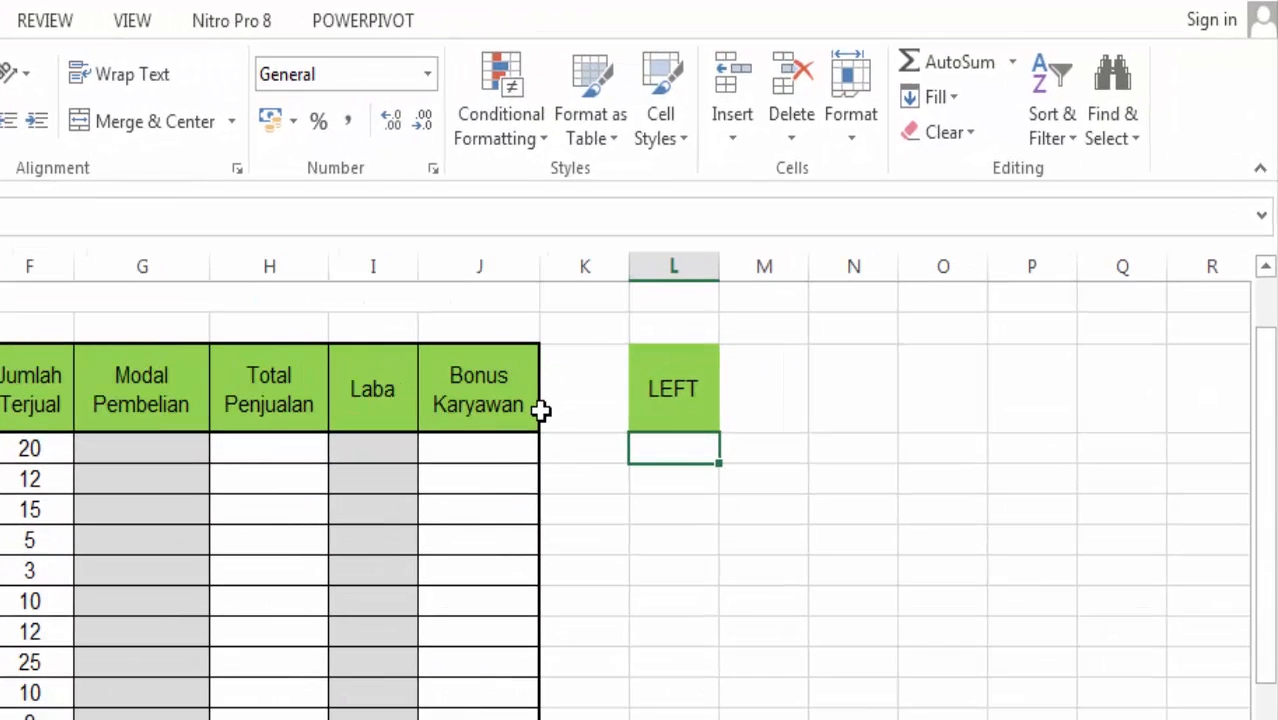
Extract the first two characters of the item code into L7 with =LEFT(A7;2)
type("=")
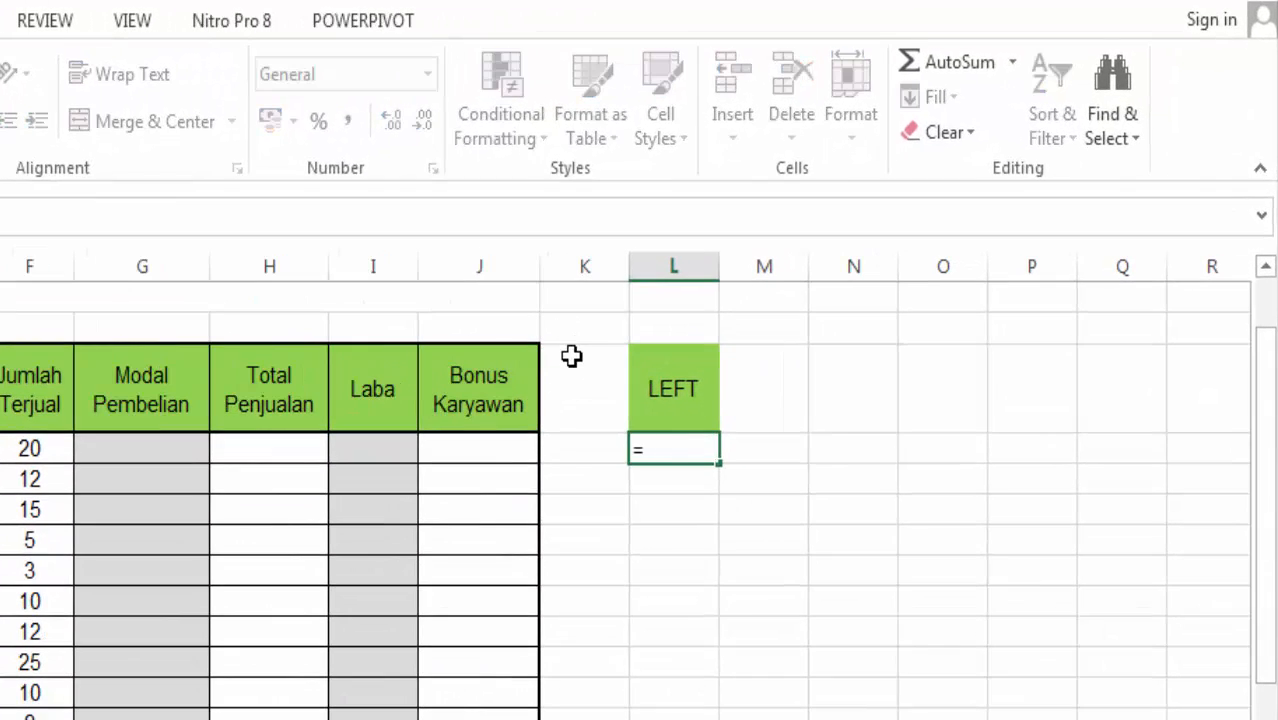
type("LEFT(")
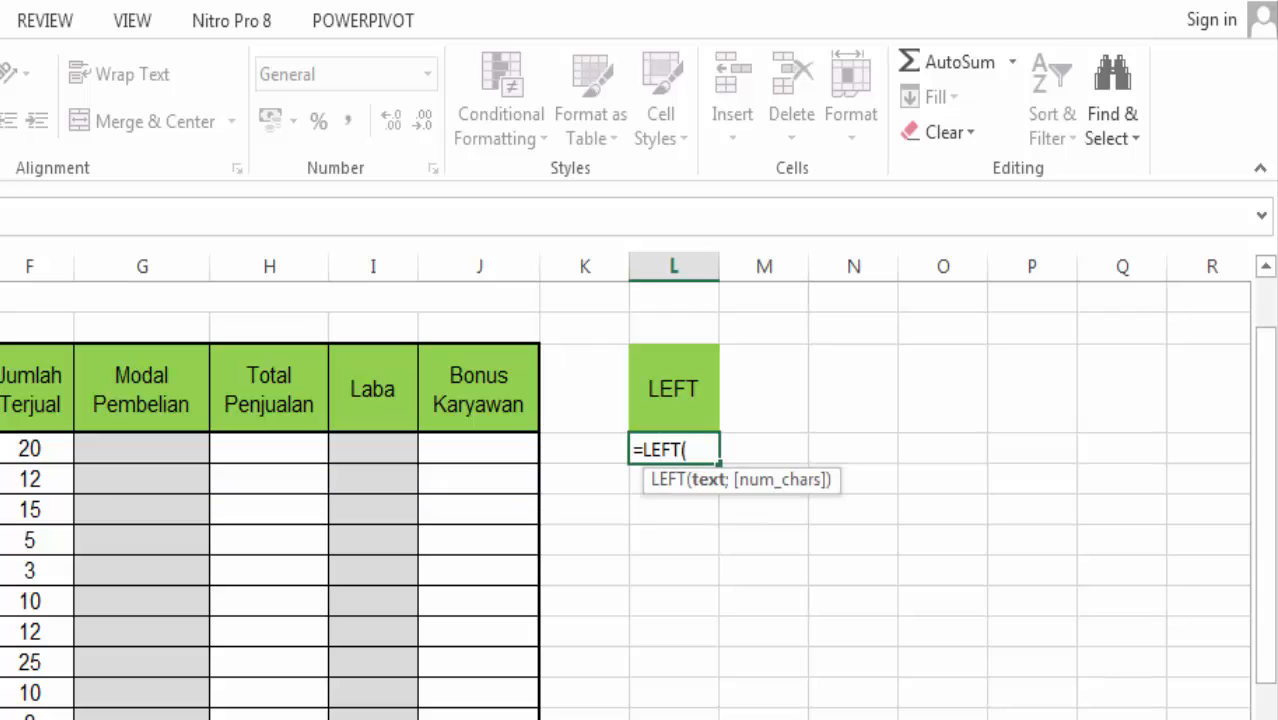
type("A7;2")
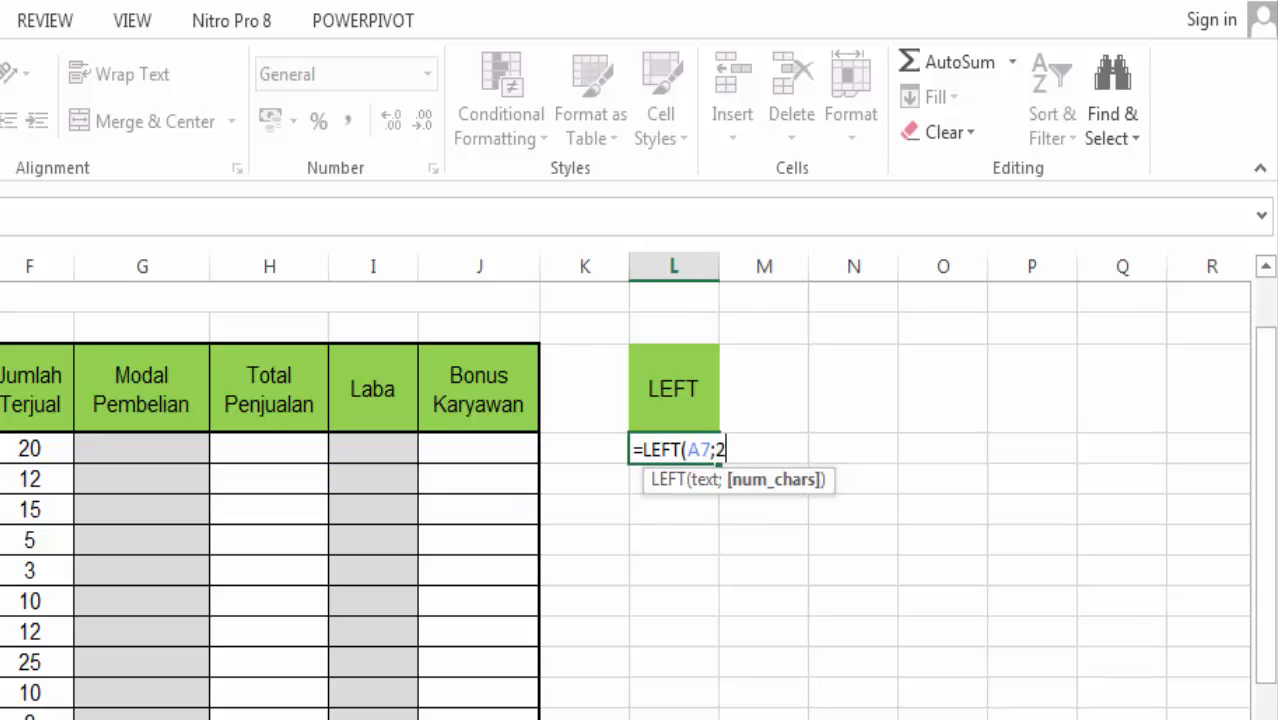
type(")")
key("Return")
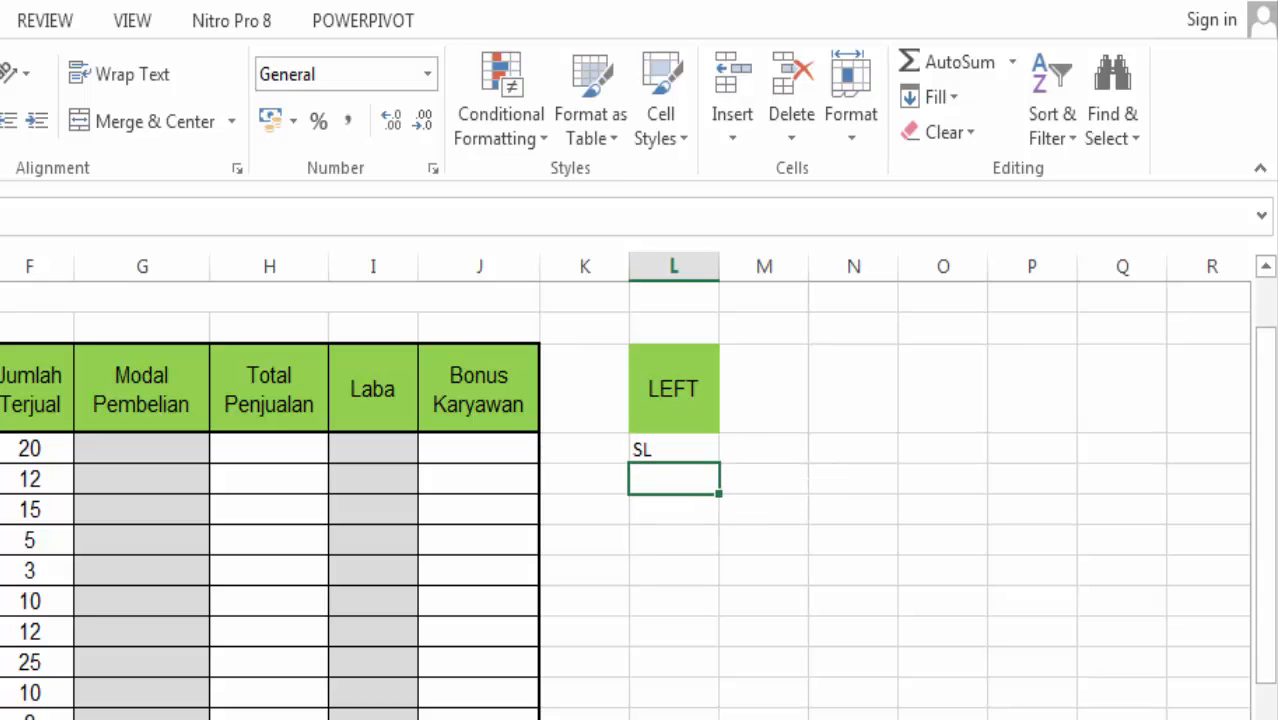
Enter the helper column heading RIGHT in cell M6
key("Up")
key("Up")
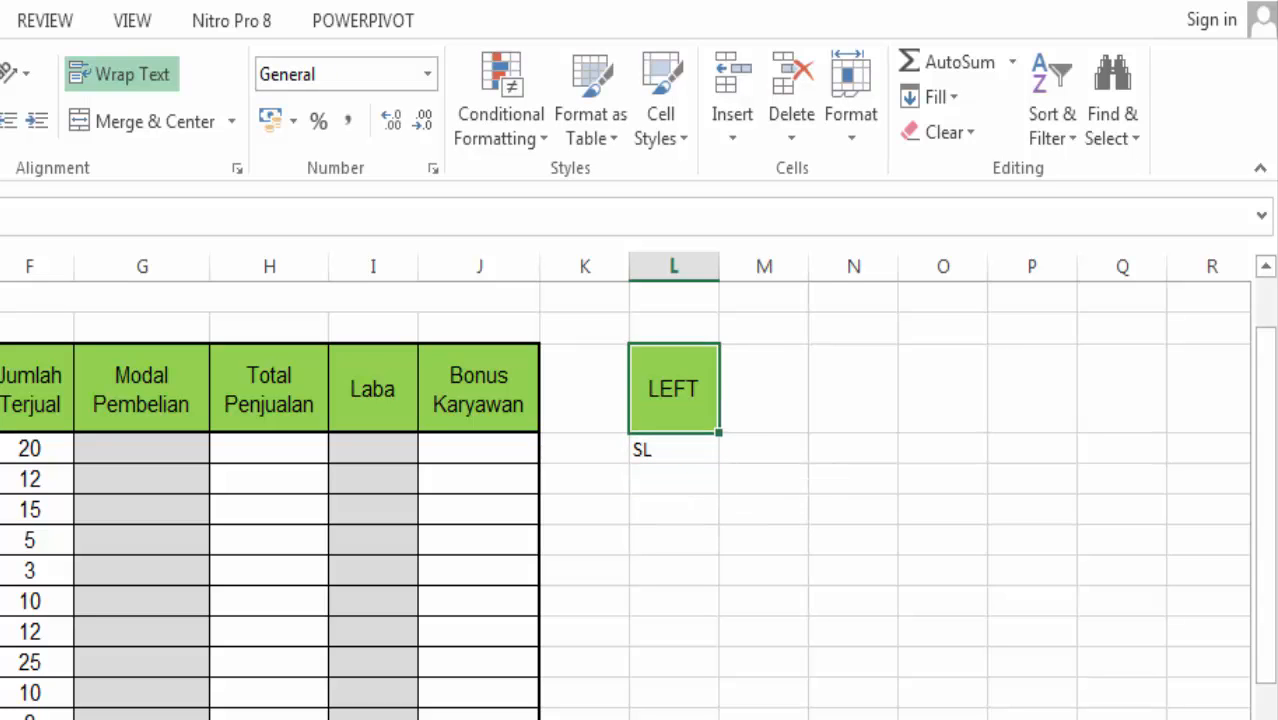
key("Right")
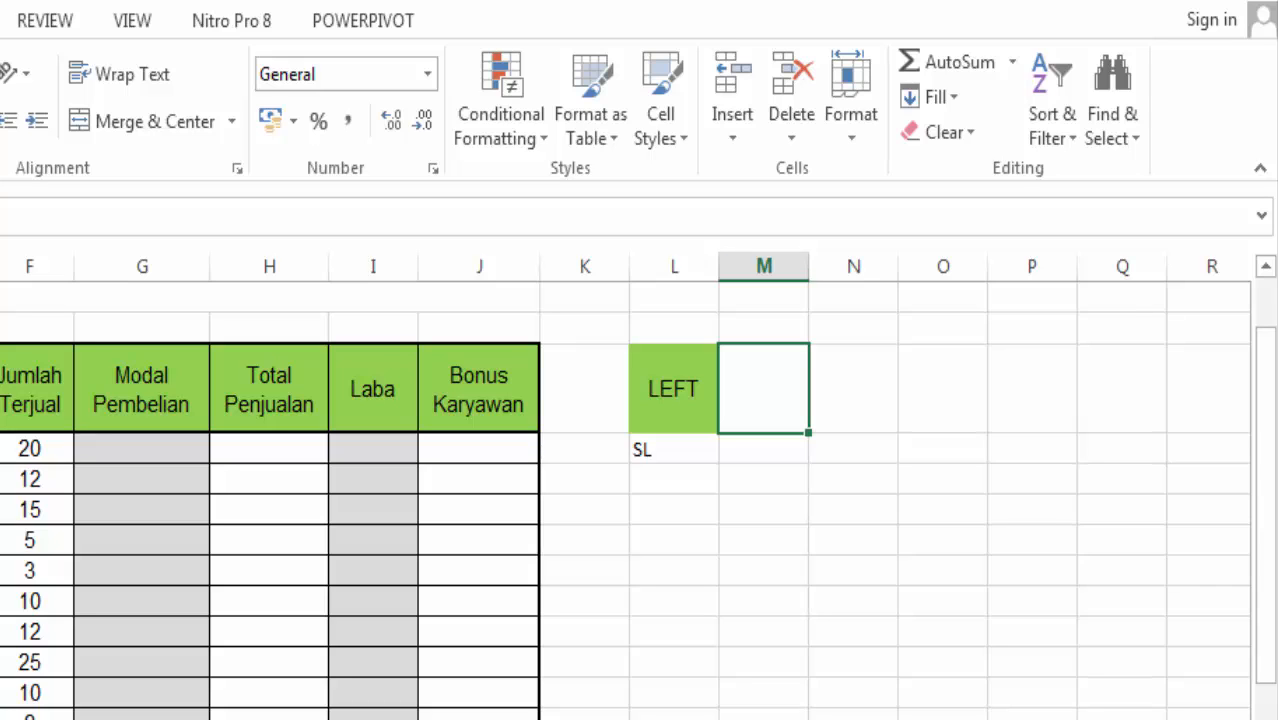
type("RIGT")
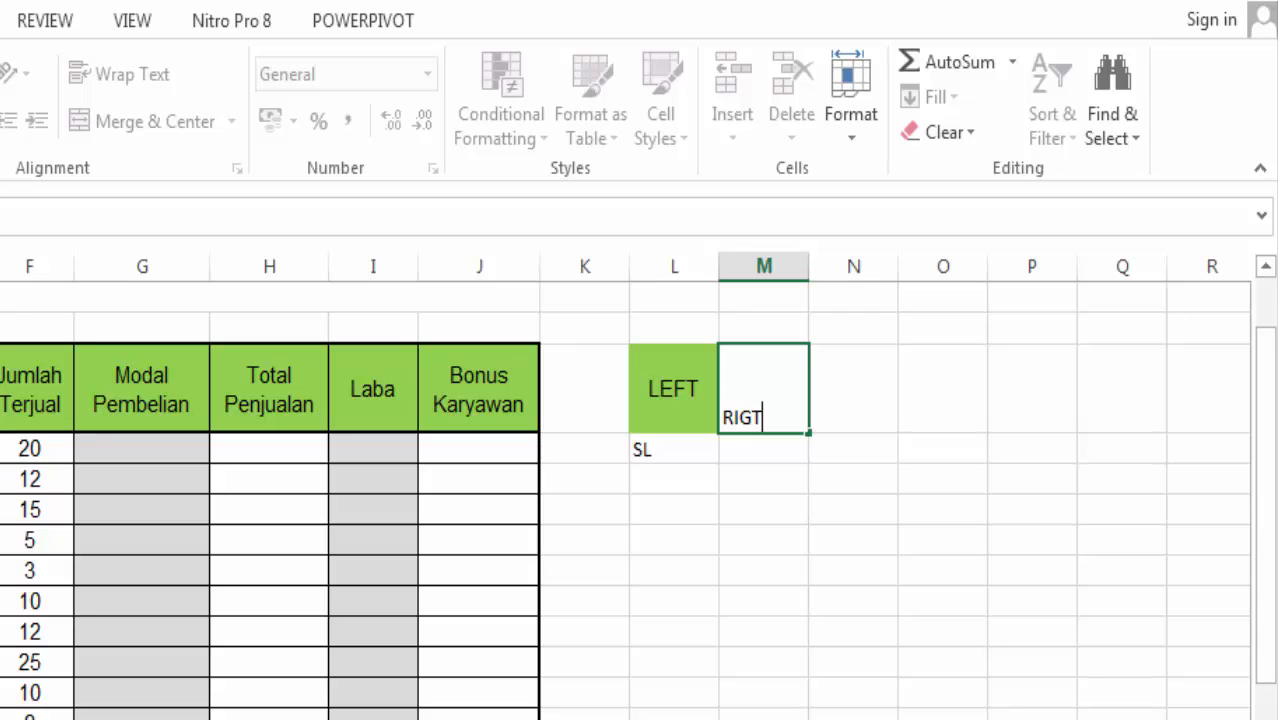
key("BackSpace")
type("HT")
key("Return")
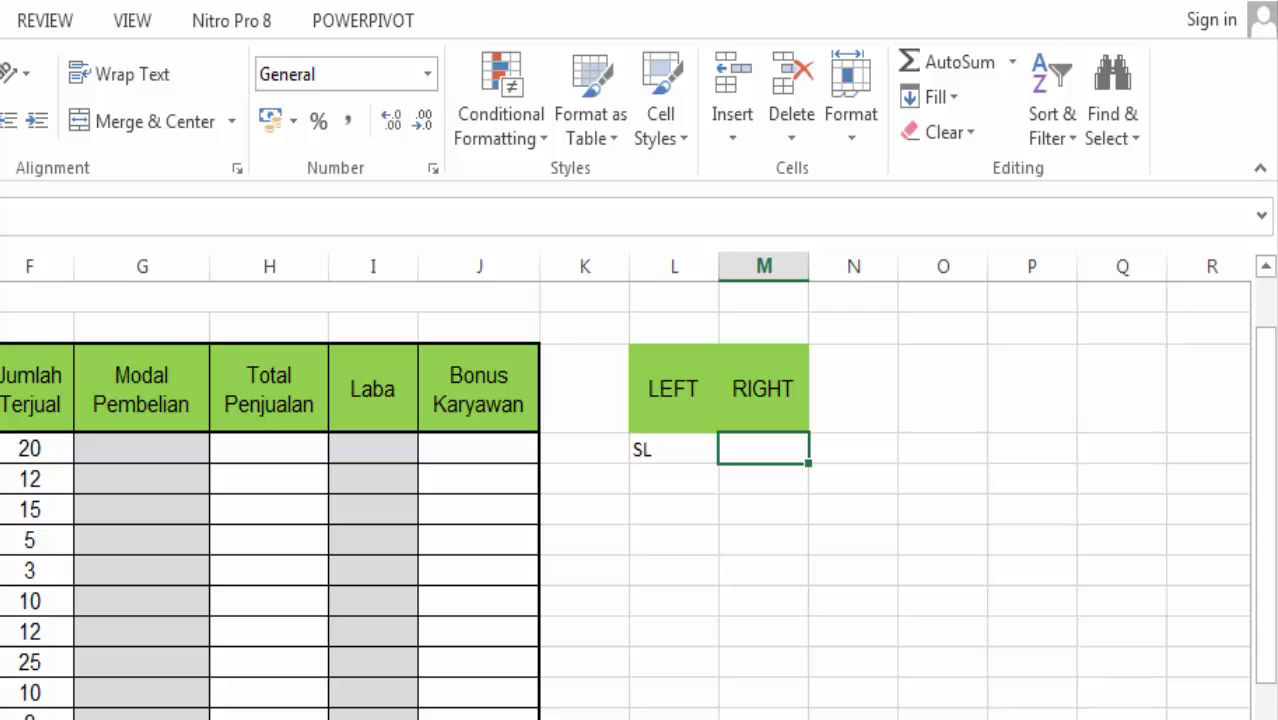
Extract the brand code into M7 with =RIGHT(A7;2), and fill the L7 and M7 formulas down to row 17
type("=RI")
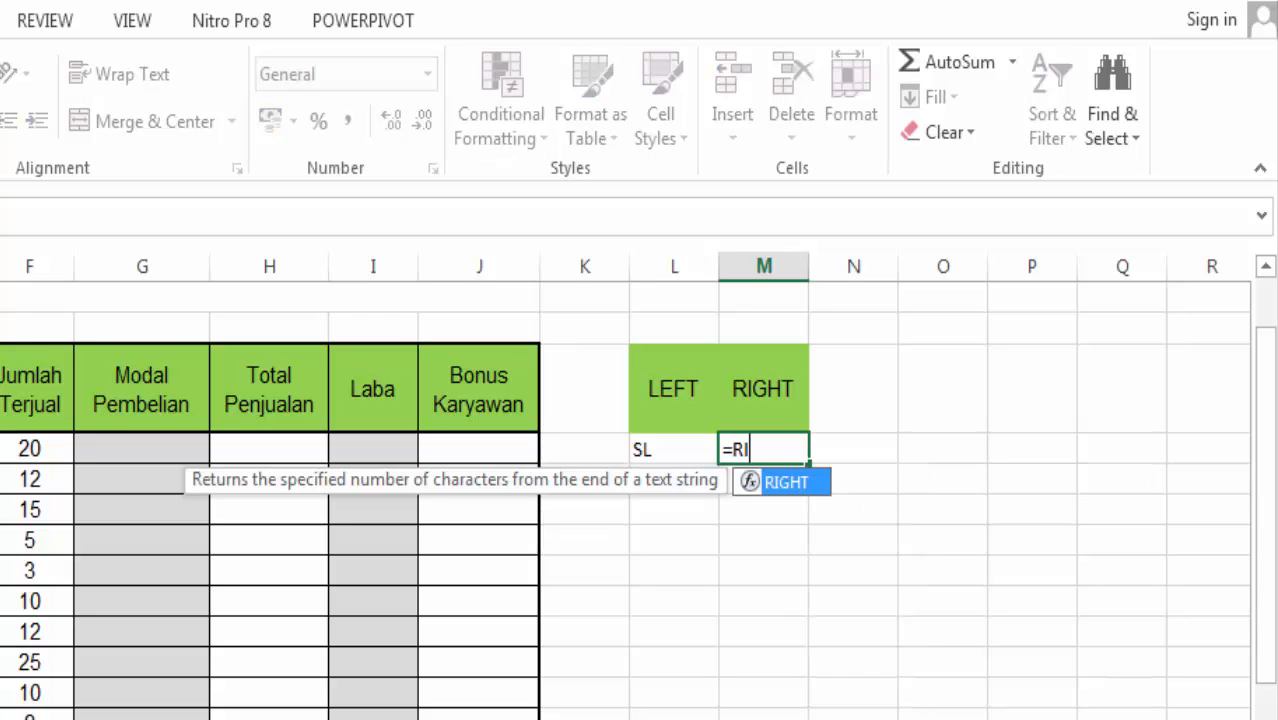
type("GHT(")
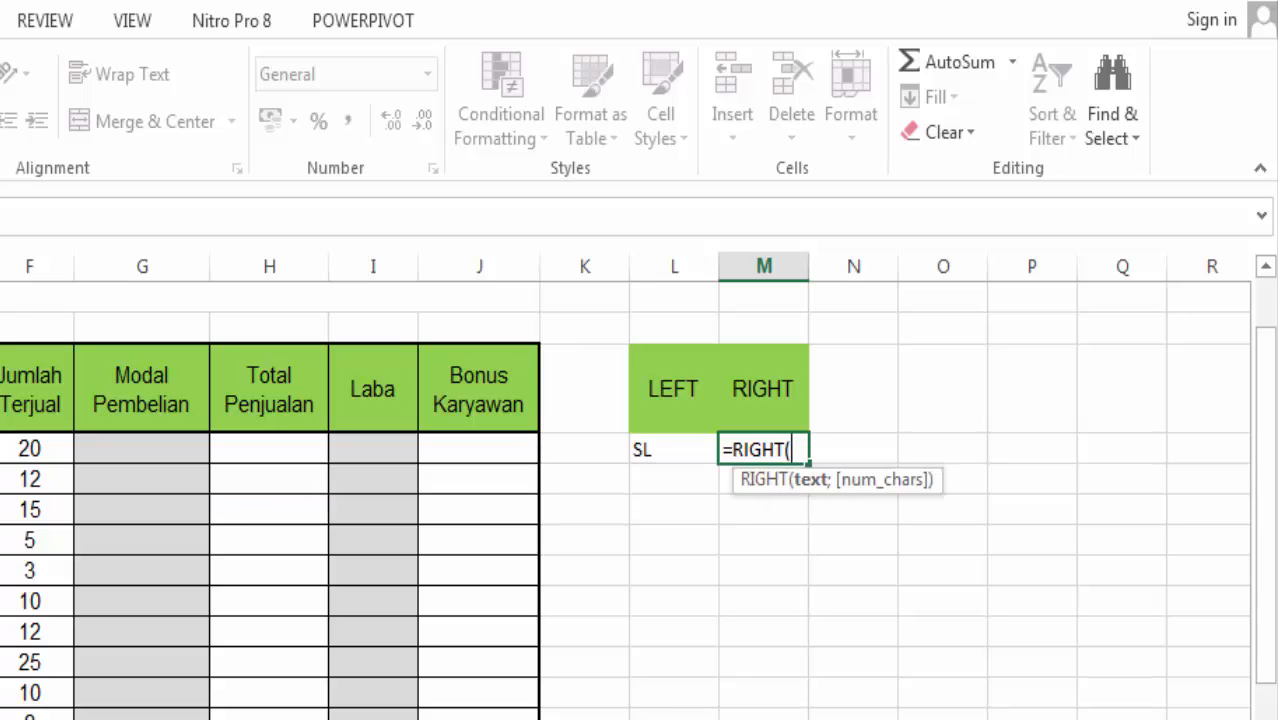
type("A7;")
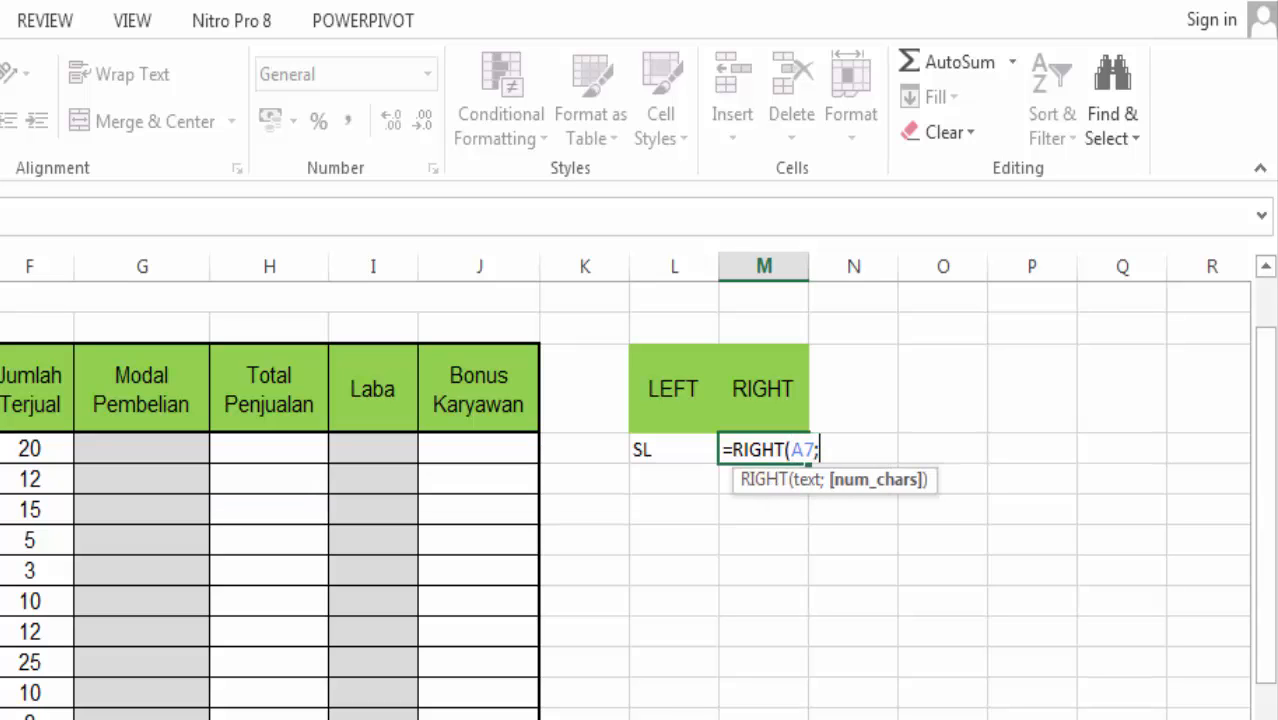
type("2)")
key("Return")
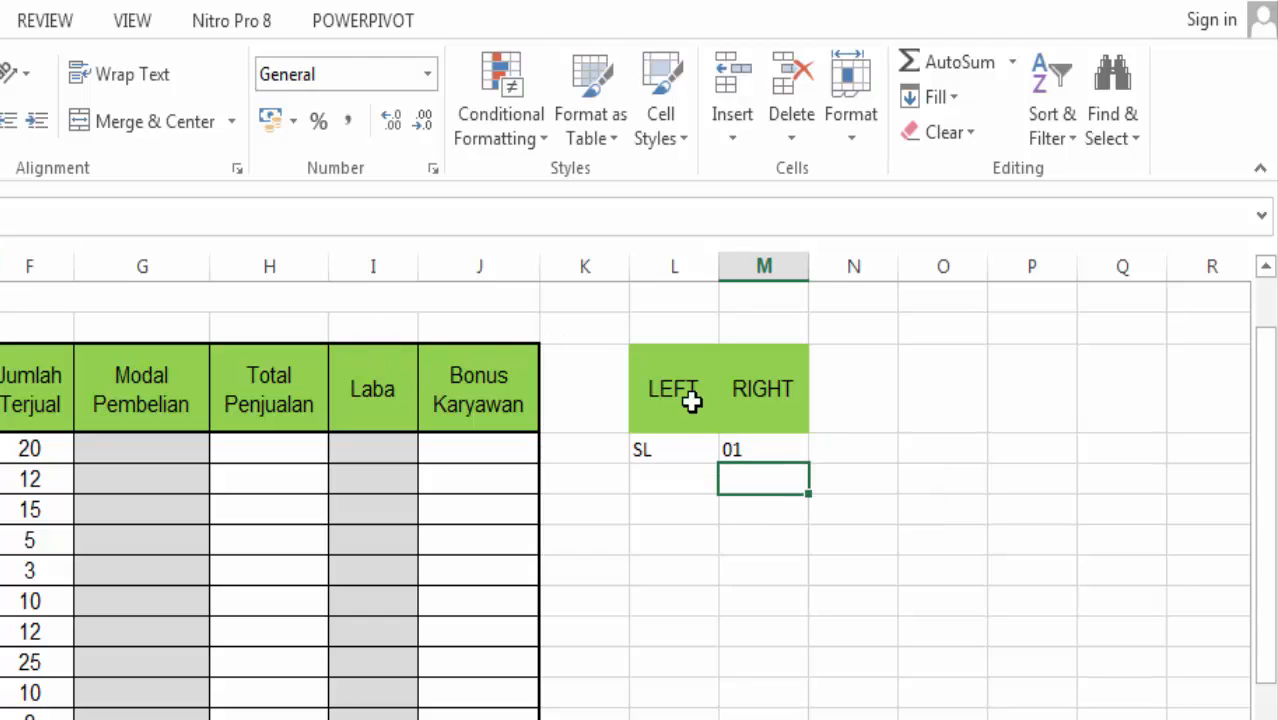
left_click(706, 449)
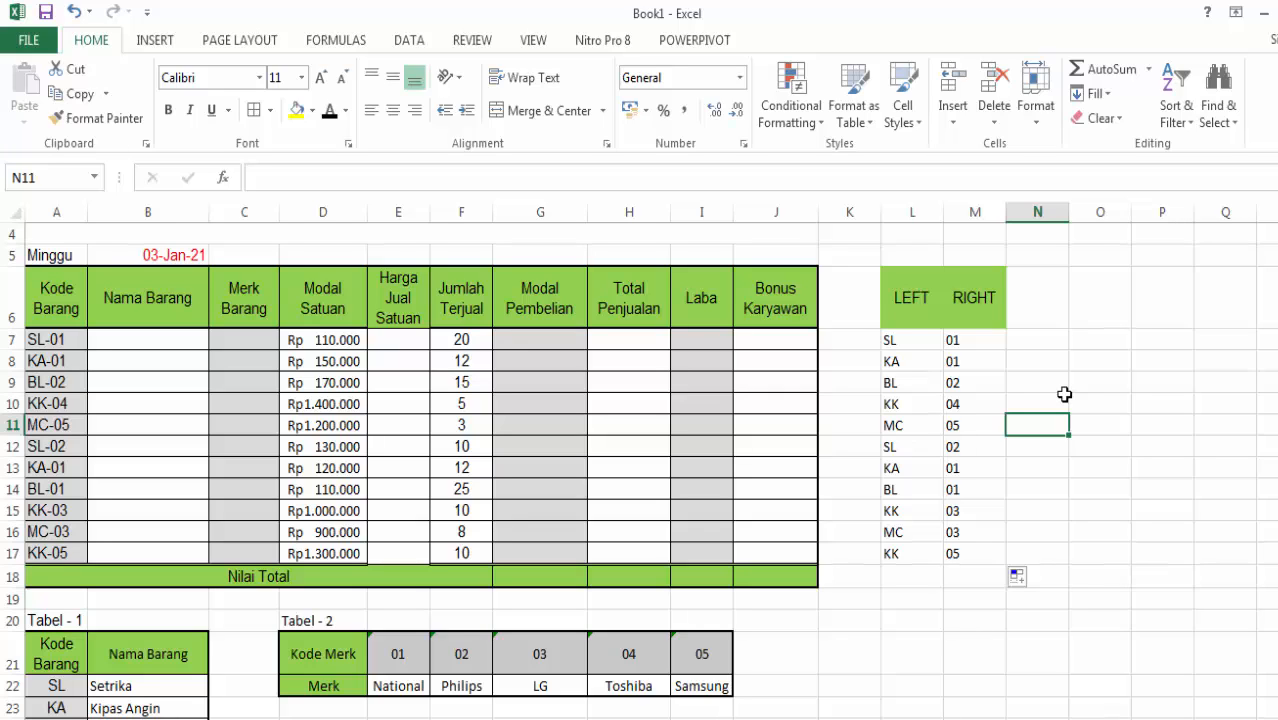
Enter the heading NAMA in cell N6
left_click(995, 262)
left_click(1050, 294)
type("NAM")
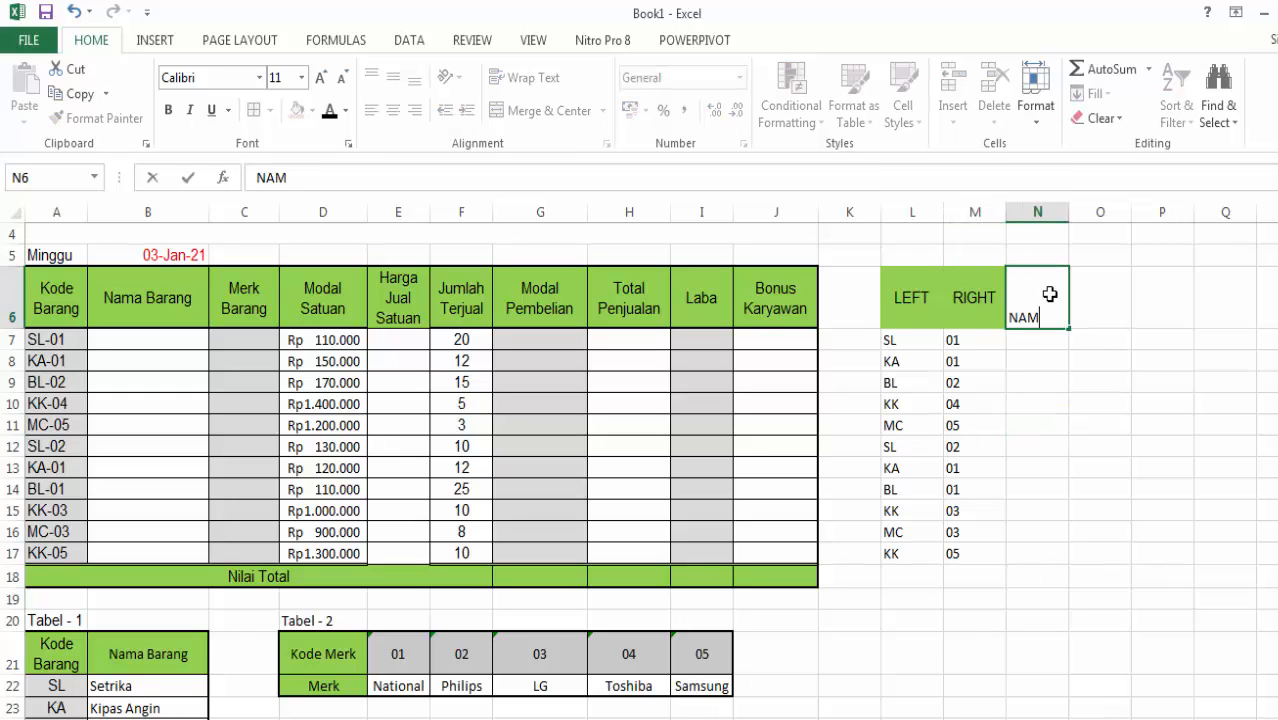
type("A")
key("Return")
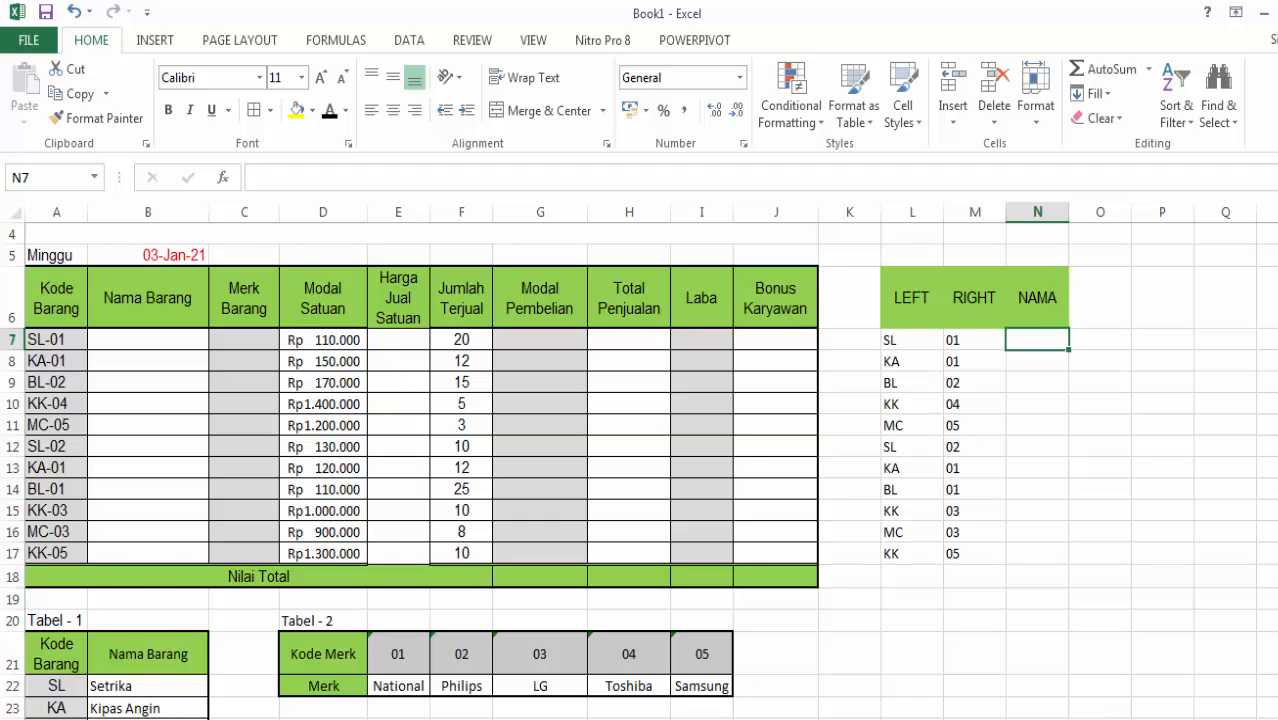
Compare the extracted codes with Tabel - 1 and replace the heading in N6 with VLOOKUP
scroll(114, 654, "down", 2)
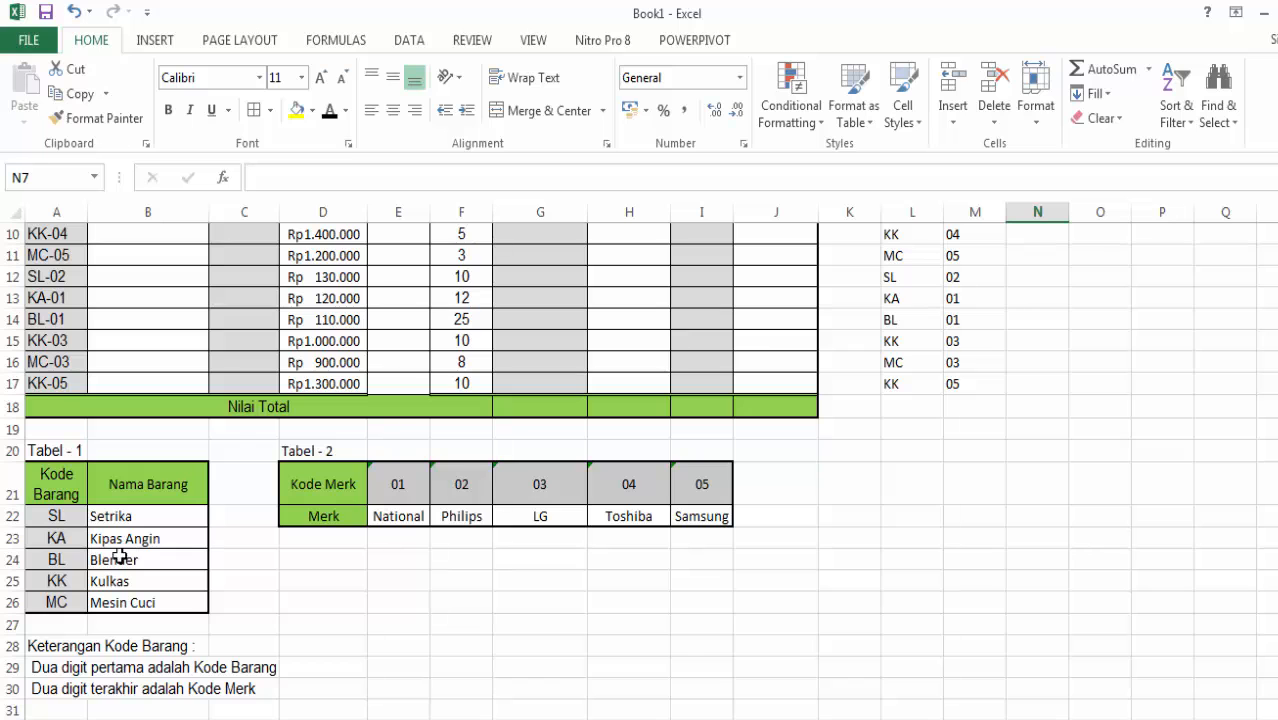
scroll(939, 439, "up", 3)
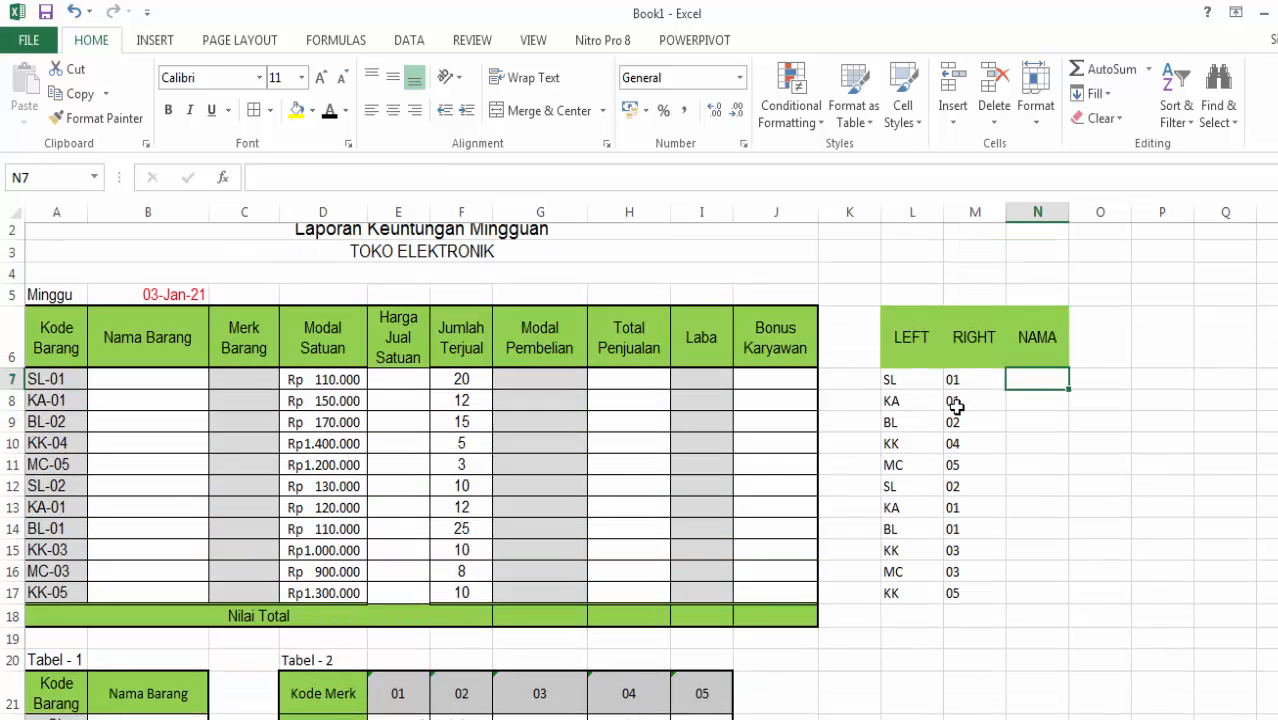
scroll(143, 586, "down", 2)
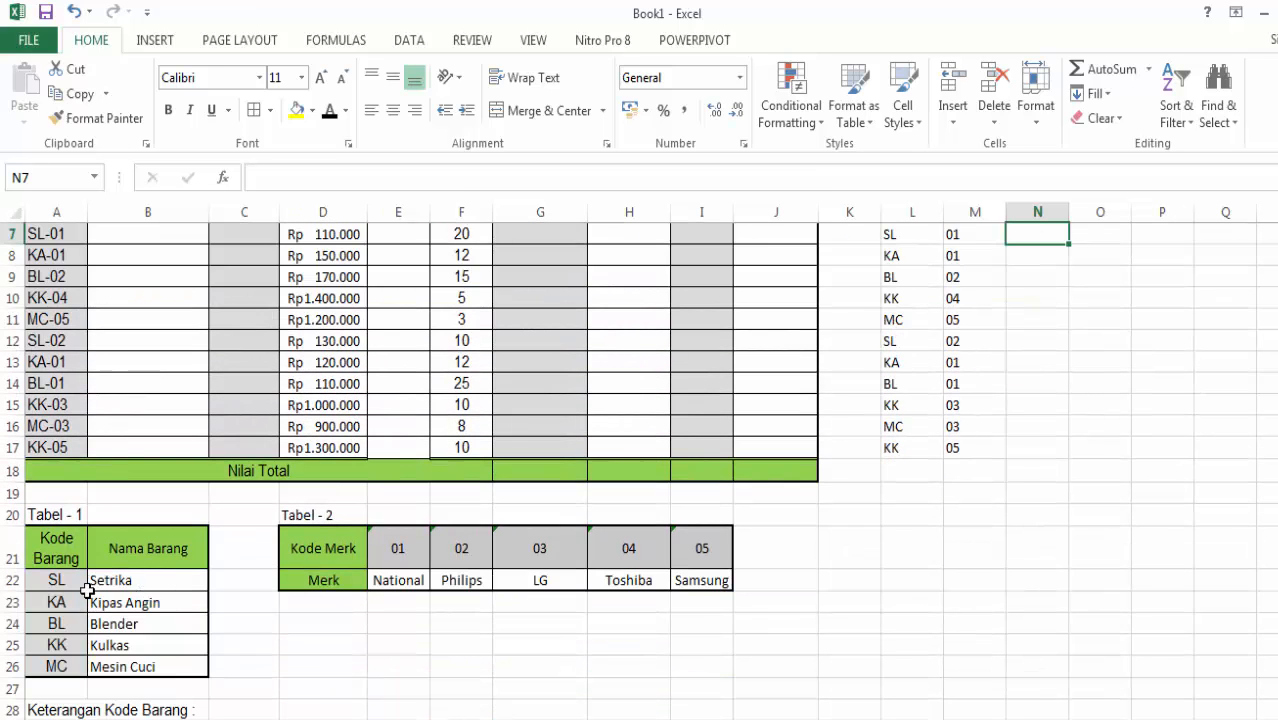
scroll(850, 330, "up", 1)
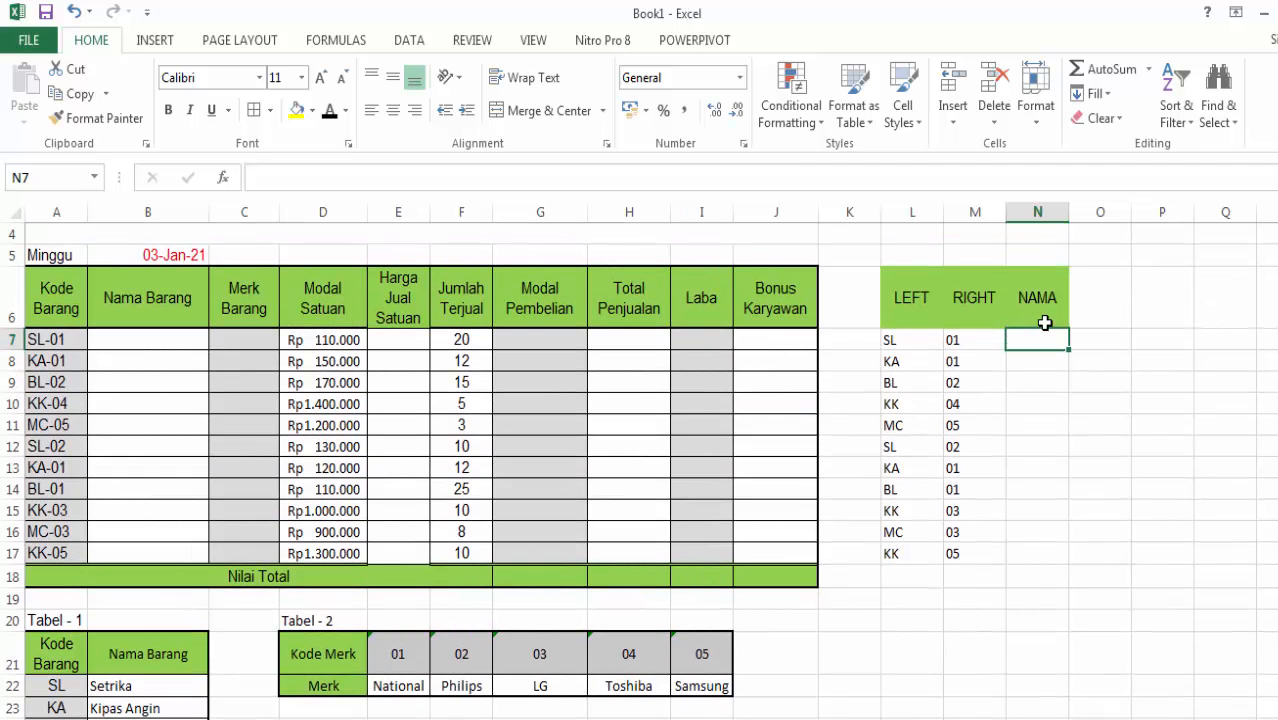
left_click(1047, 316)
type("VLOOKUP")
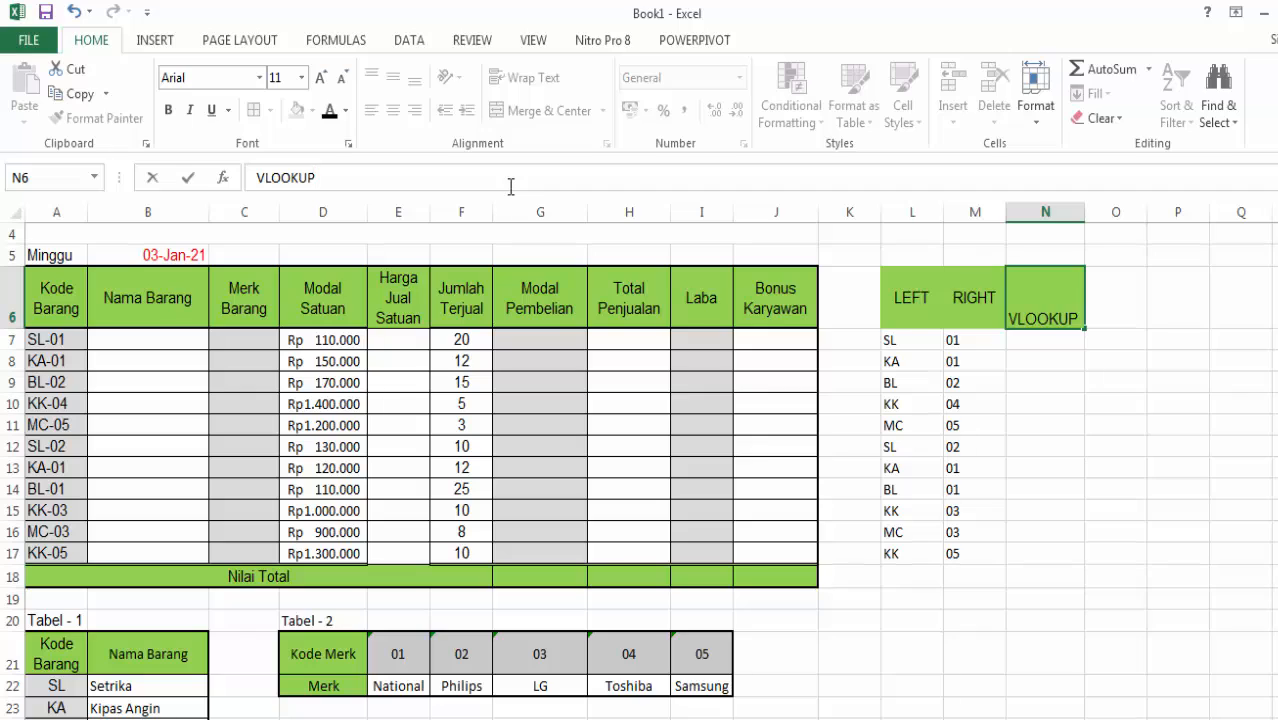
key("Return")
Look up the item name in N7 with =VLOOKUP(L7;$A$21:$B$26;2;0), using Tabel - 1 as the absolute table range
type("=")
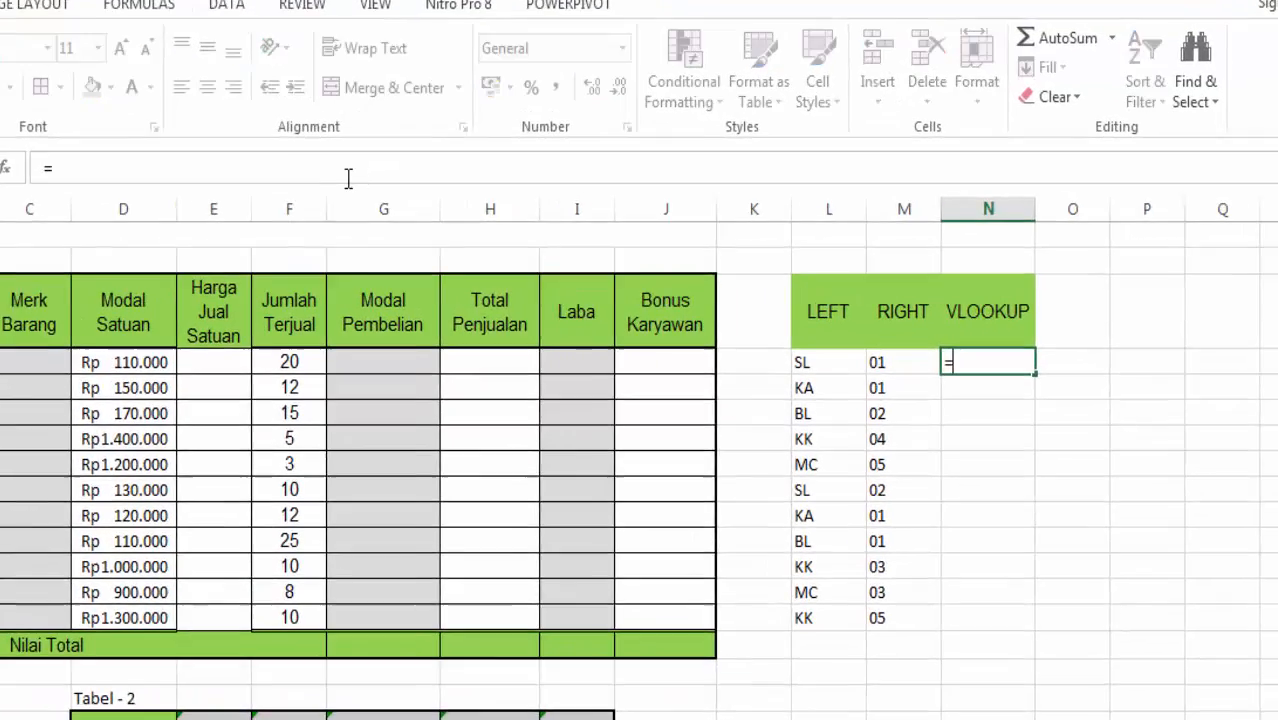
type("VLOOKUP(")
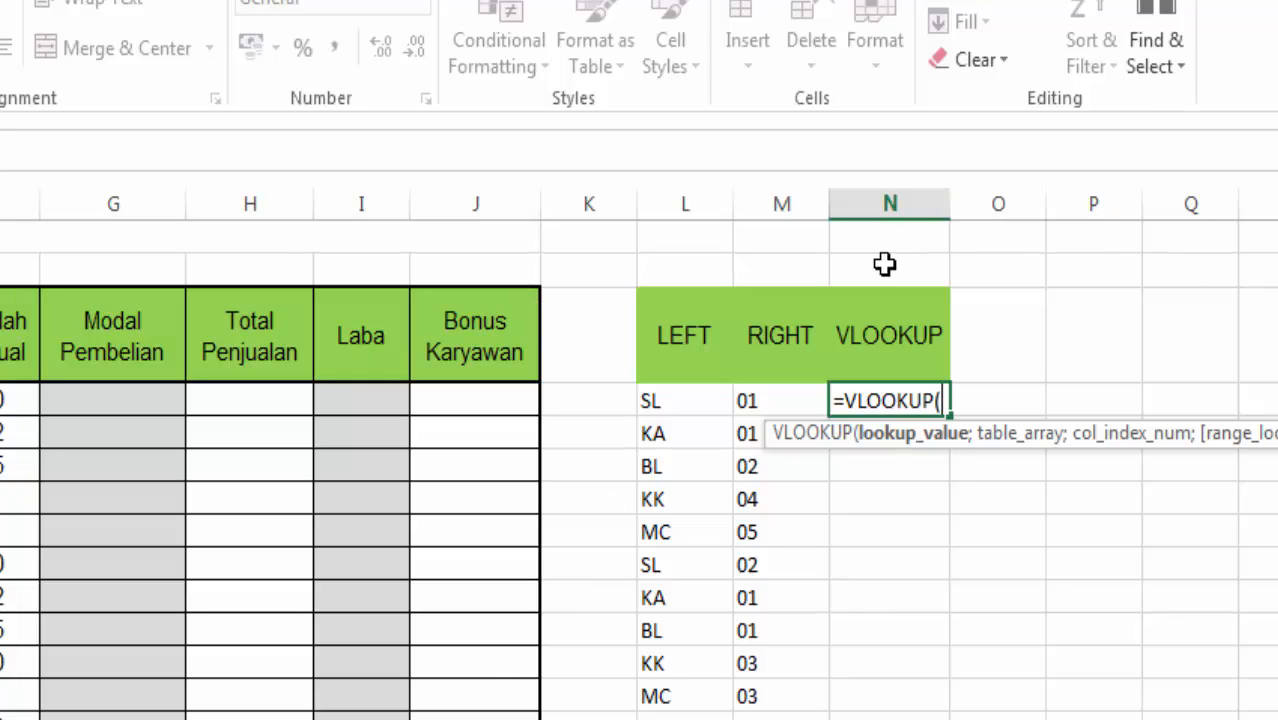
left_click(676, 400)
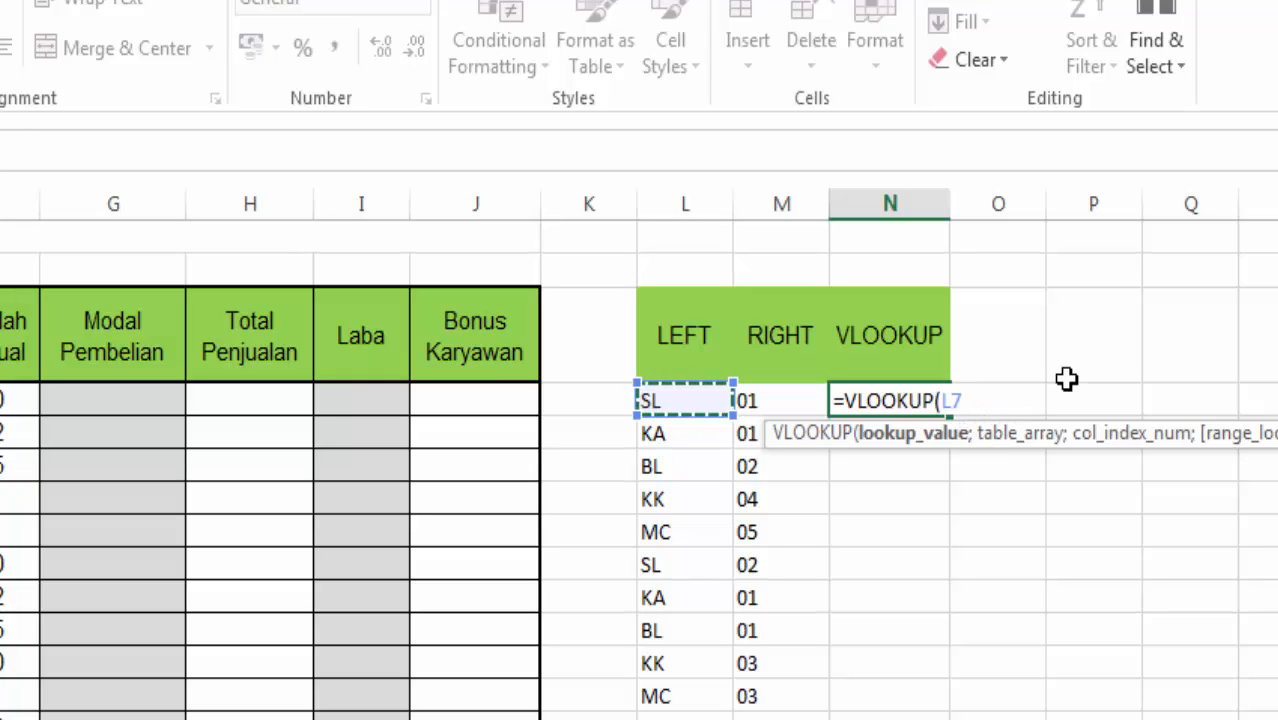
type(";")
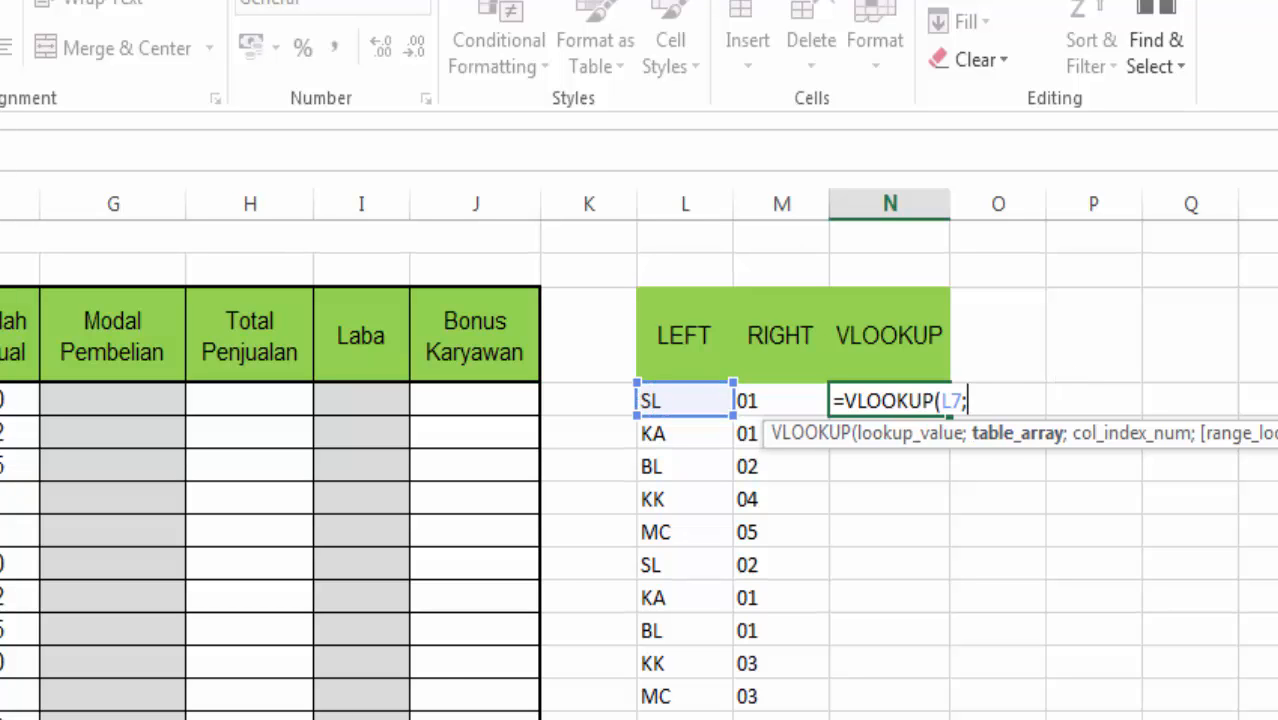
left_click_drag(51, 455, 188, 629)
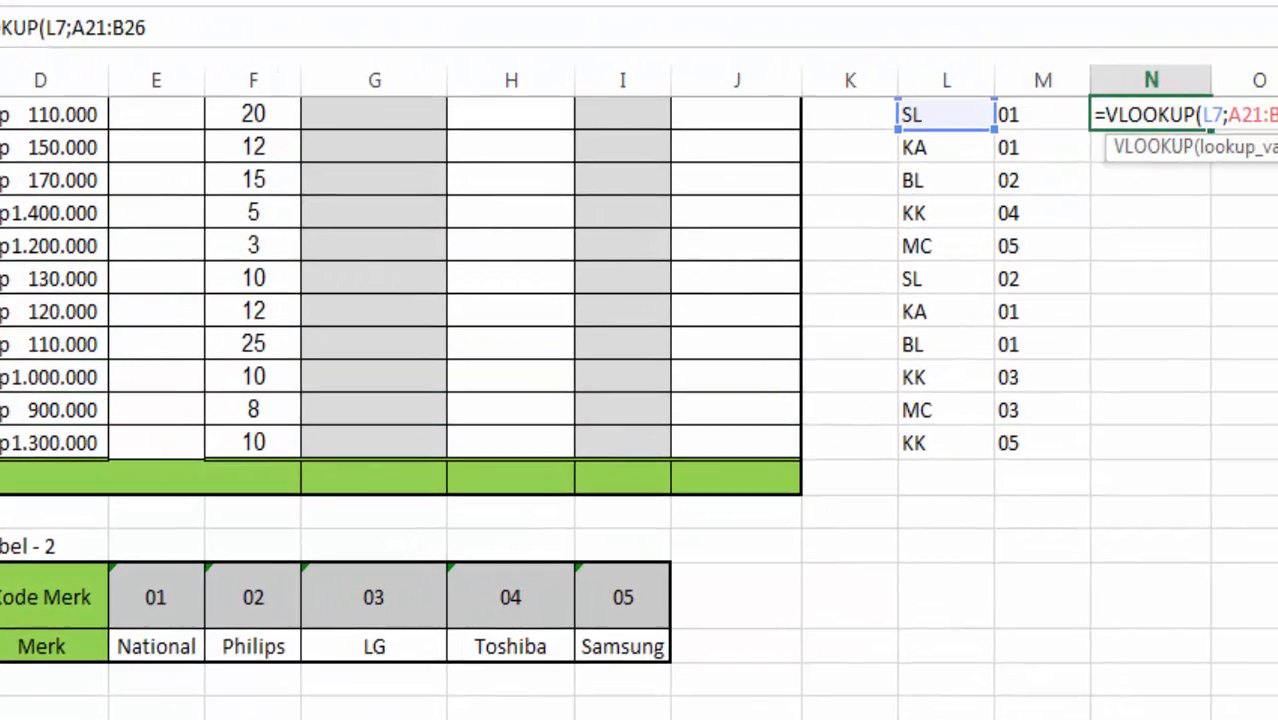
key("F4")
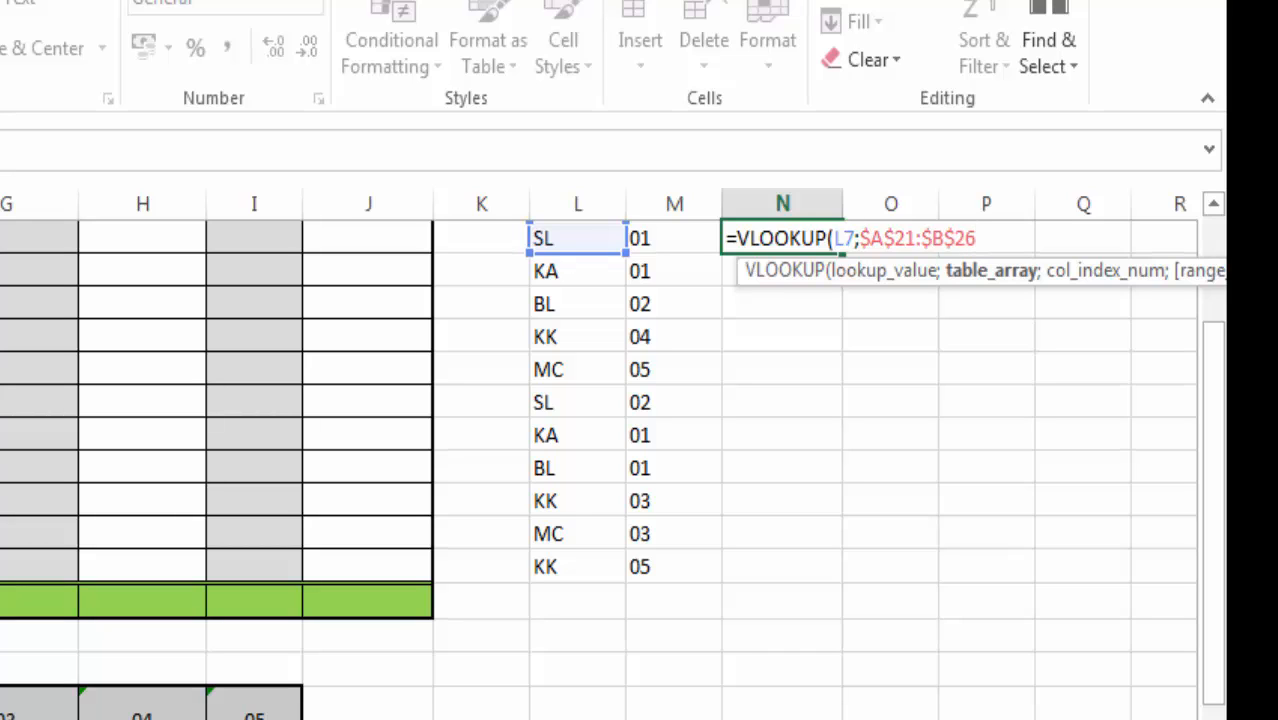
type(";2")
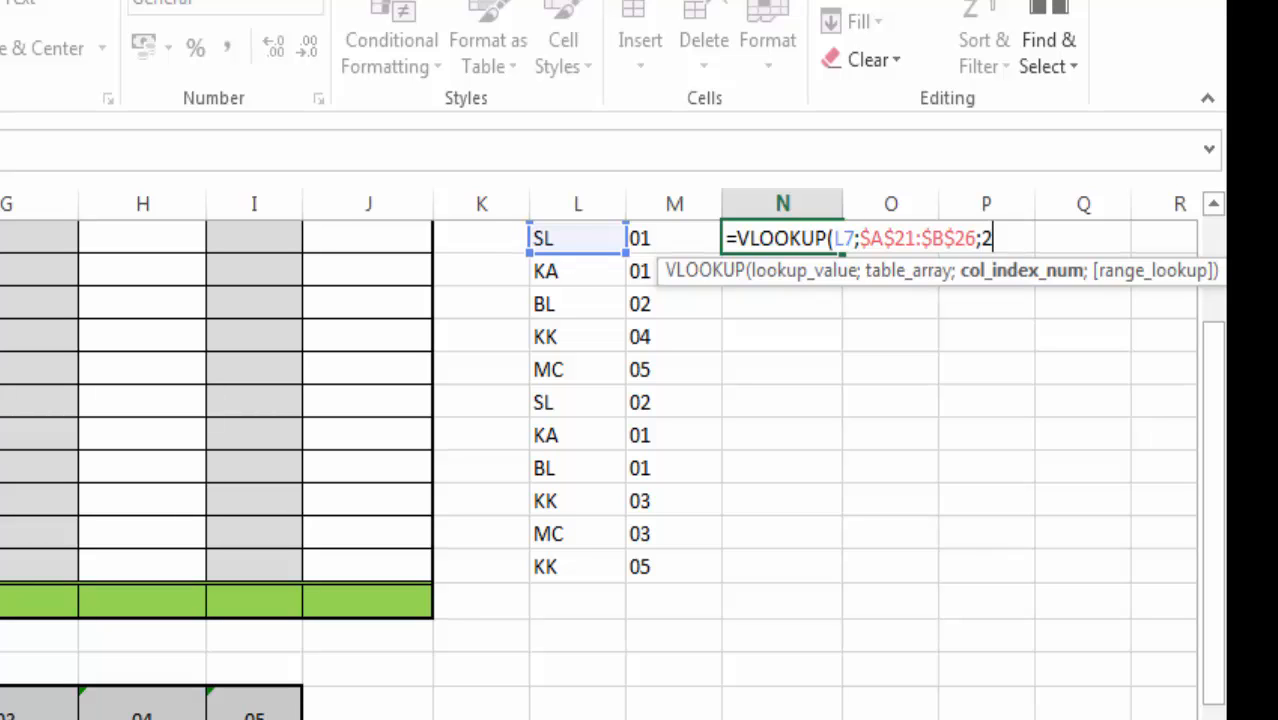
type(";")
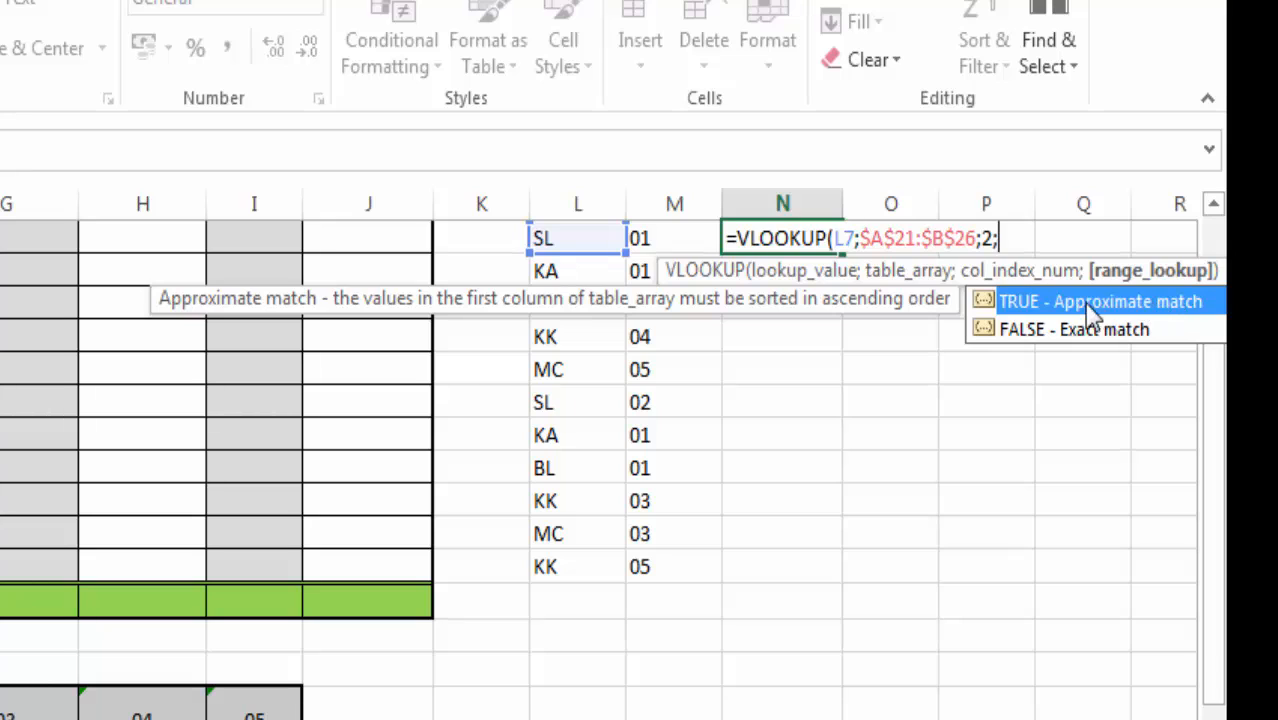
type("0)")
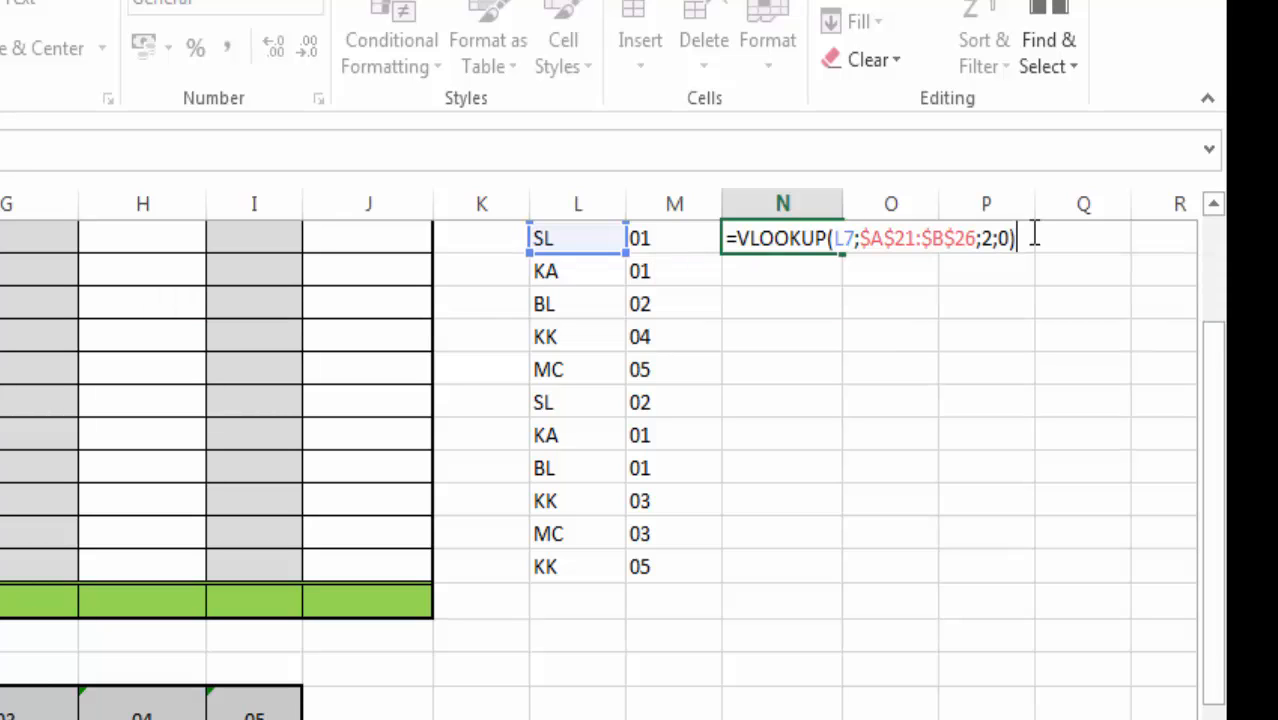
key("Return")
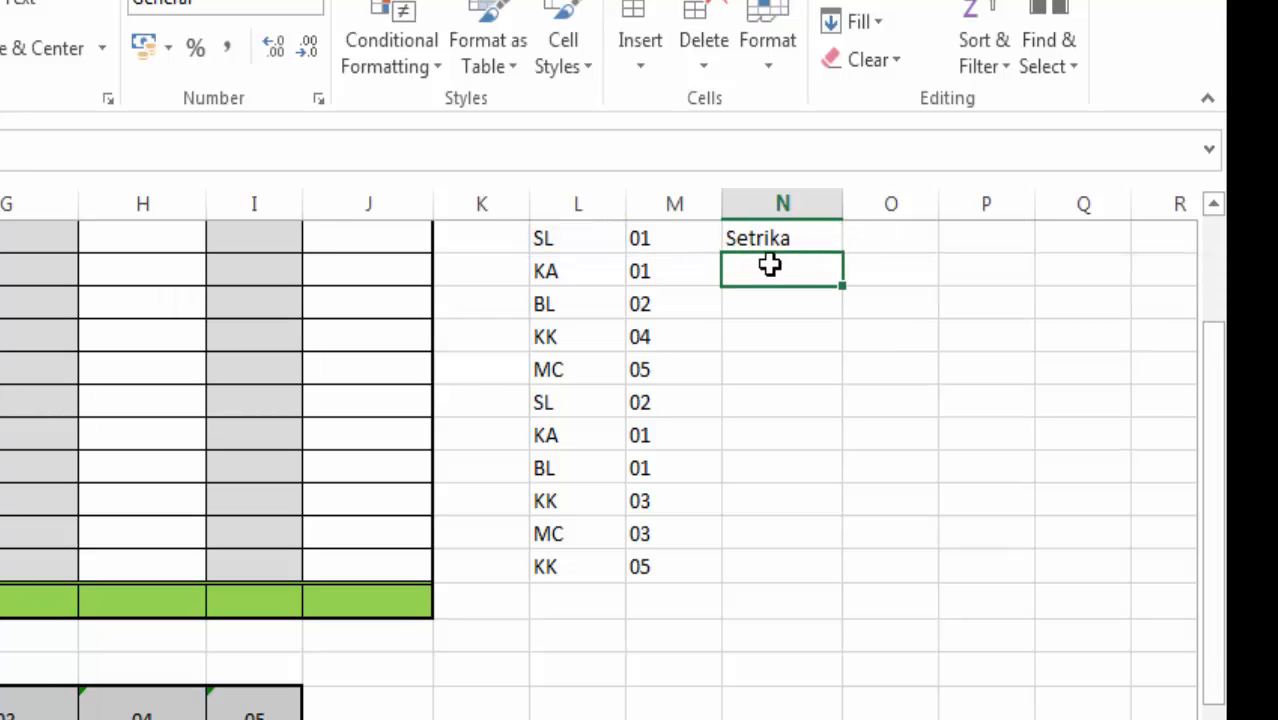
Try the VLOOKUP formula in N7 with the 0 removed from its range_lookup argument
left_click(800, 232)
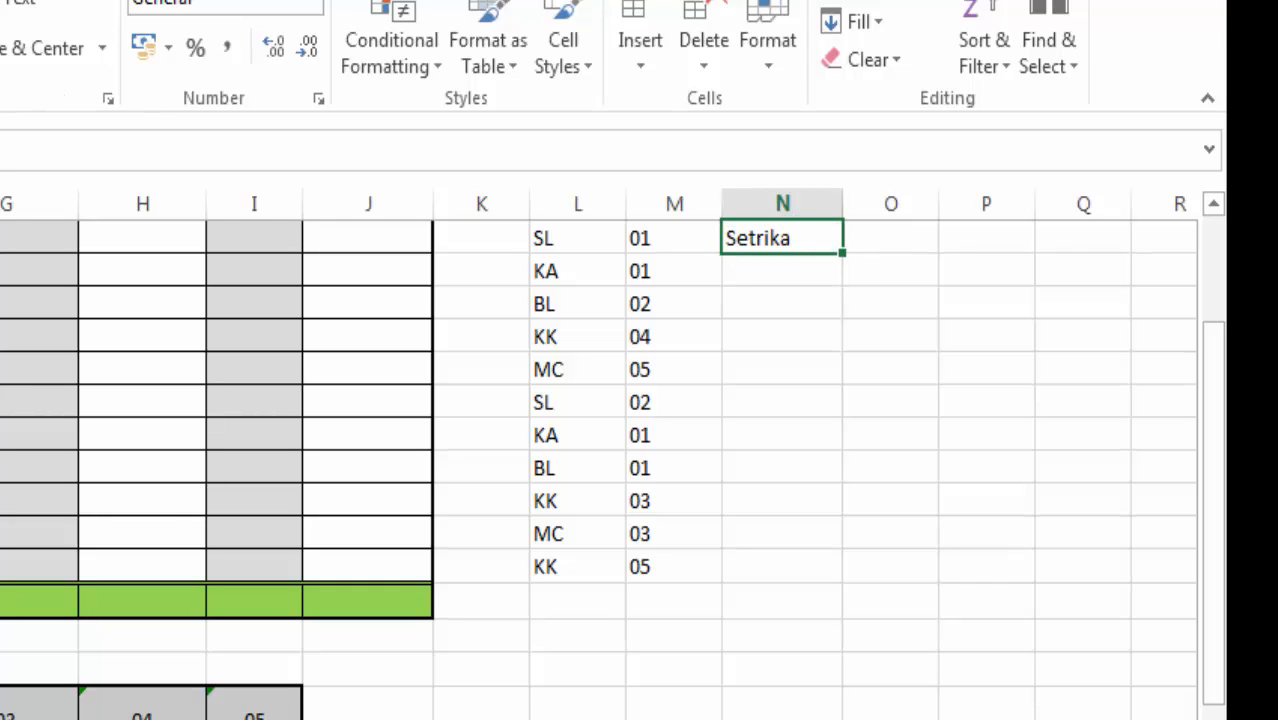
key("F2")
key("BackSpace")
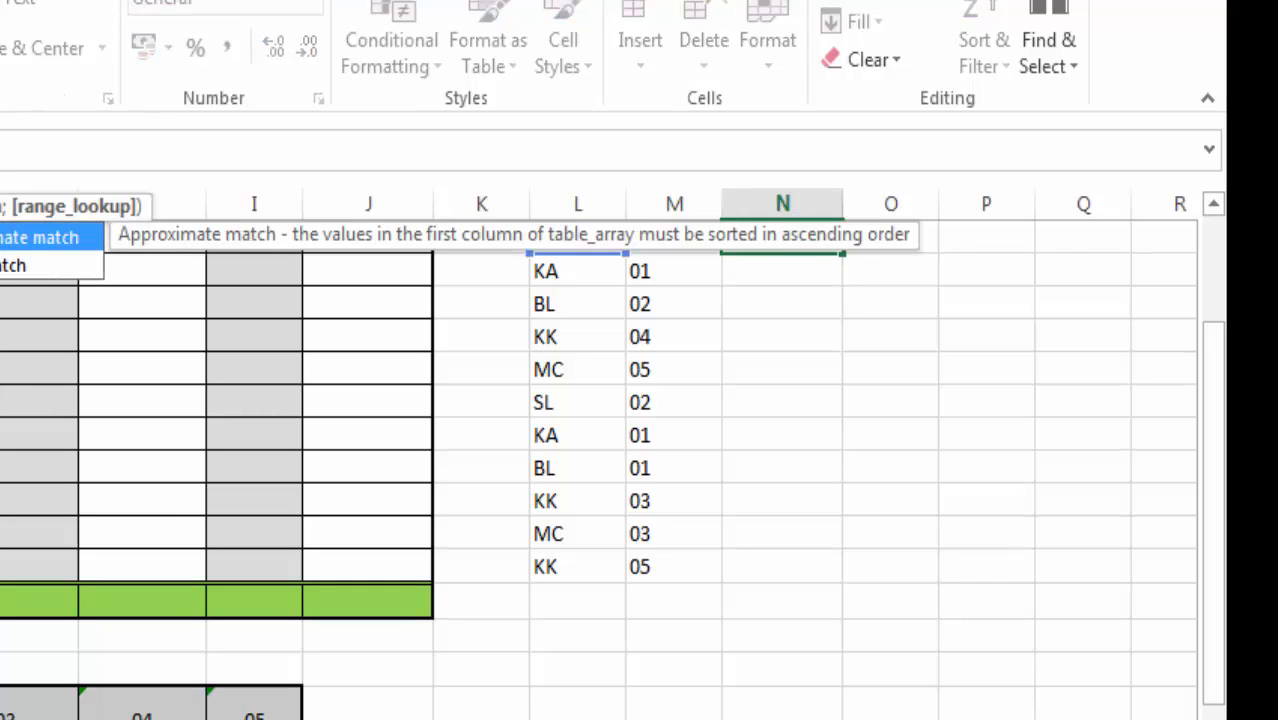
key("Escape")
left_click(73, 146)
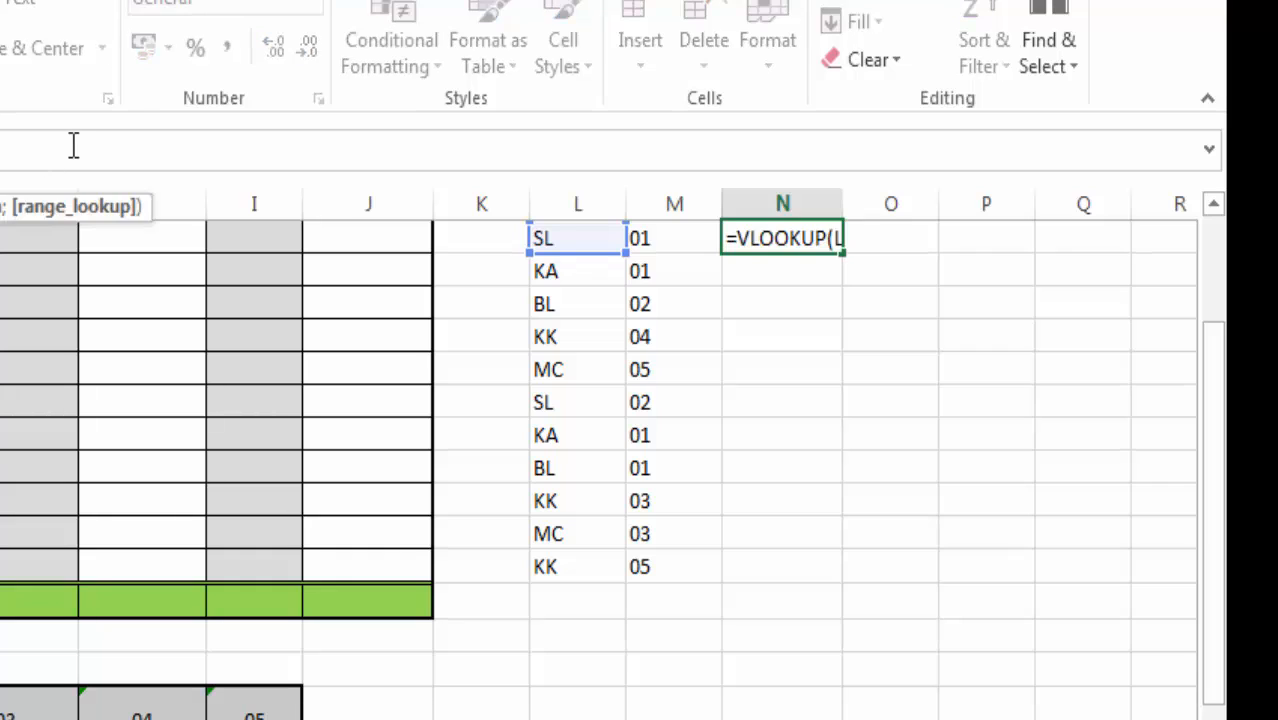
key("BackSpace")
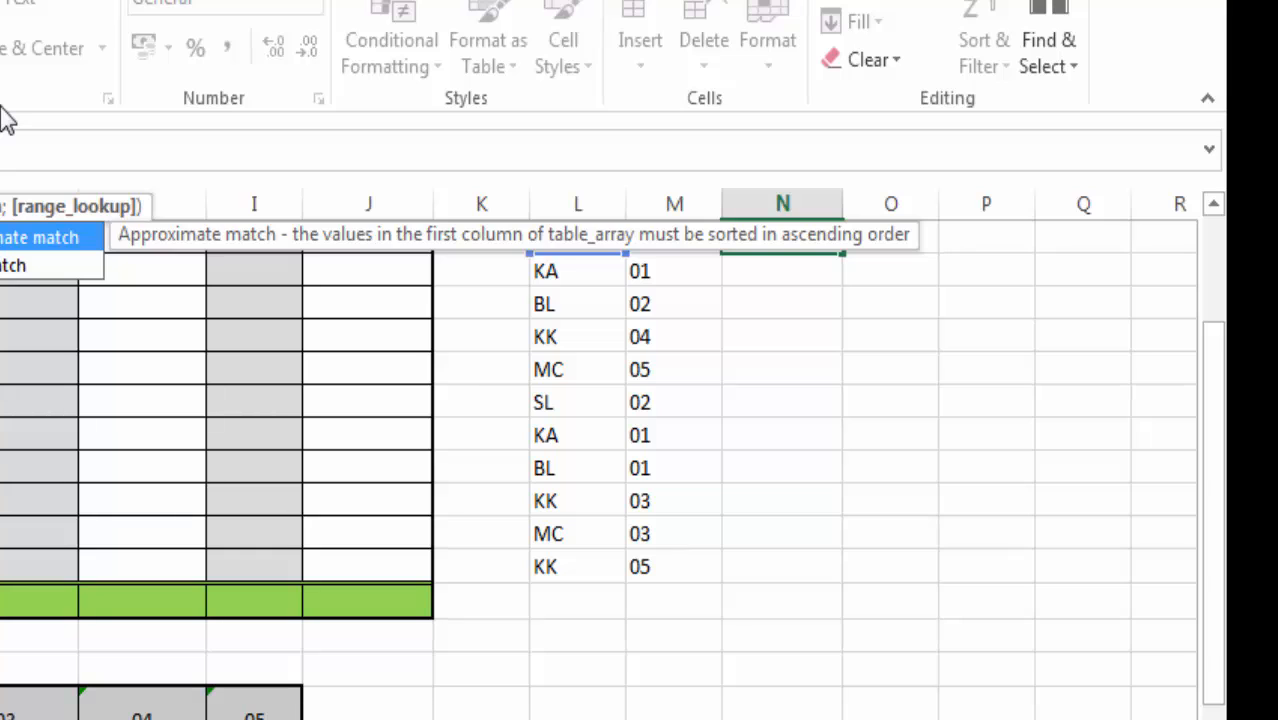
key("Return")
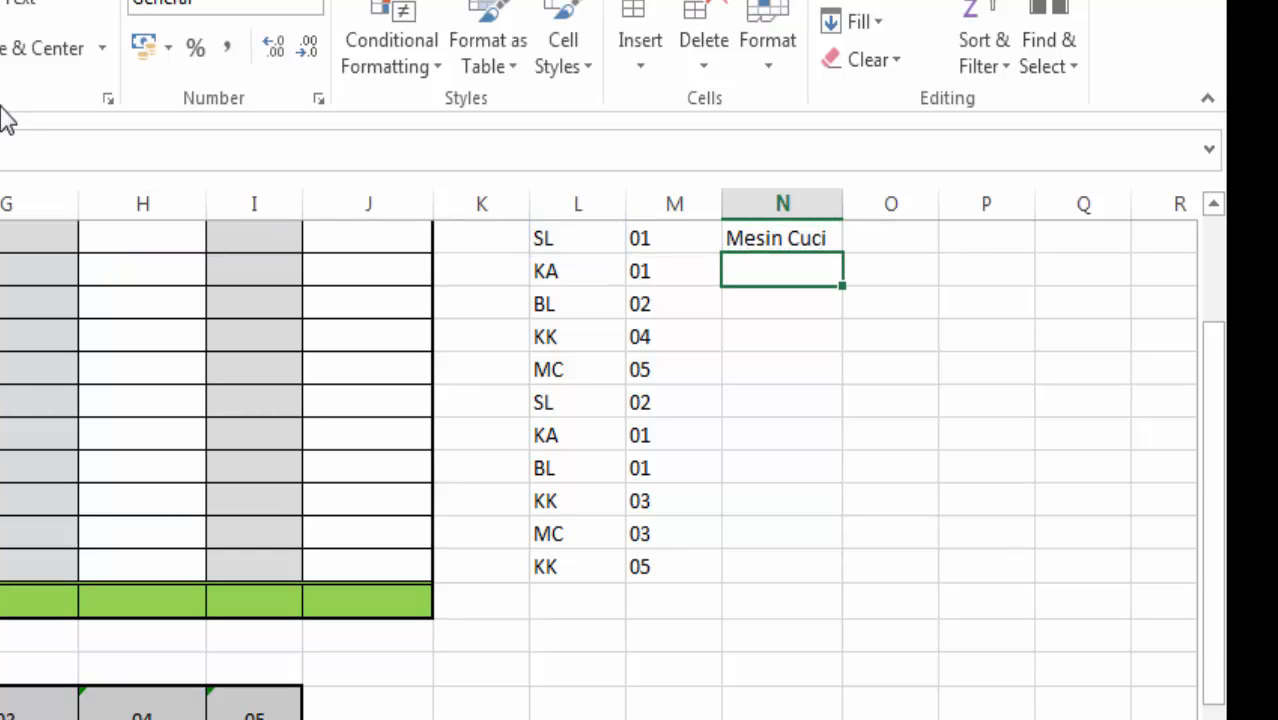
Restore 0 as the range_lookup argument in N7's VLOOKUP formula and fill it down to row 17
left_click(776, 240)
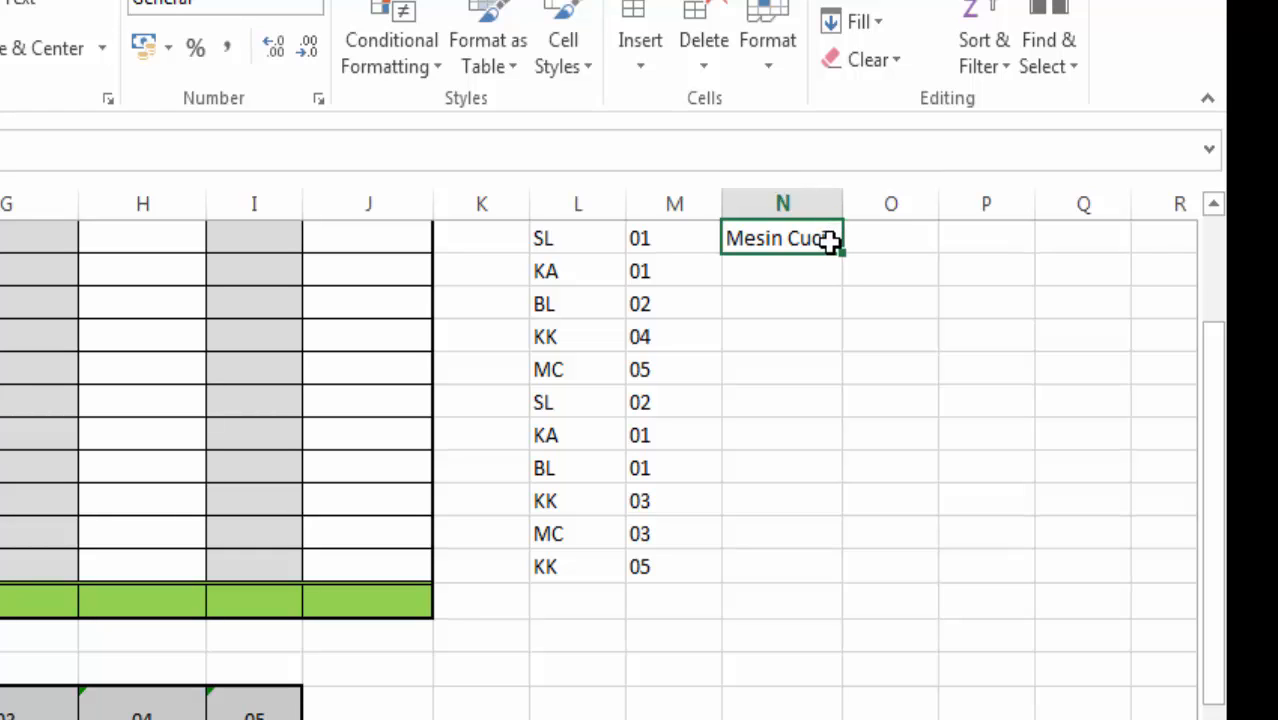
type("0")
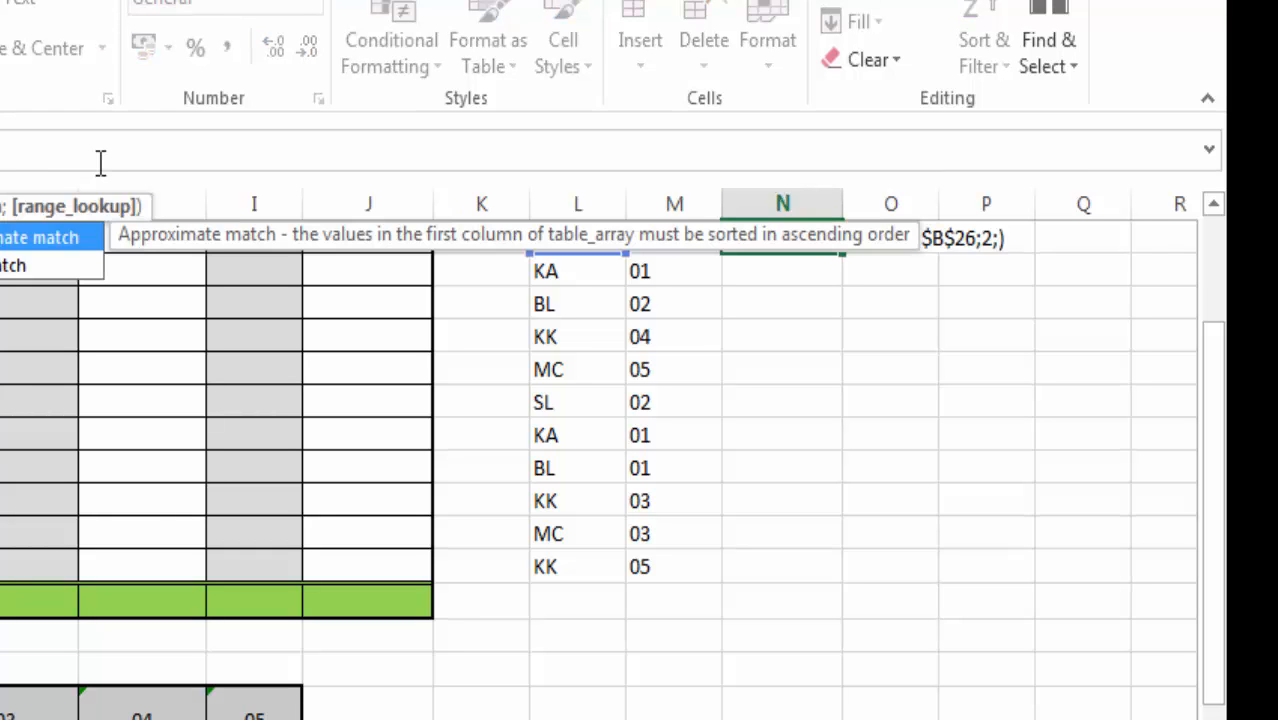
type("0")
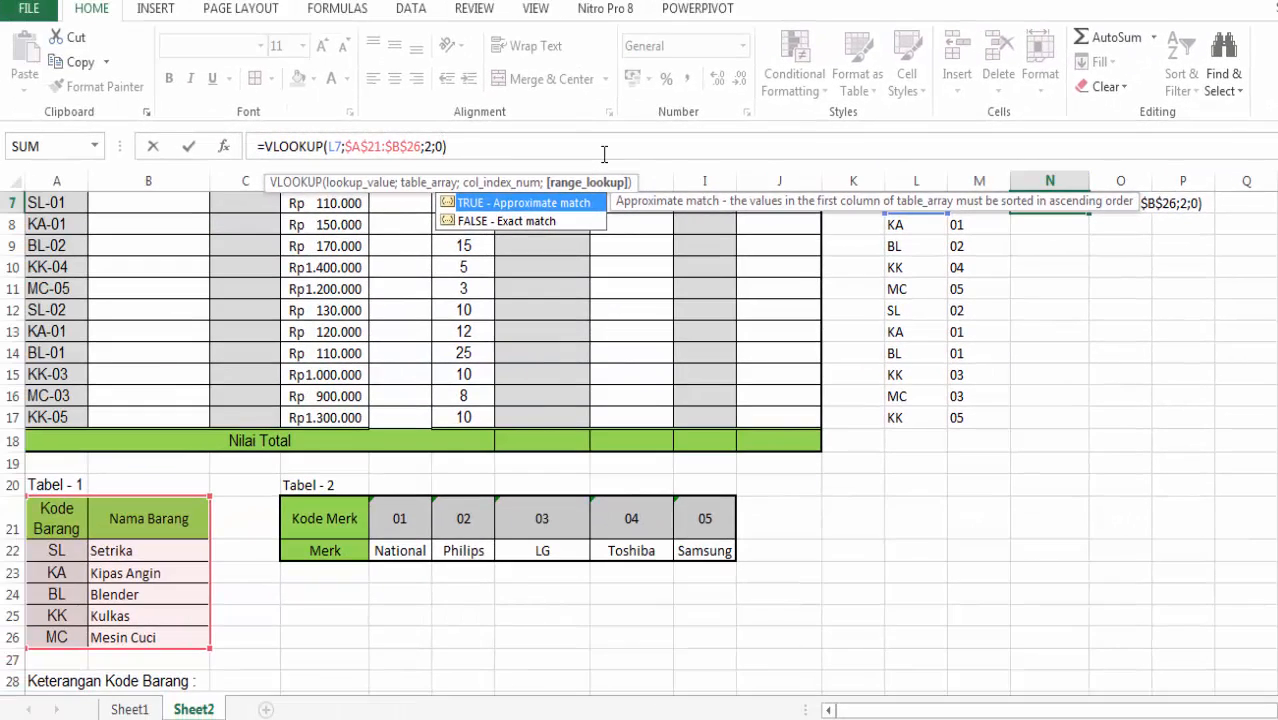
left_click(480, 151)
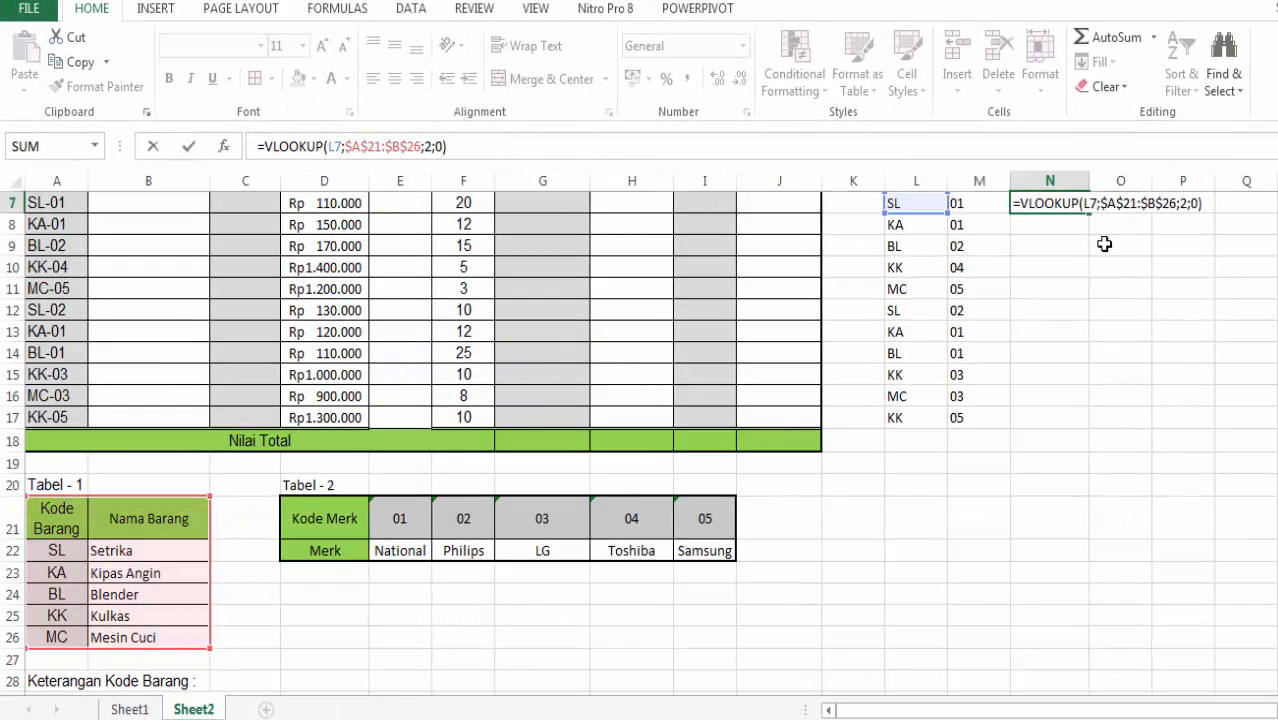
left_click(1092, 214)
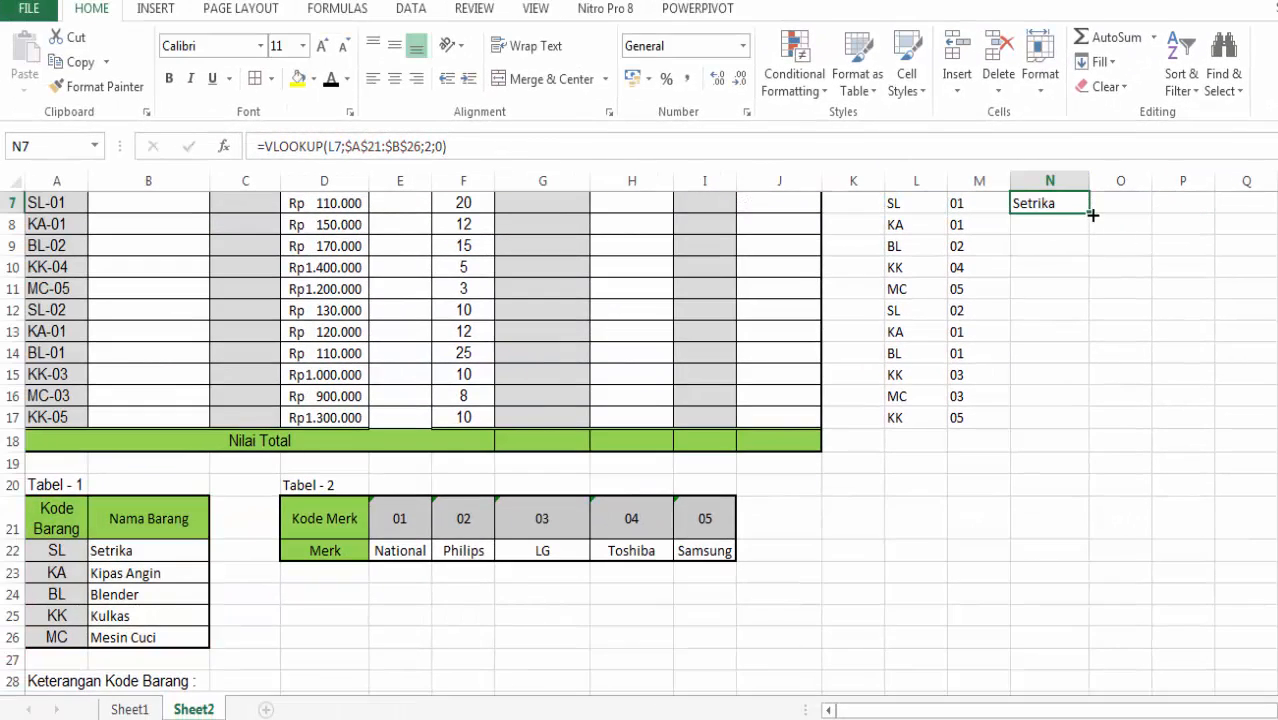
left_click_drag(1092, 214, 1090, 424)
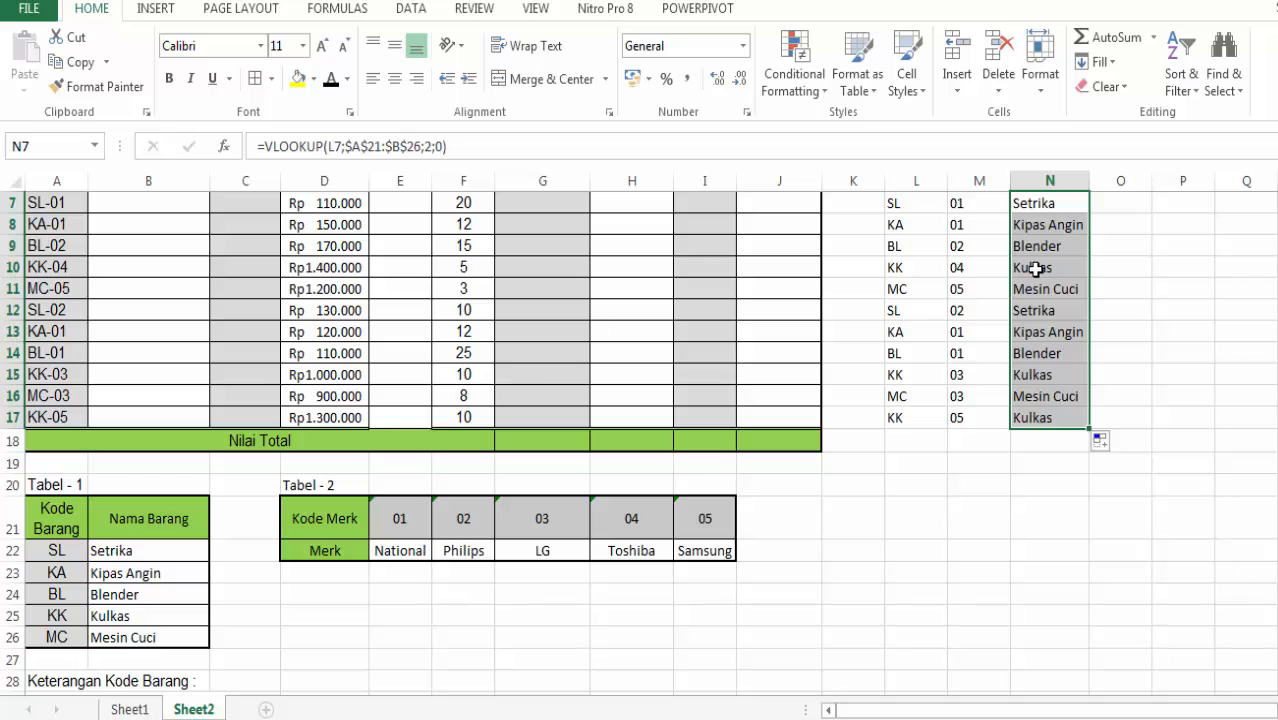
Compare the layouts of Tabel - 1 and Tabel - 2 with the VLOOKUP helper column
scroll(1150, 295, "up", 2)
left_click(1117, 351)
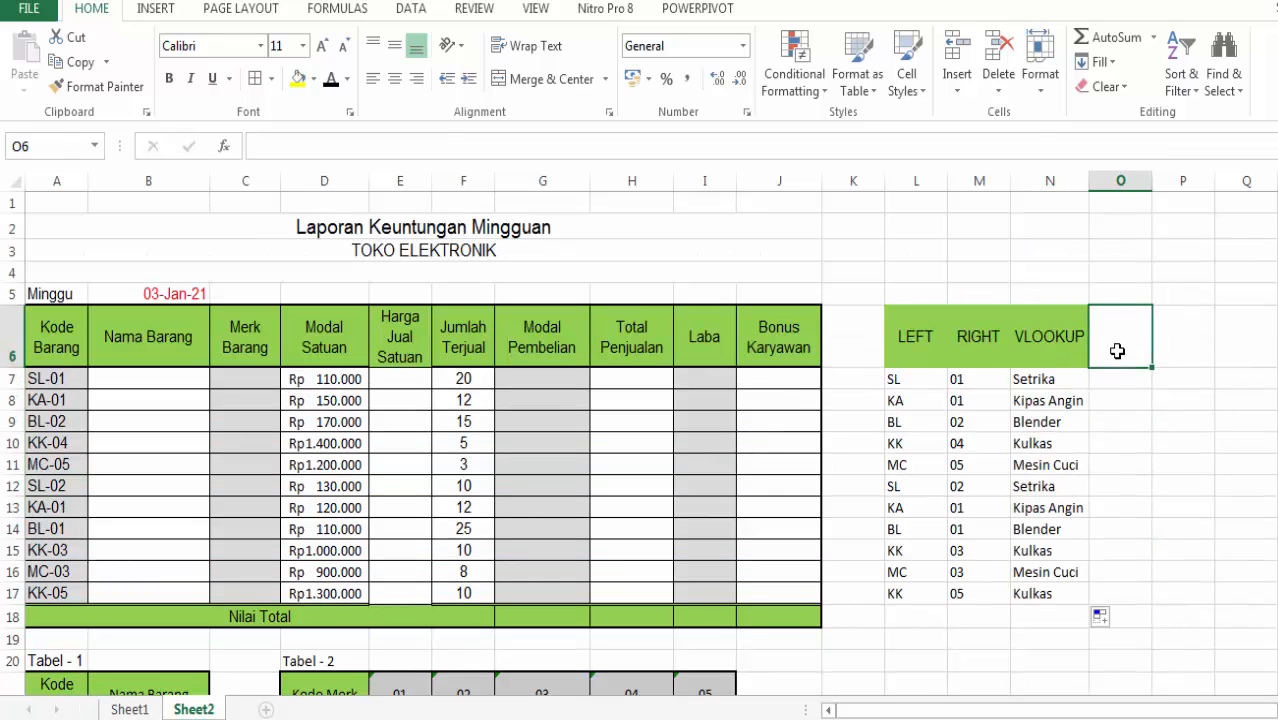
scroll(915, 480, "down", 2)
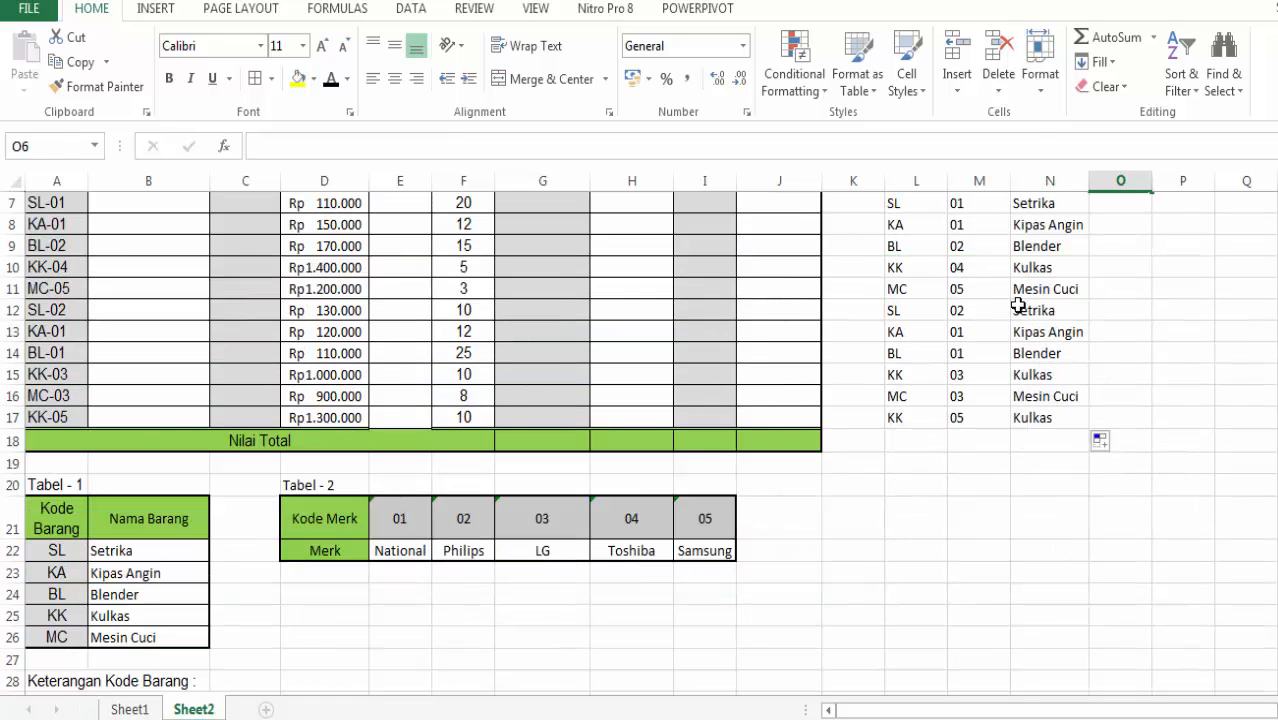
scroll(1017, 305, "up", 1)
left_click(1036, 262)
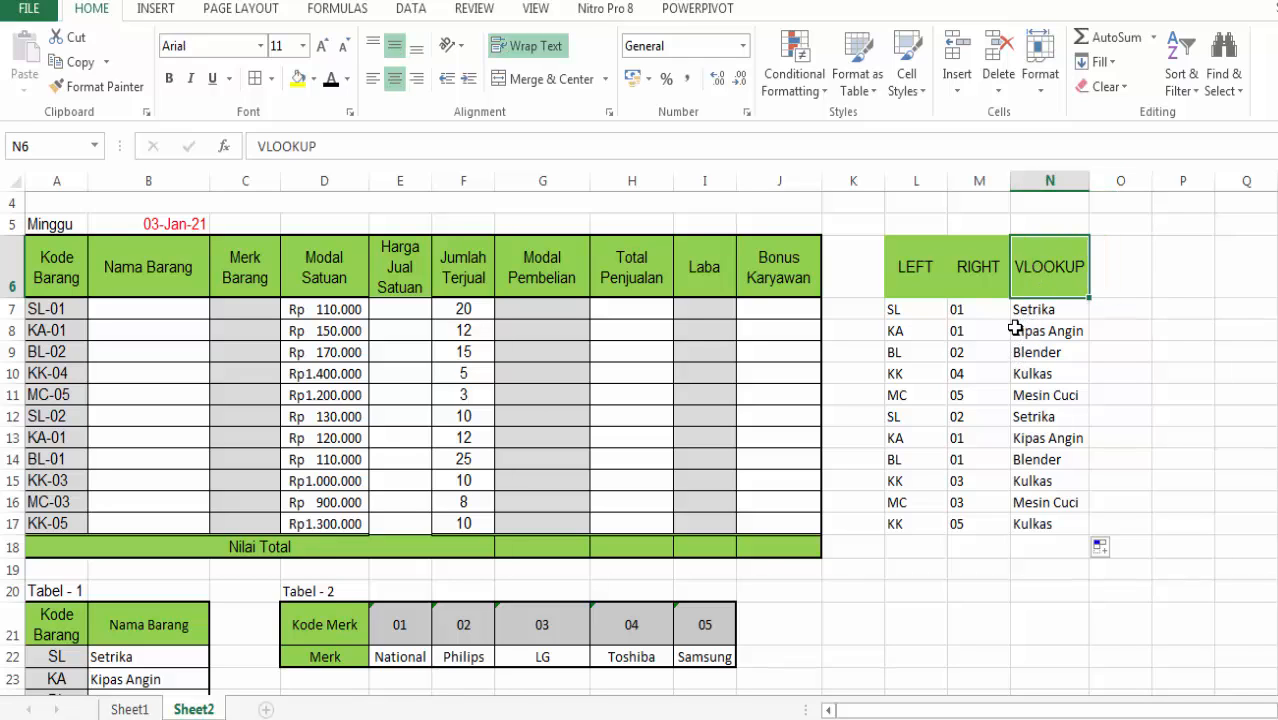
scroll(223, 623, "down", 3)
left_click(29, 373)
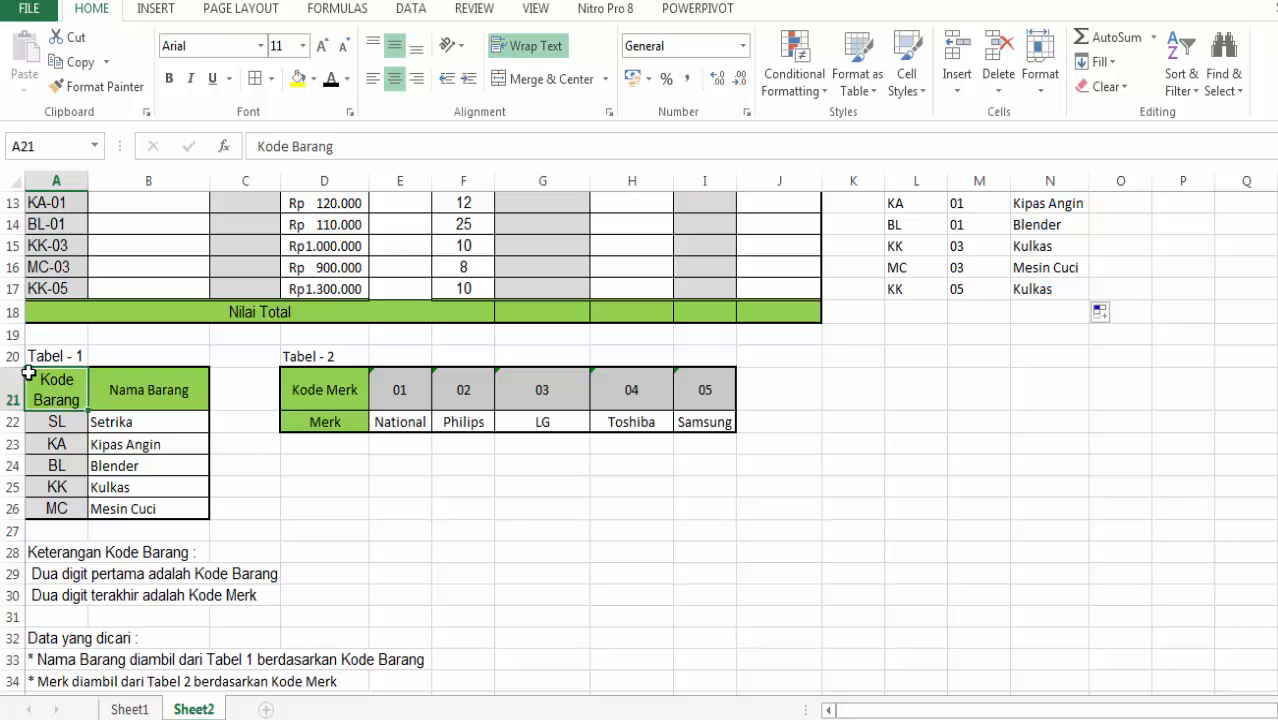
left_click_drag(29, 373, 150, 512)
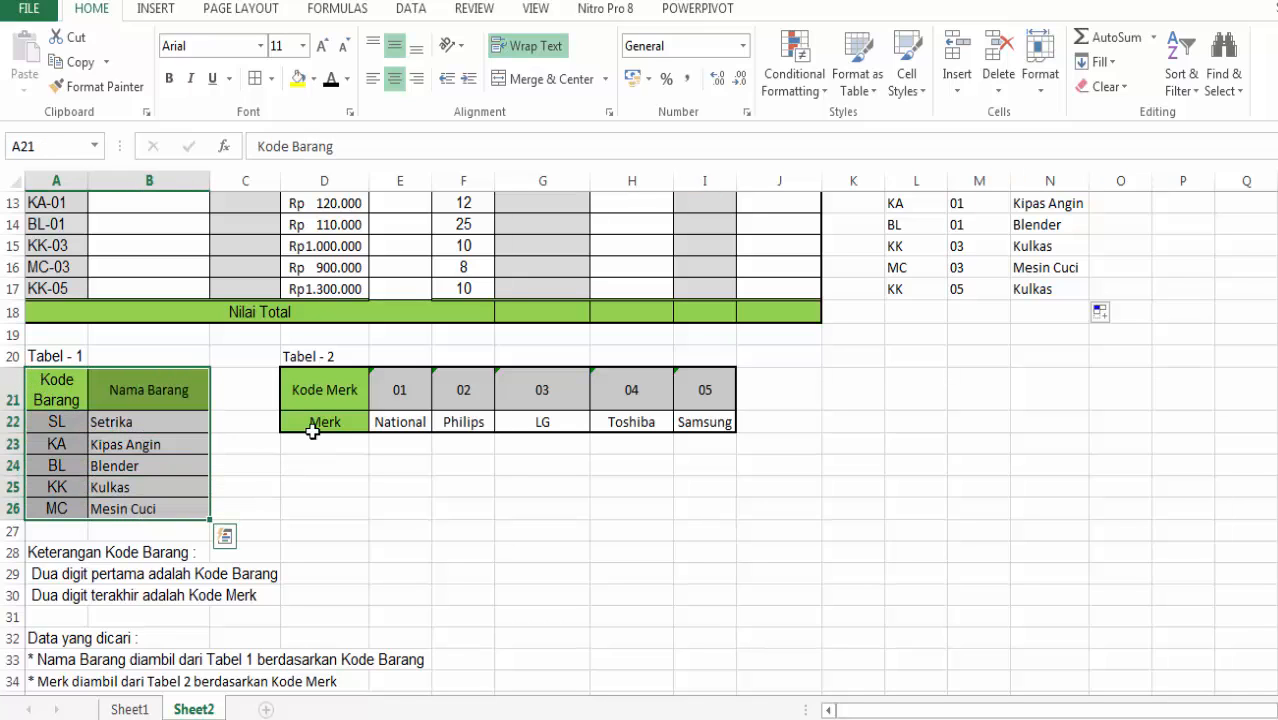
left_click_drag(337, 388, 700, 426)
Enter the helper column heading HLOOKUP in cell O6
scroll(700, 426, "up", 4)
left_click(1130, 351)
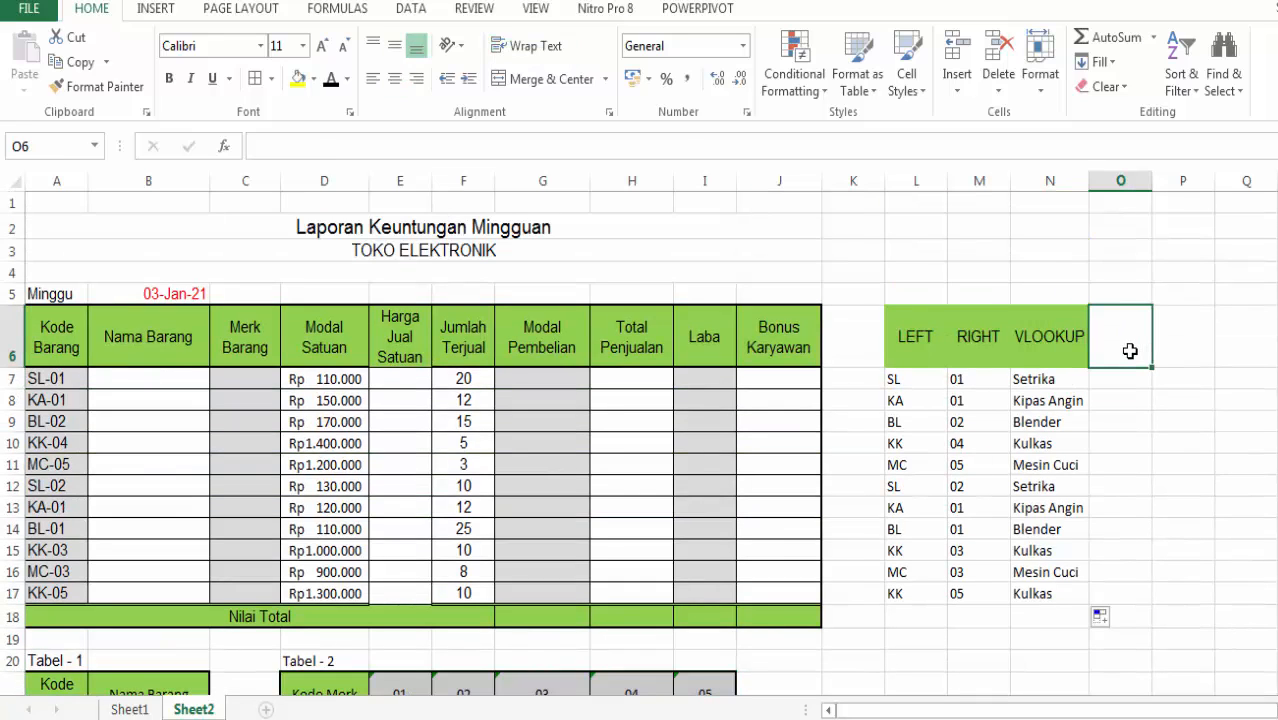
type("HLOO")
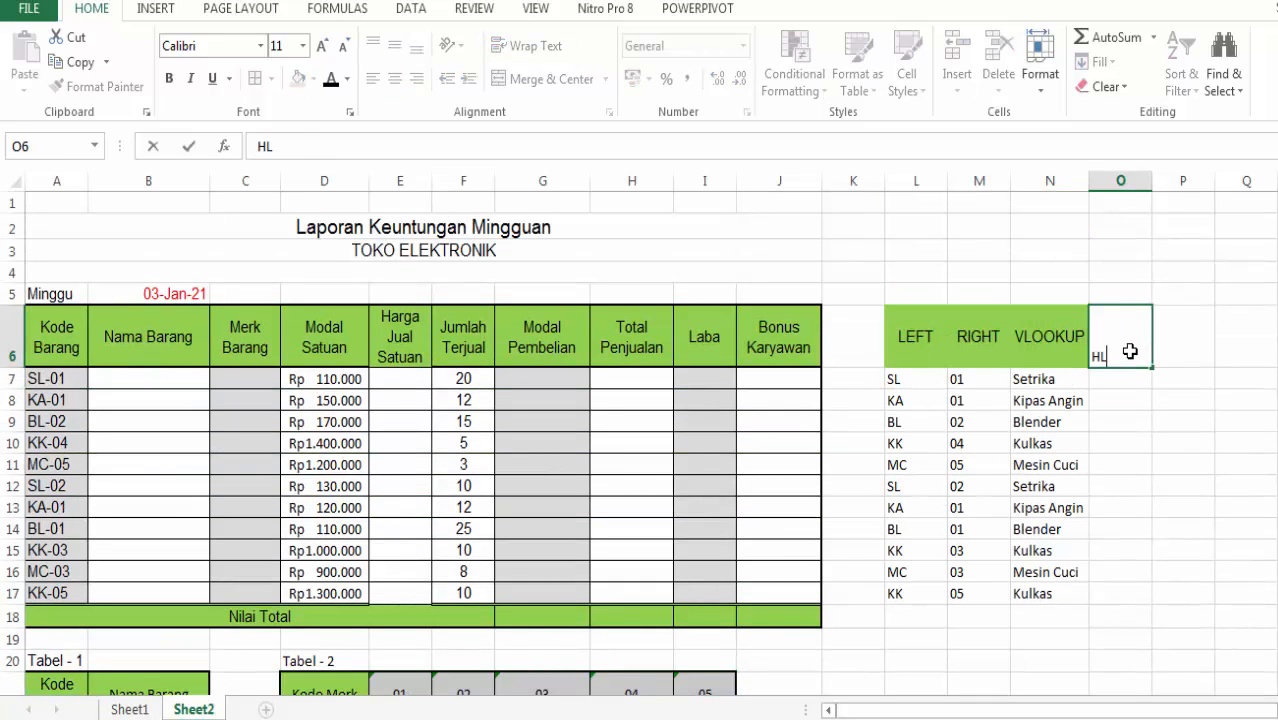
type("KUP")
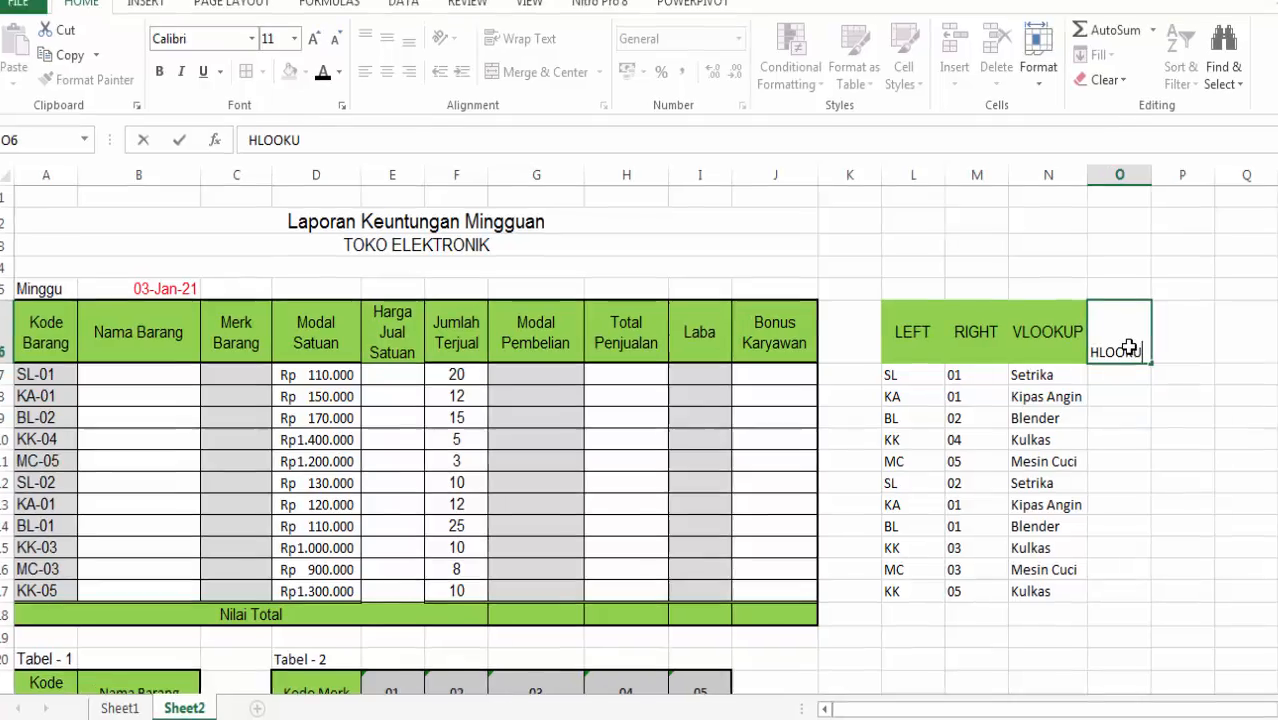
key("Return")
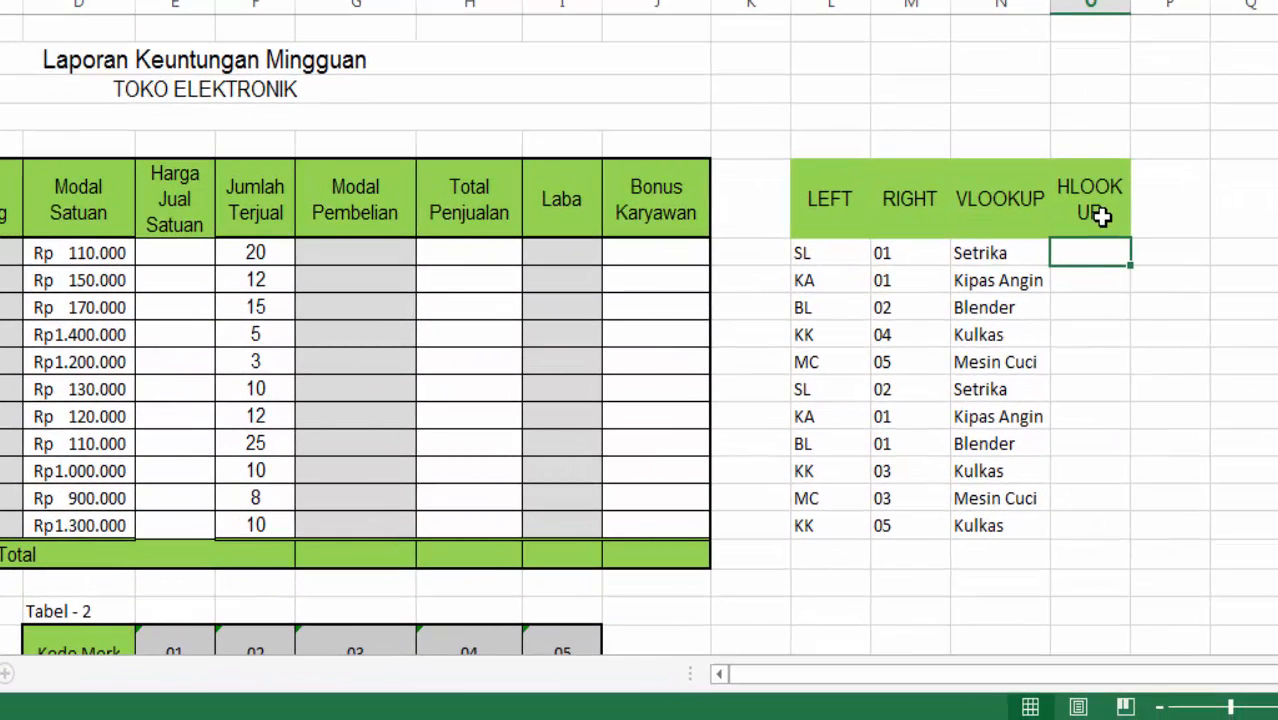
Start an HLOOKUP formula in O7 with M7 as the lookup value and Tabel - 2's range D21:I22 as the table array
type("=")
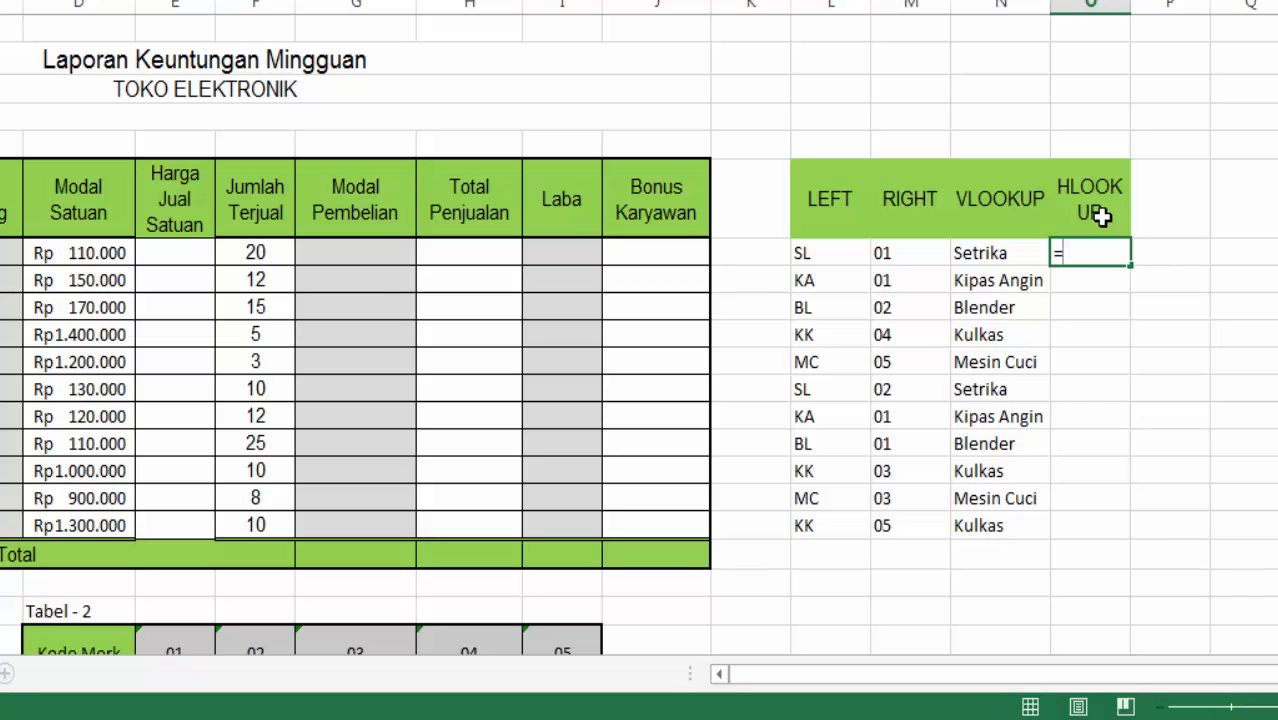
type("HL")
key("Tab")
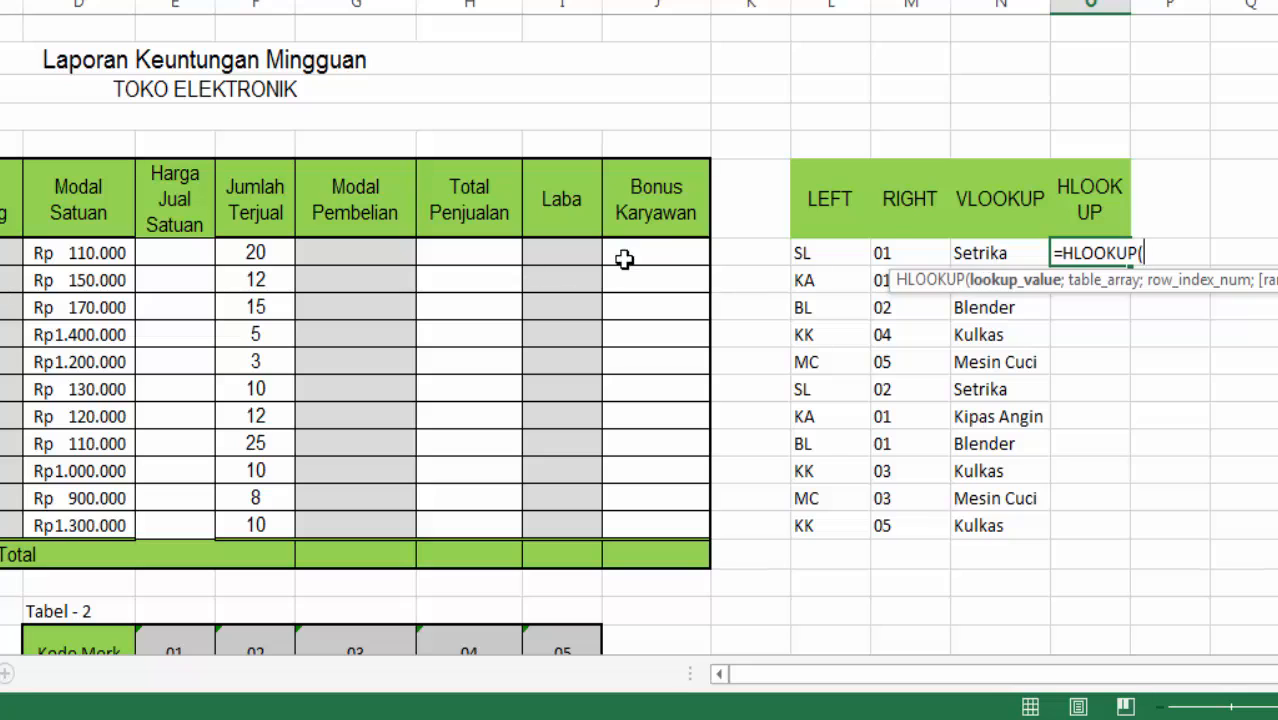
left_click(889, 253)
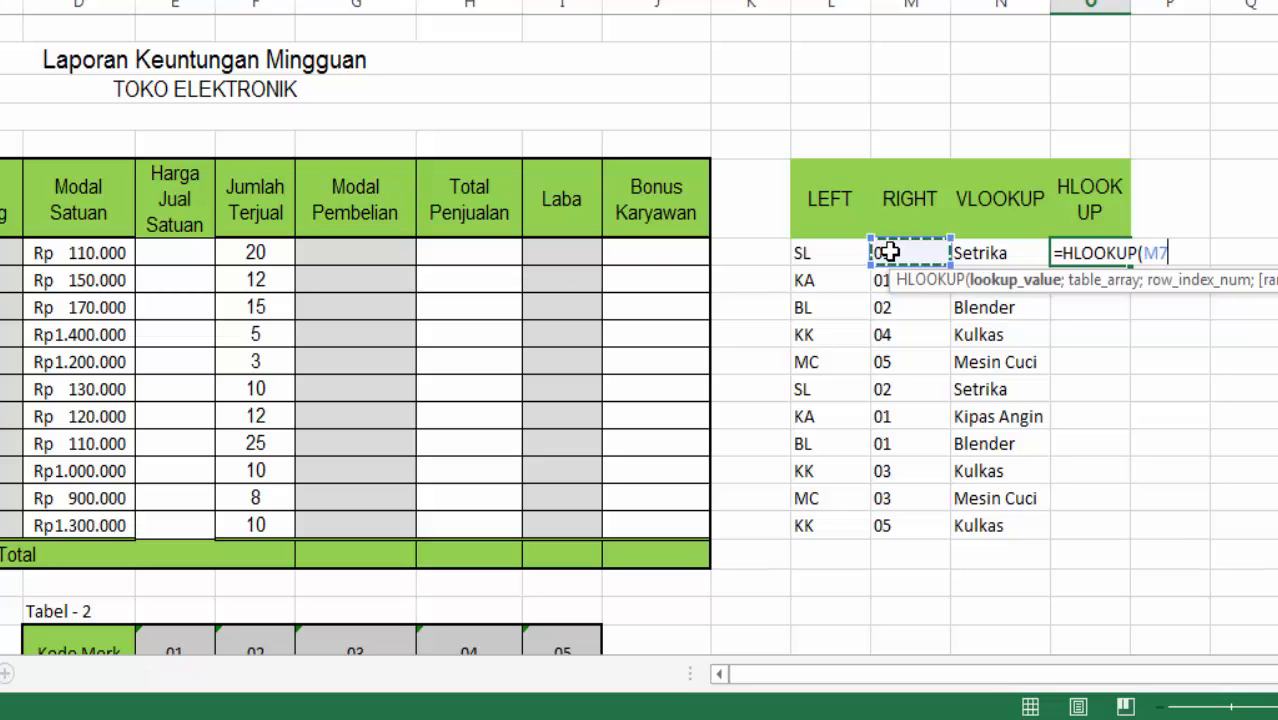
type(";")
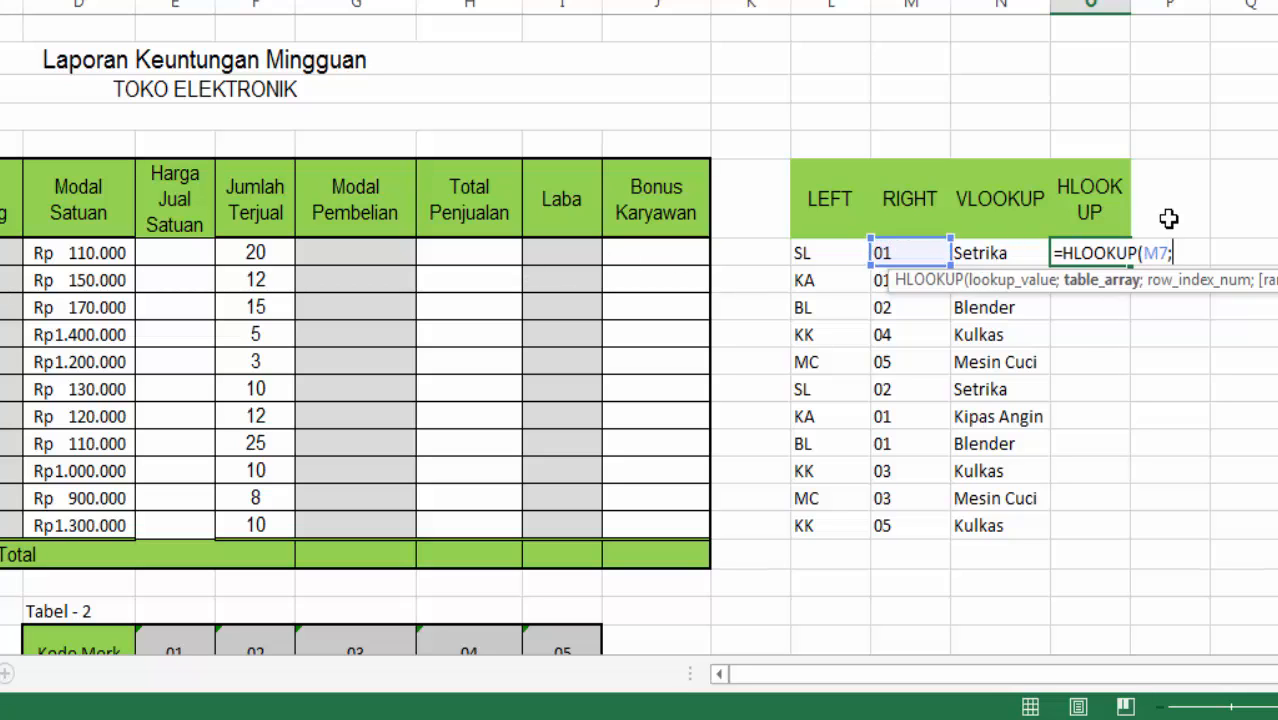
scroll(476, 419, "down", 4)
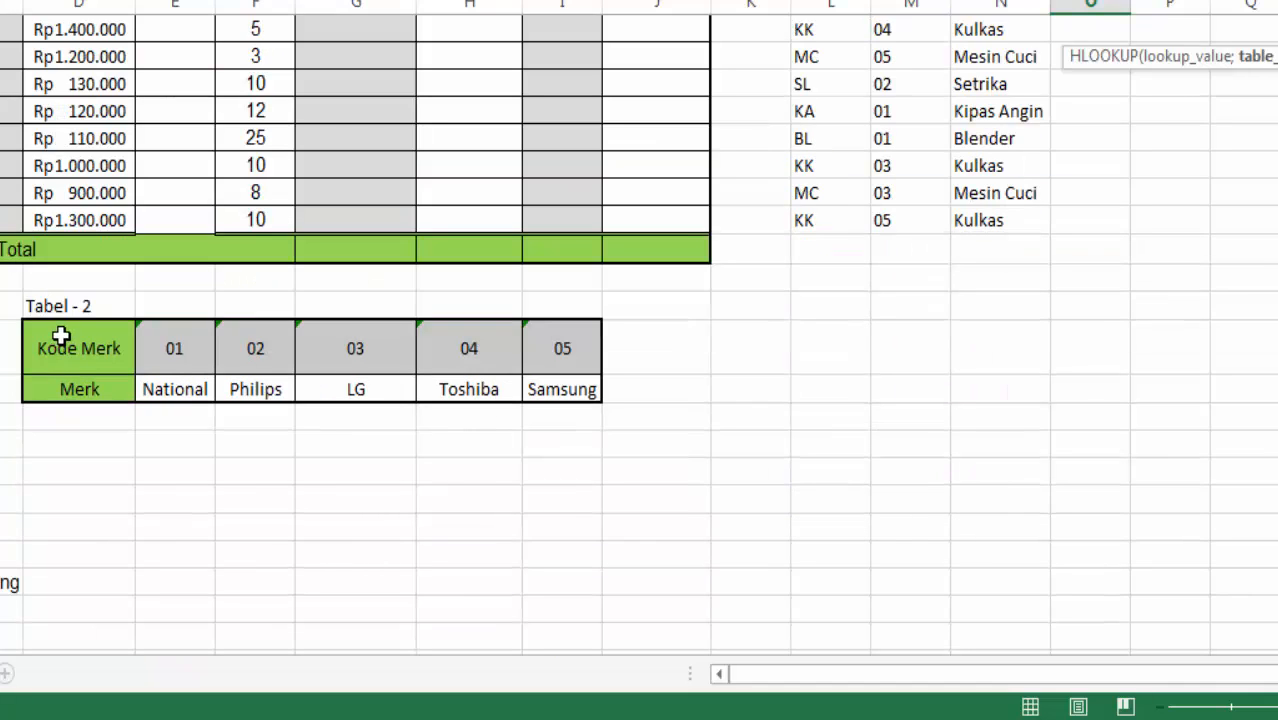
left_click_drag(60, 340, 578, 400)
scroll(1132, 347, "up", 4)
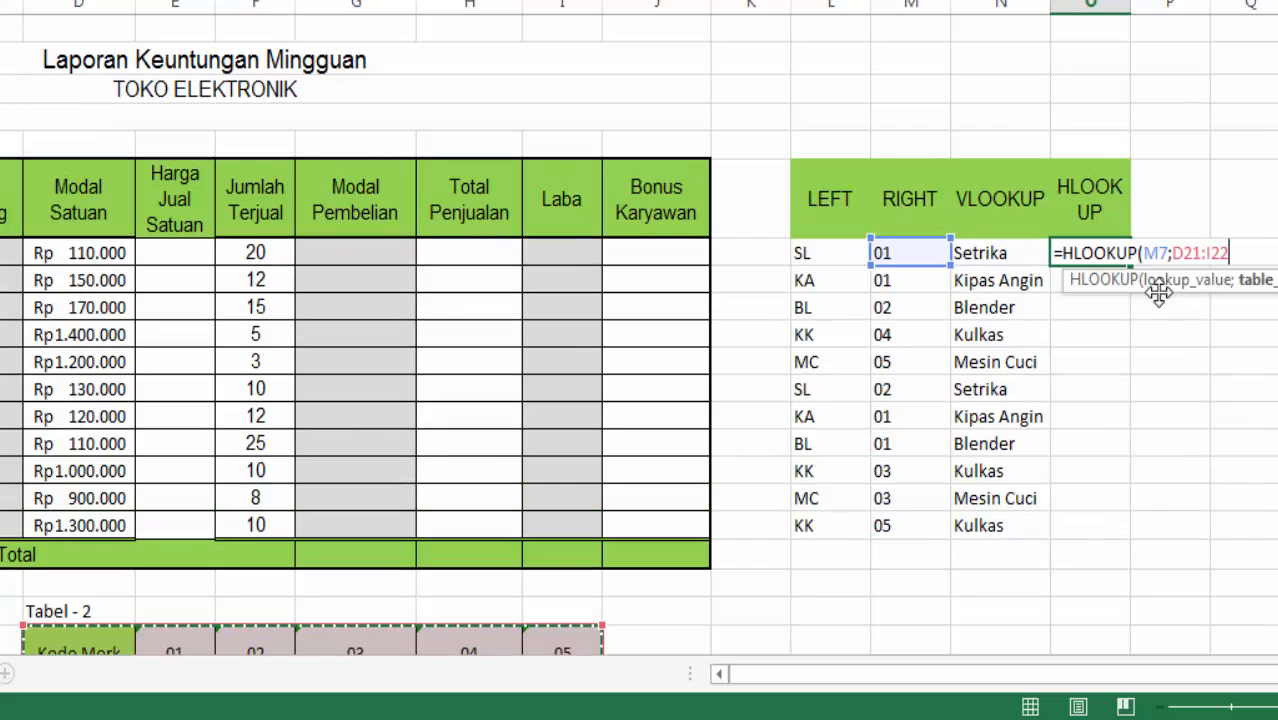
Complete O7's HLOOKUP formula with row index 2 and range_lookup 0
type(";")
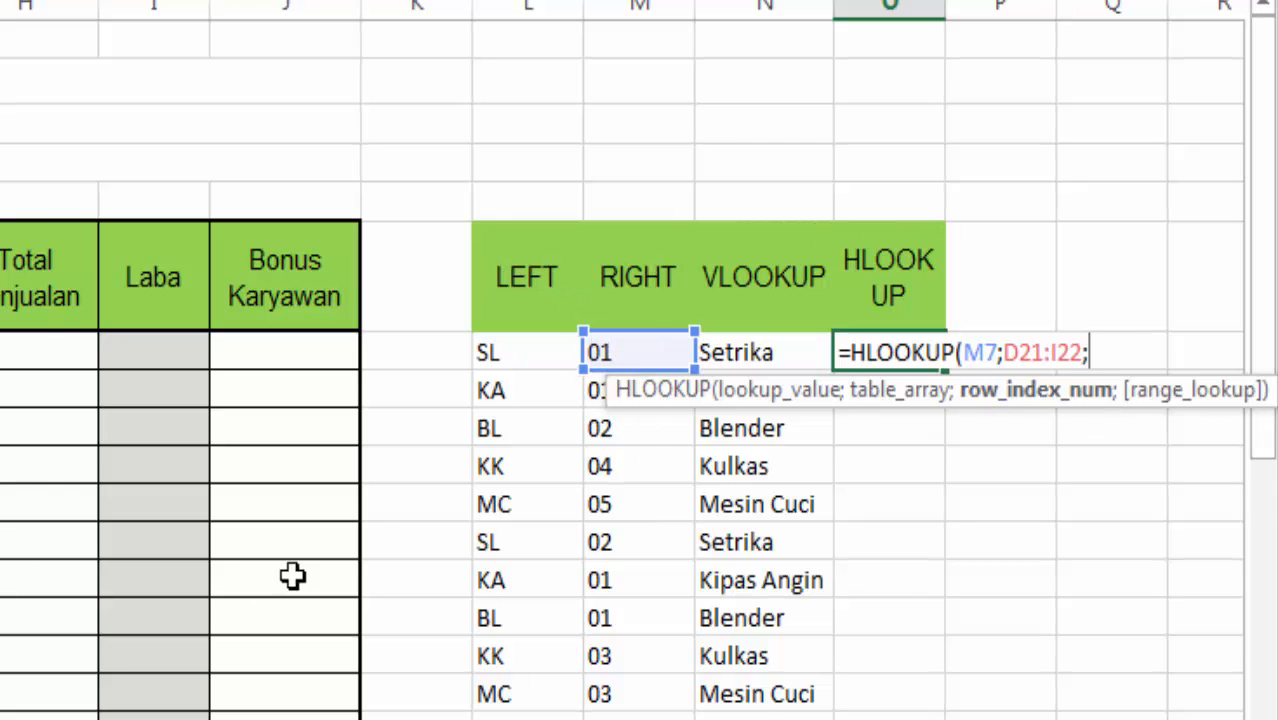
scroll(260, 617, "down", 1)
scroll(261, 615, "up", 1)
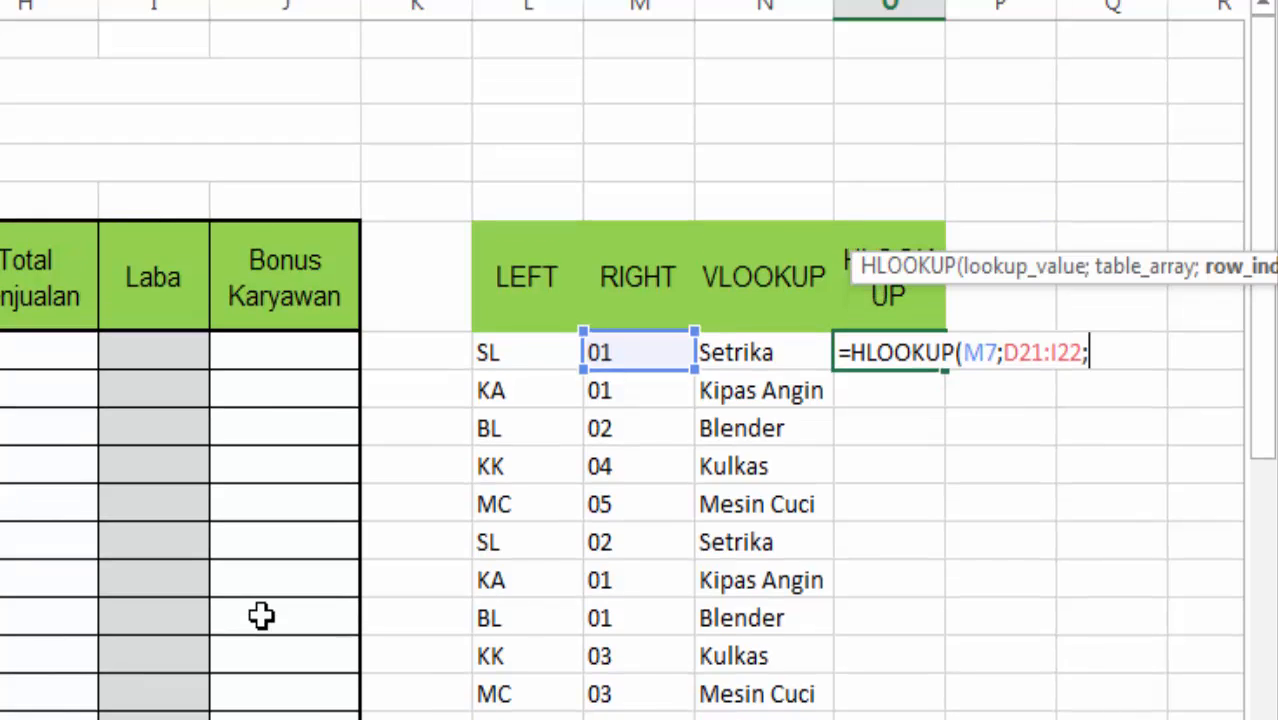
type("2")
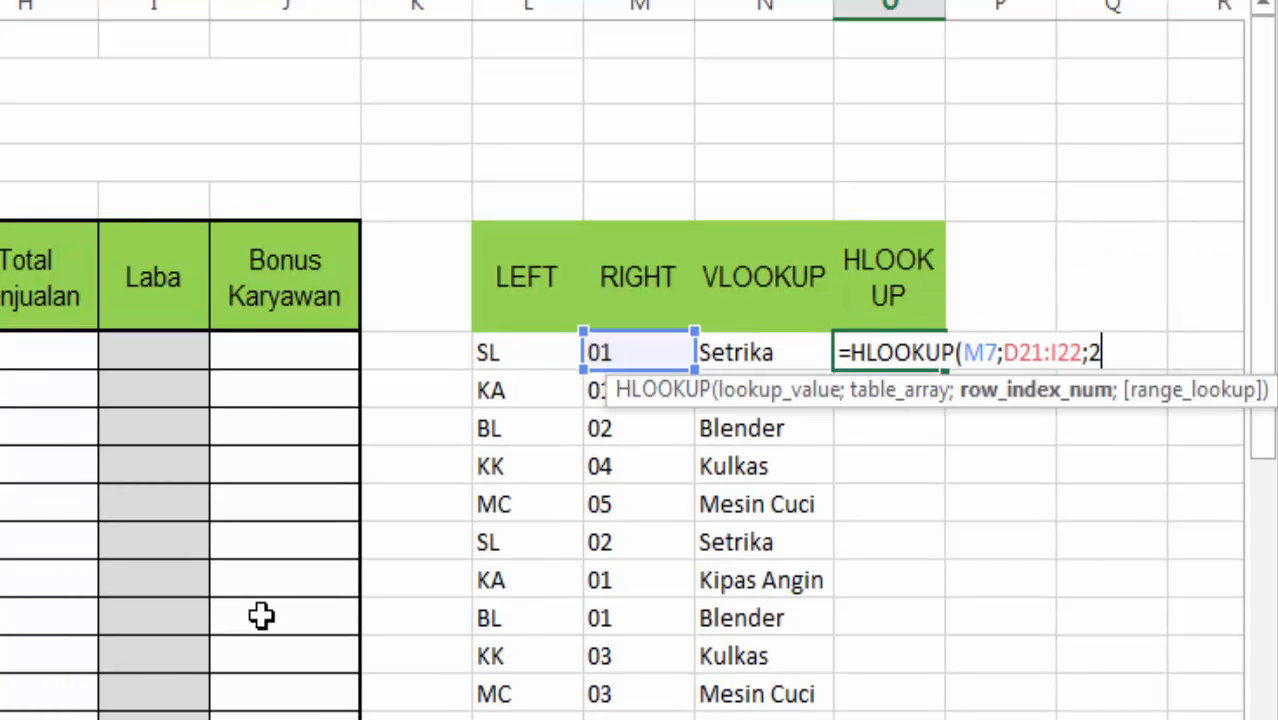
type(";")
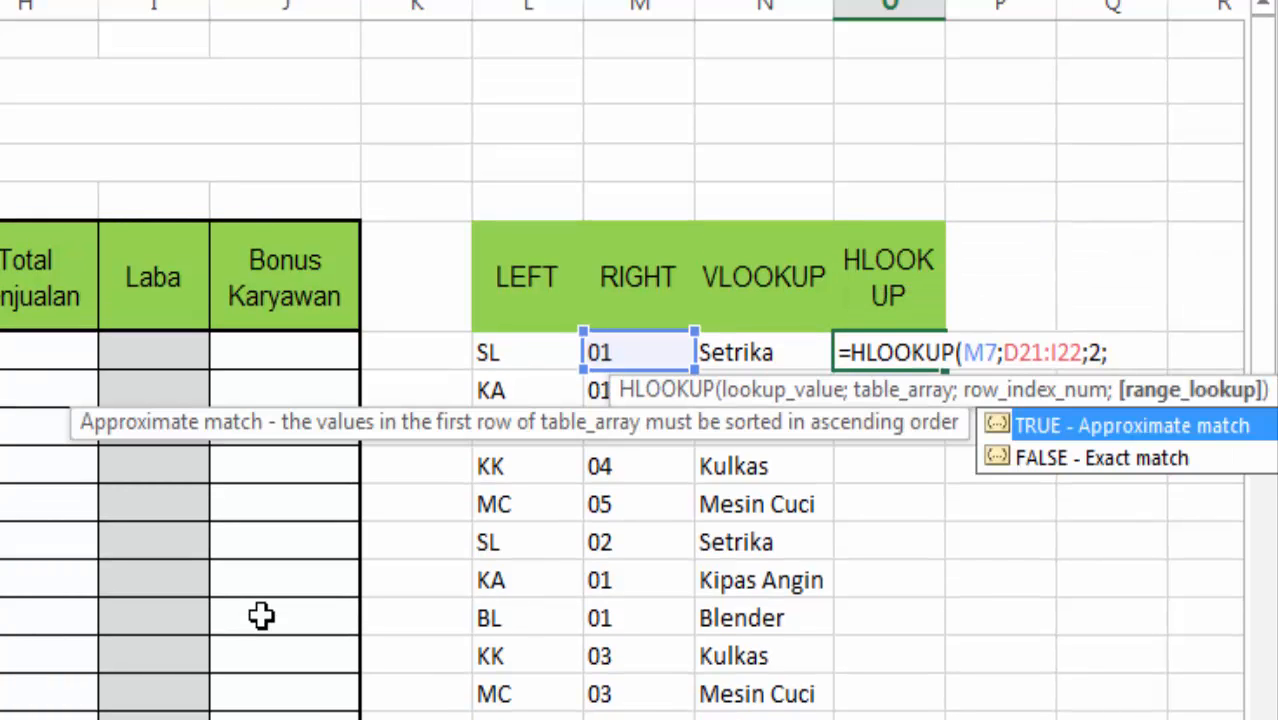
type("0)")
key("Return")
Fill O7's HLOOKUP formula down to row 17 and compare the formulas in O7 and O8
left_click(889, 352)
left_click_drag(945, 371, 1098, 639)
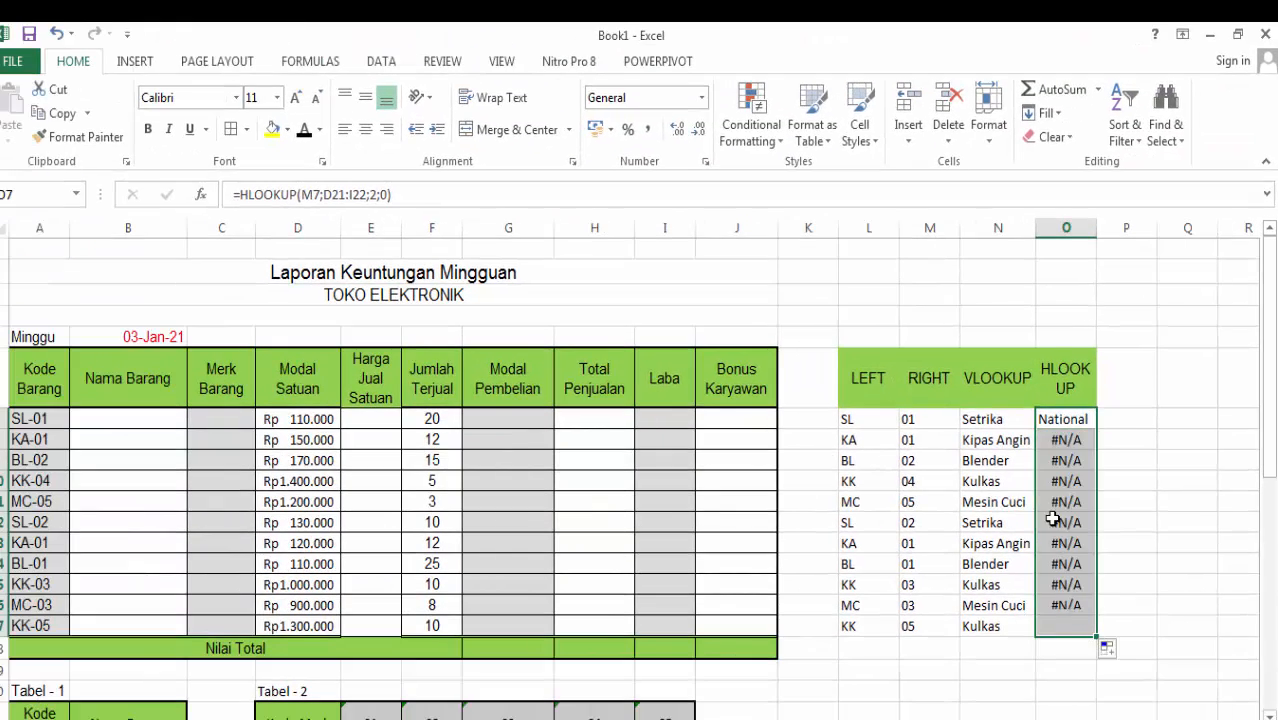
left_click(1079, 426)
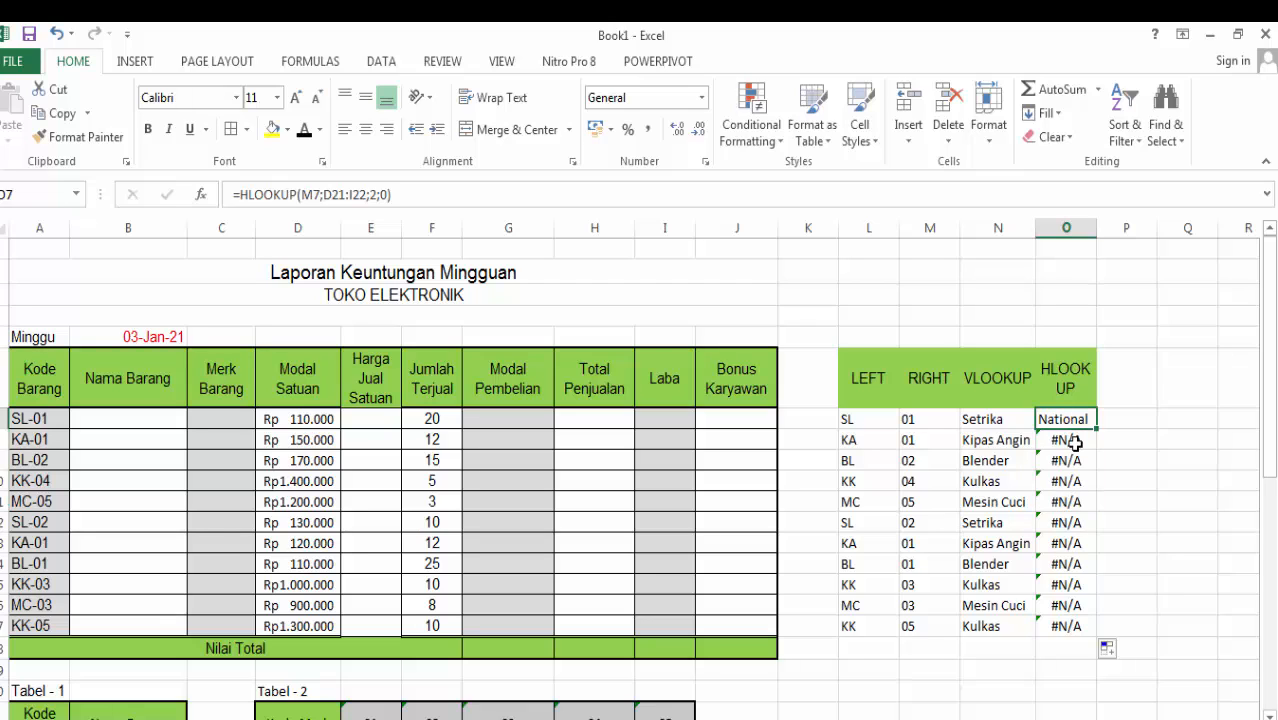
left_click(1075, 441)
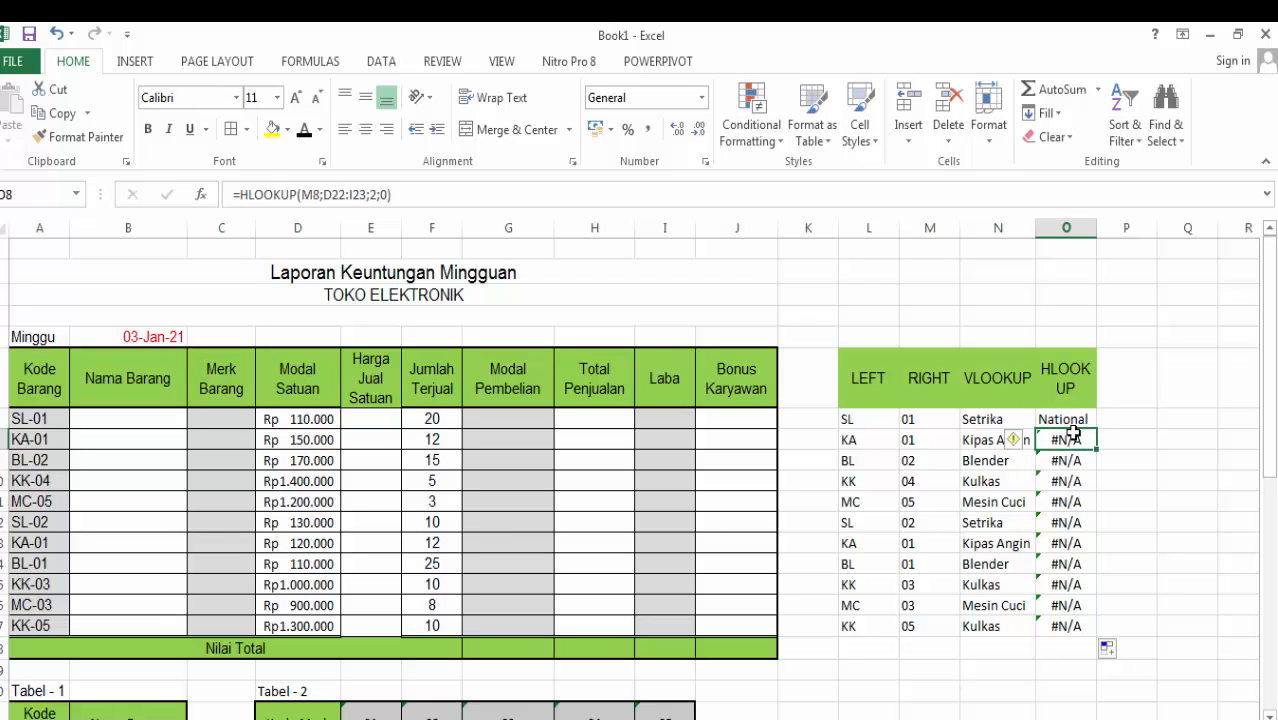
left_click(1071, 419)
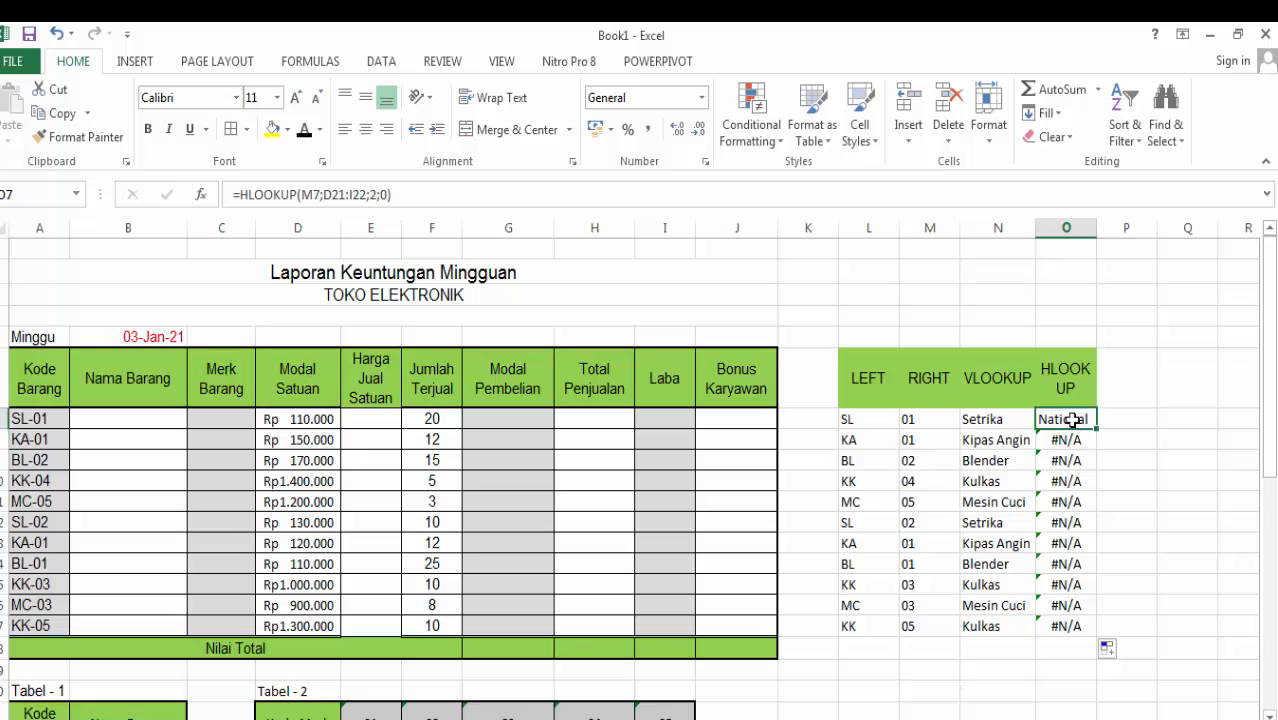
left_click(365, 194)
left_click_drag(365, 194, 322, 194)
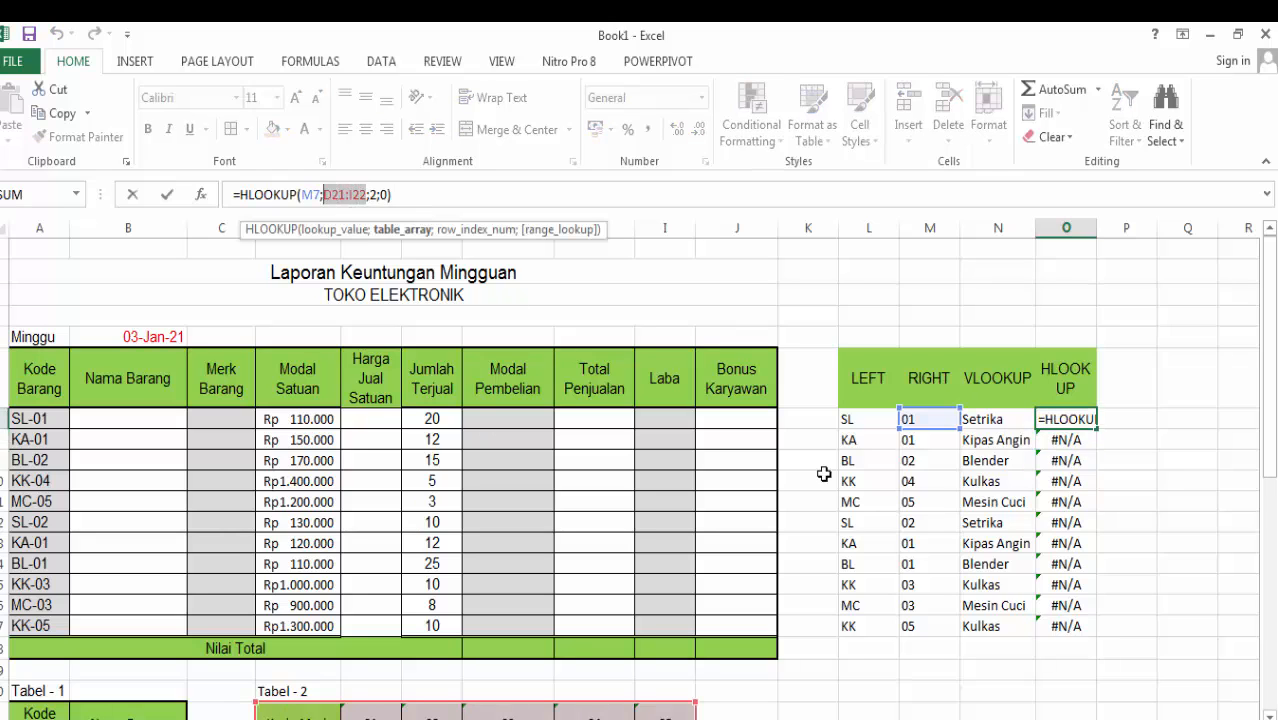
left_click(850, 502)
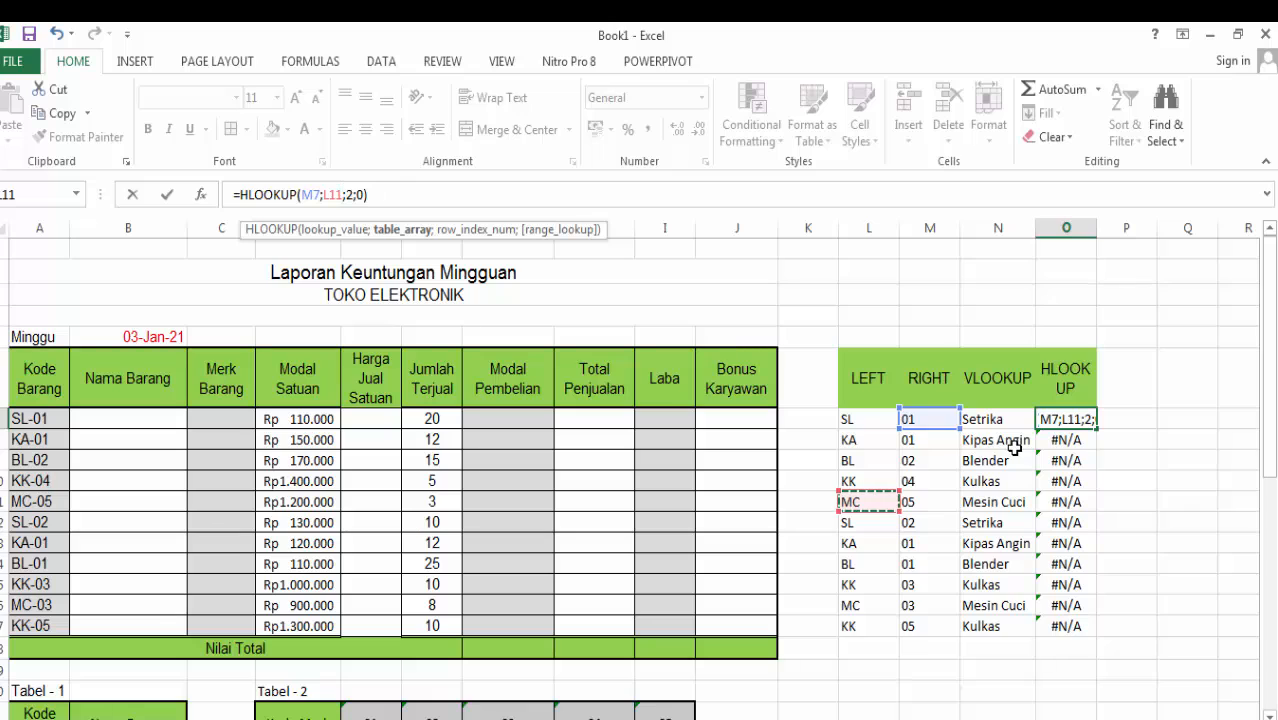
key("ctrl+z")
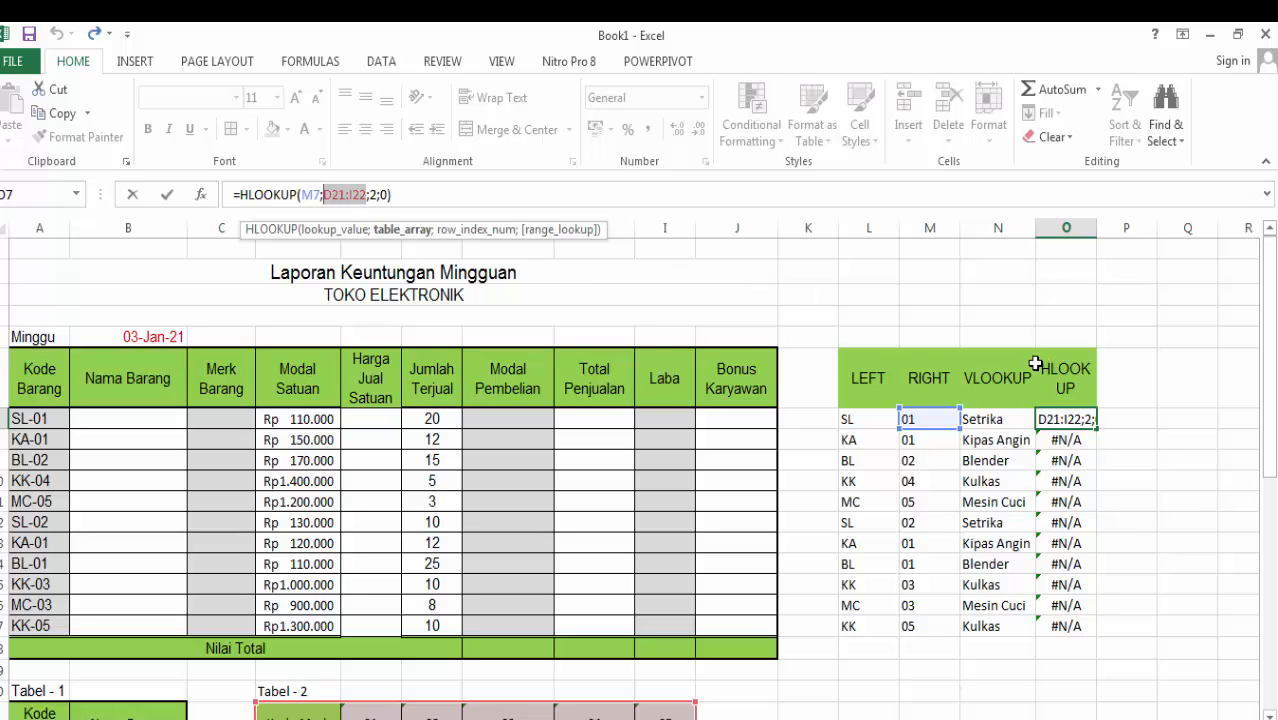
key("Return")
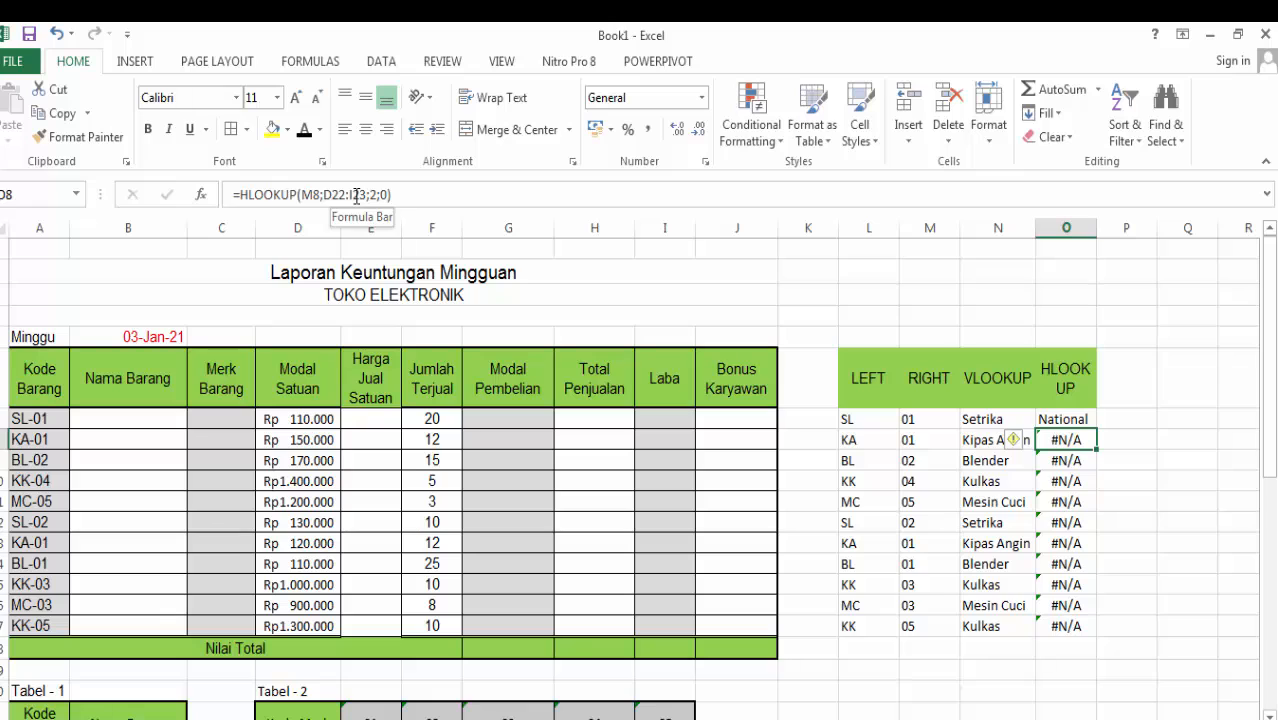
Make the table array absolute as $D$21:$I$22 in O7's HLOOKUP formula and fill it down to row 17
left_click(1054, 419)
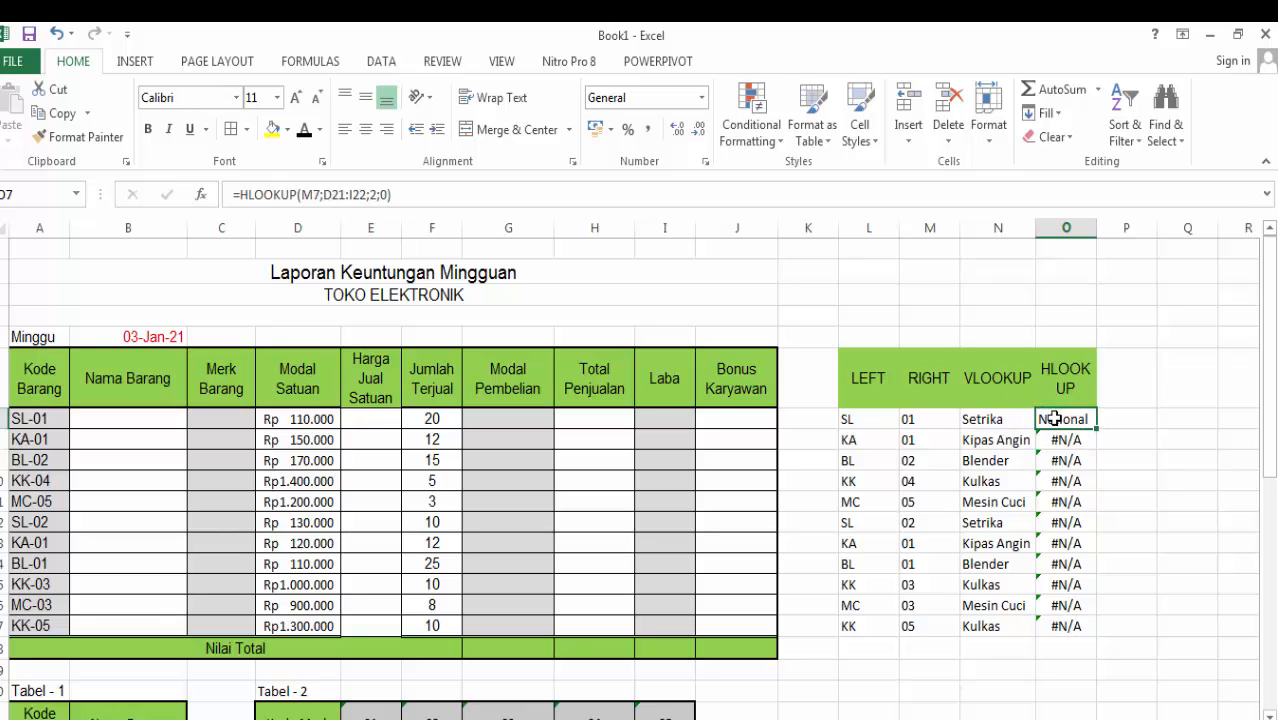
left_click(352, 197)
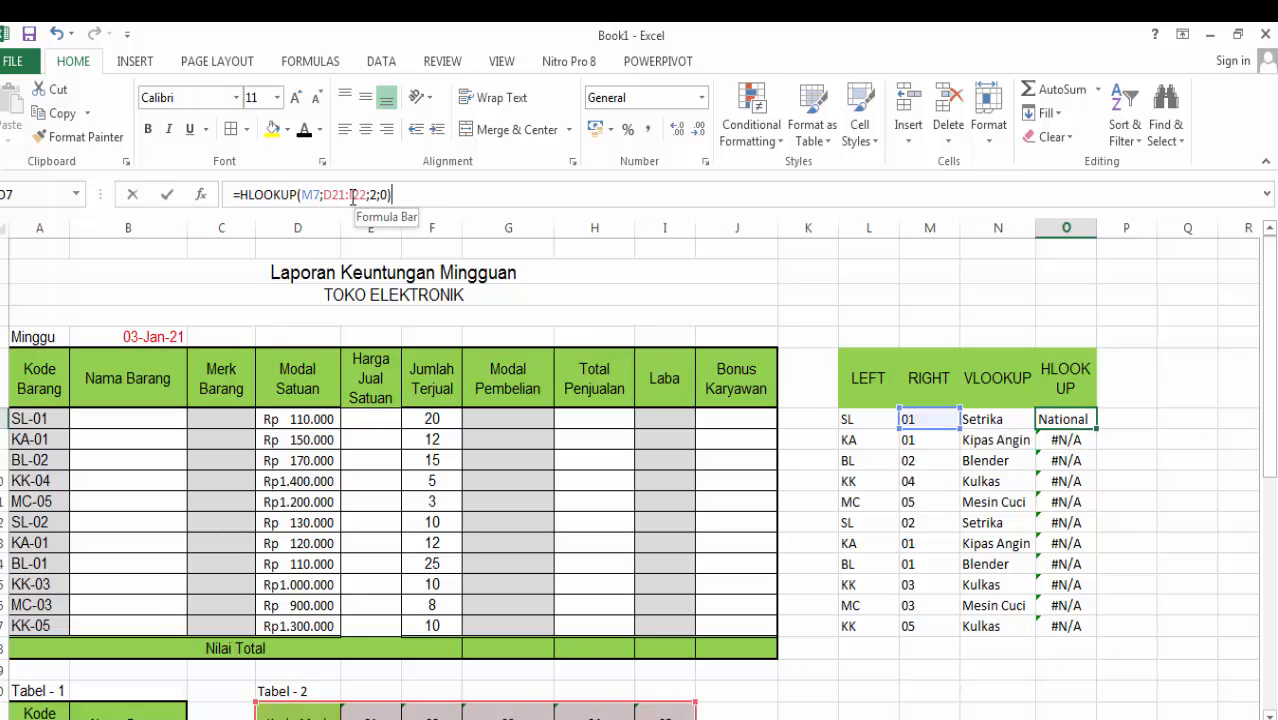
left_click_drag(366, 195, 326, 195)
key("F4")
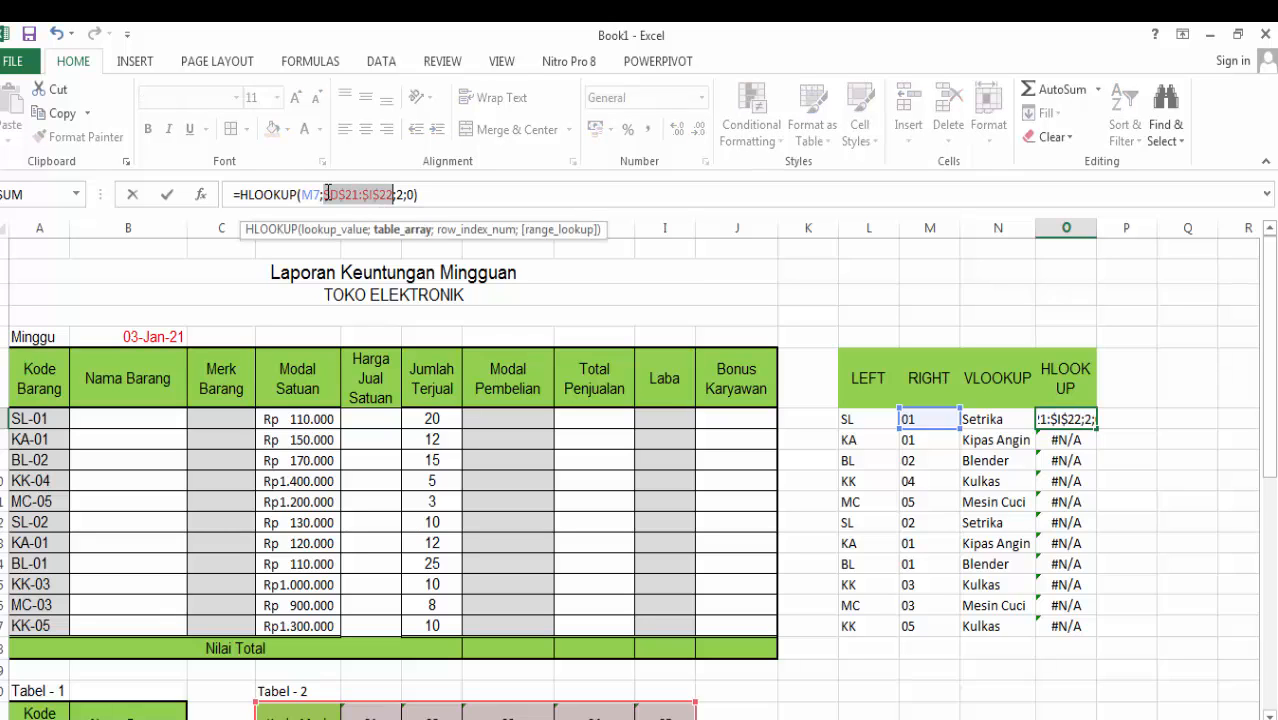
key("Return")
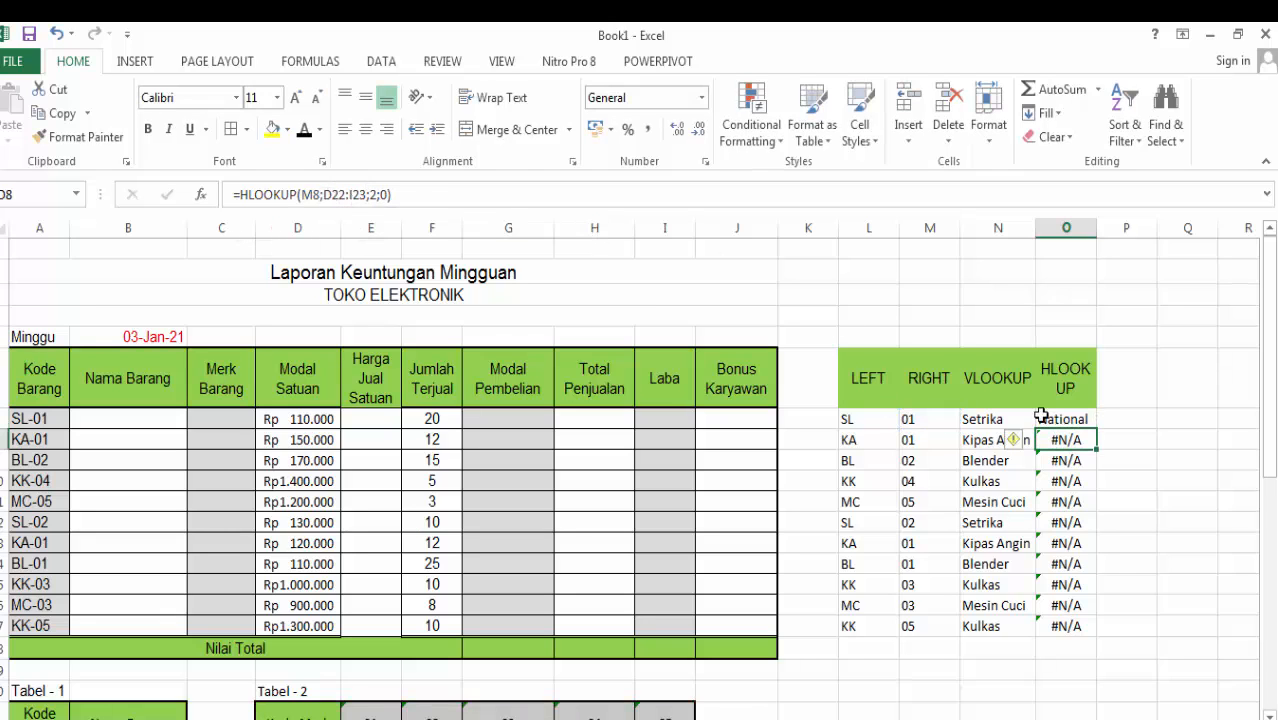
left_click(1060, 422)
left_click_drag(1097, 428, 1124, 636)
left_click(1056, 442)
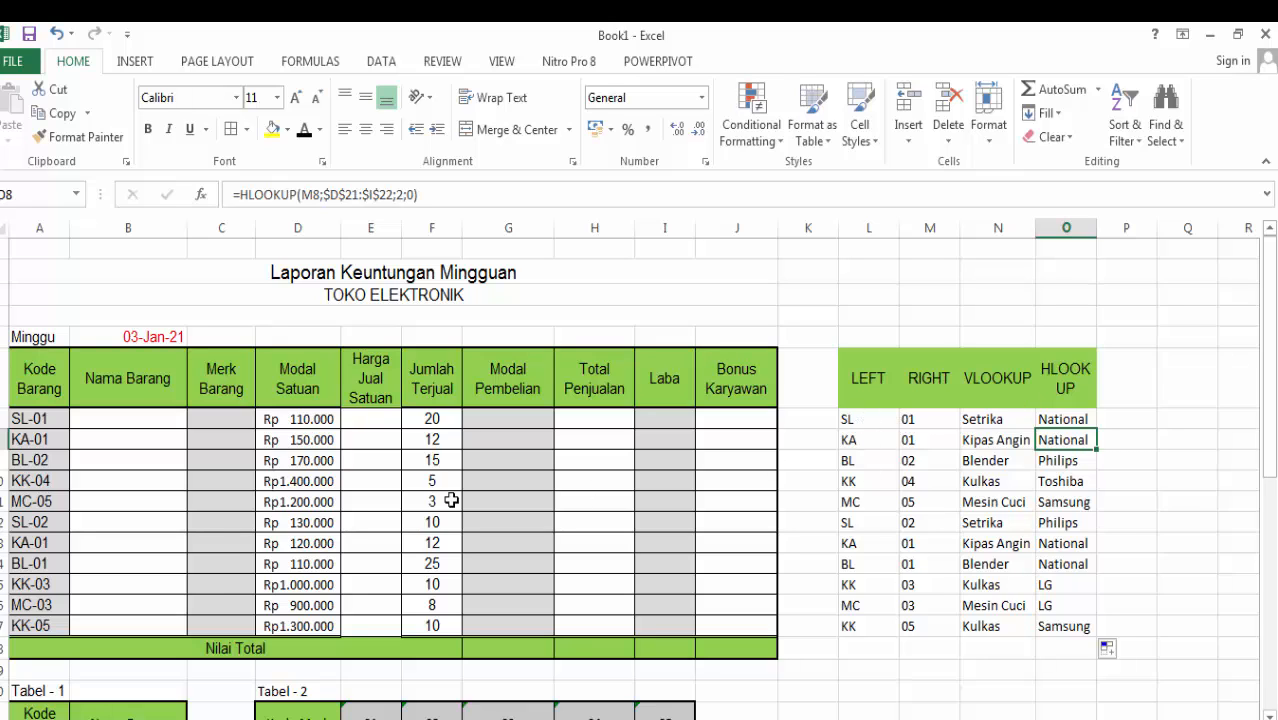
Review the RIGHT, VLOOKUP and HLOOKUP helper formulas in row 7
left_click(924, 421)
left_click(1000, 418)
left_click(1060, 418)
left_click(910, 418)
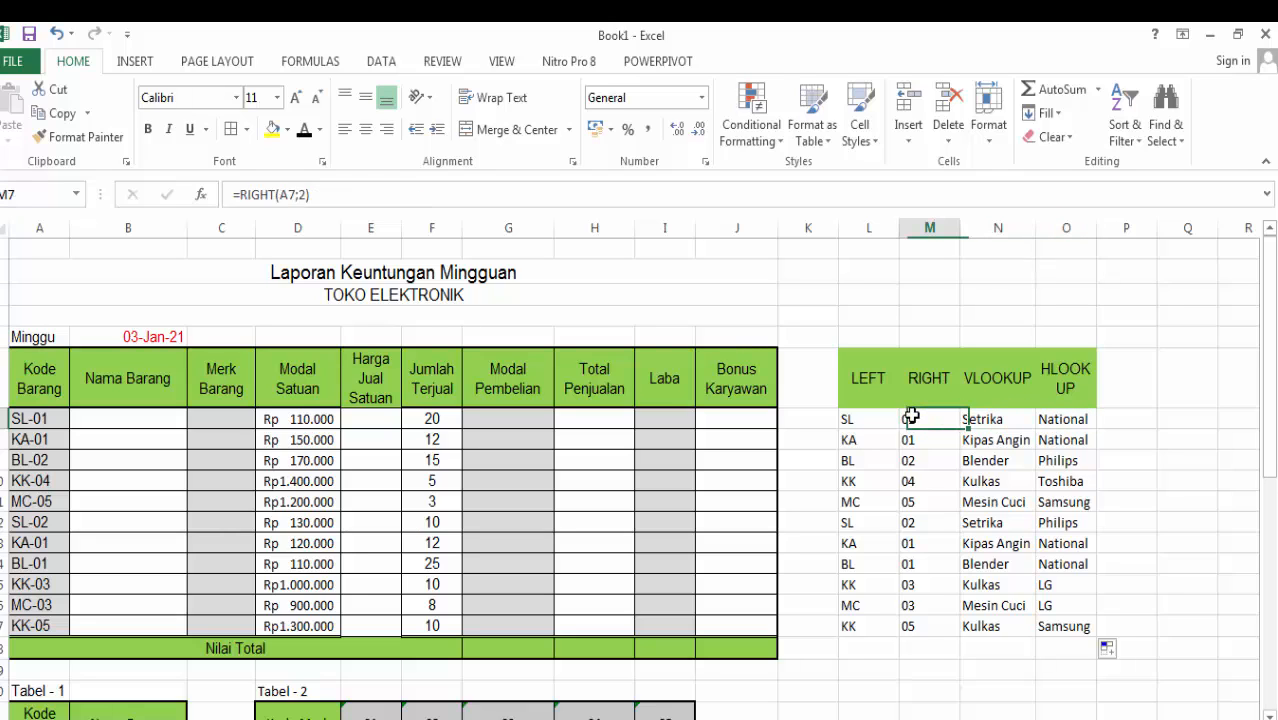
left_click(1066, 417)
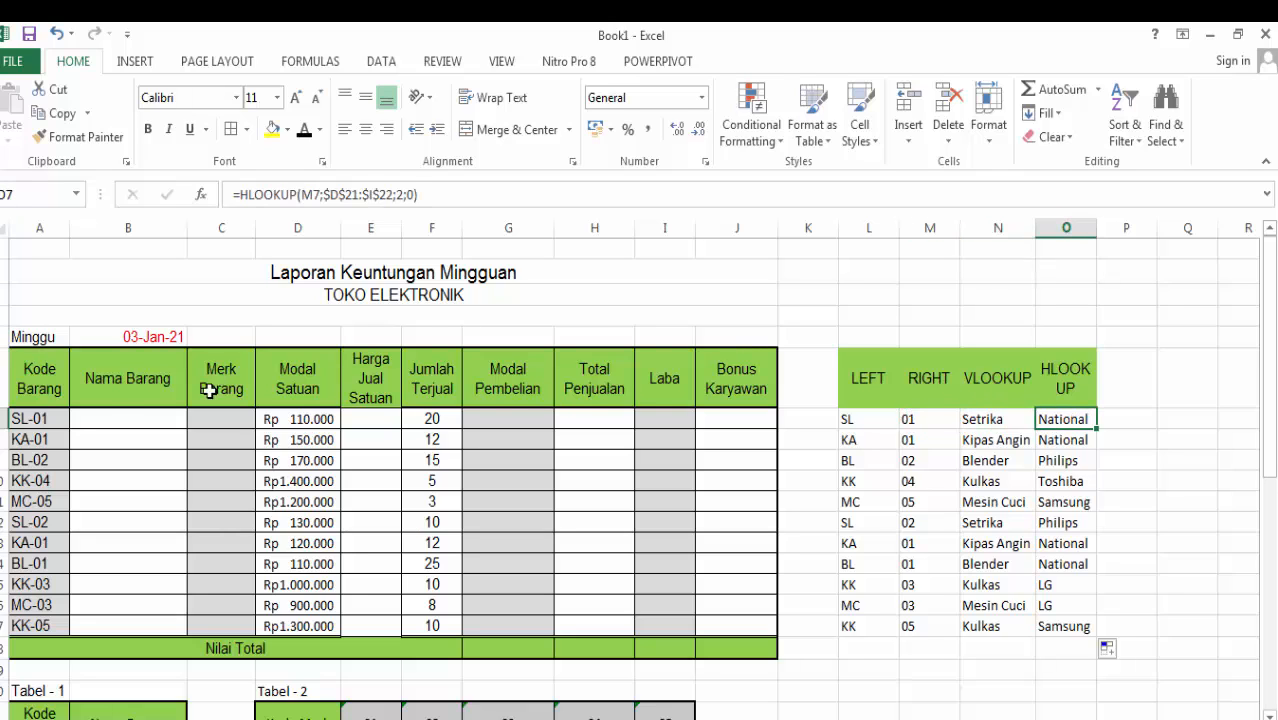
Start an HLOOKUP formula in the first Nama Barang cell, B7
left_click(89, 423)
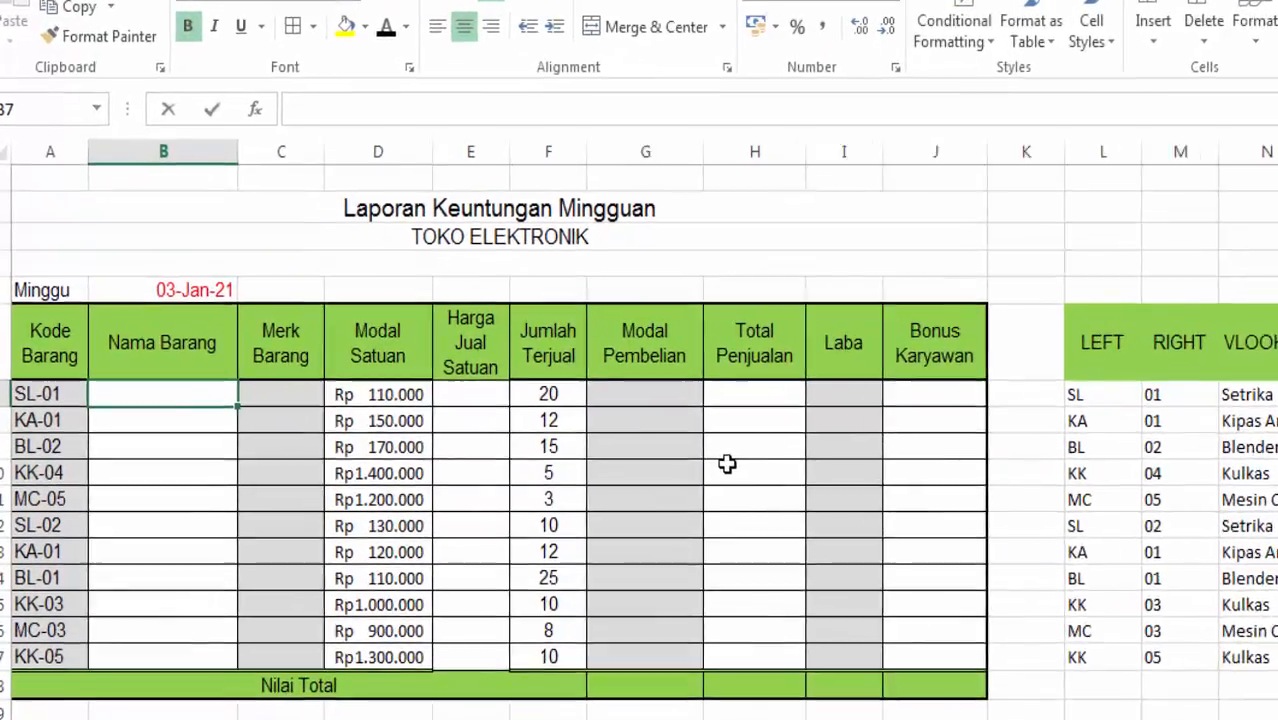
type("=")
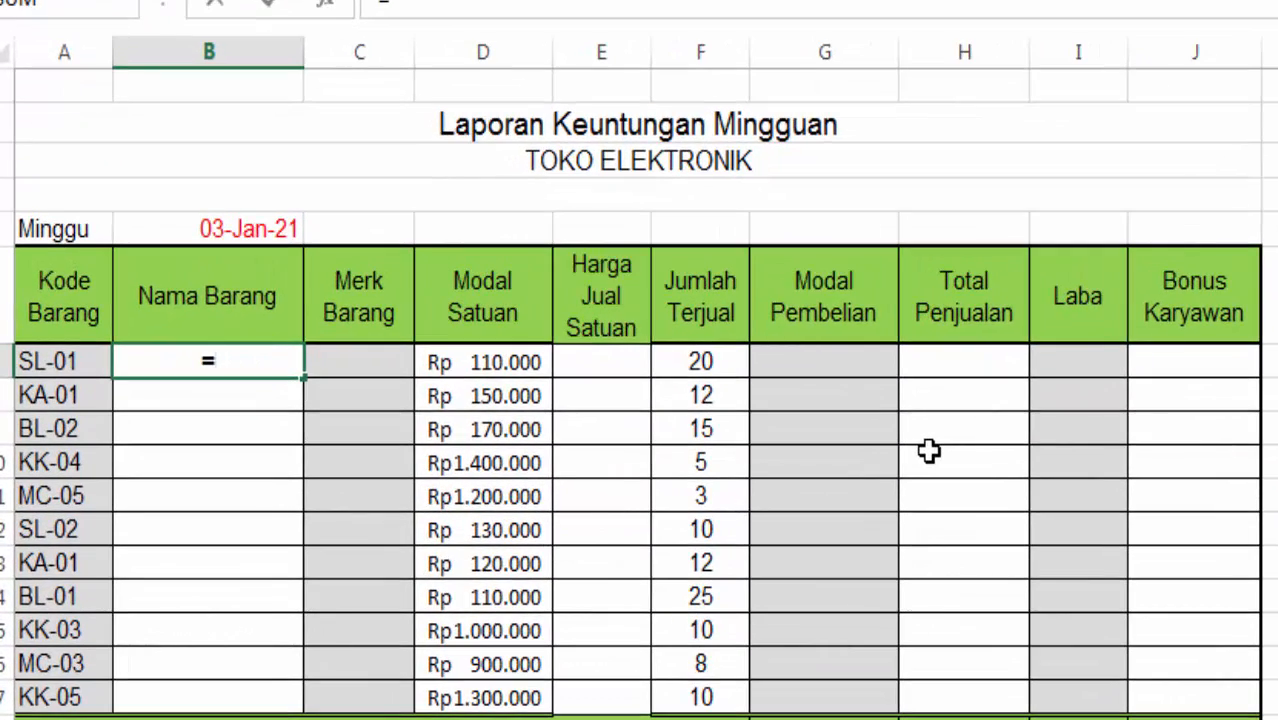
type("HO")
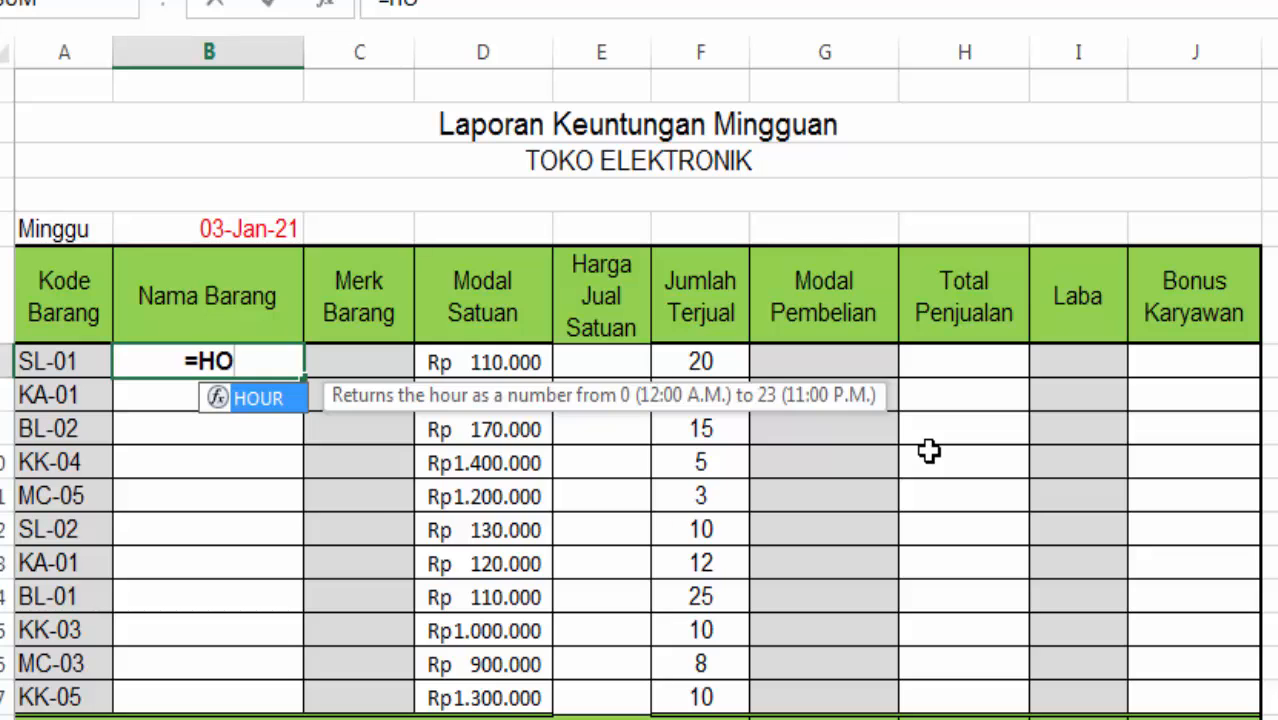
key("BackSpace")
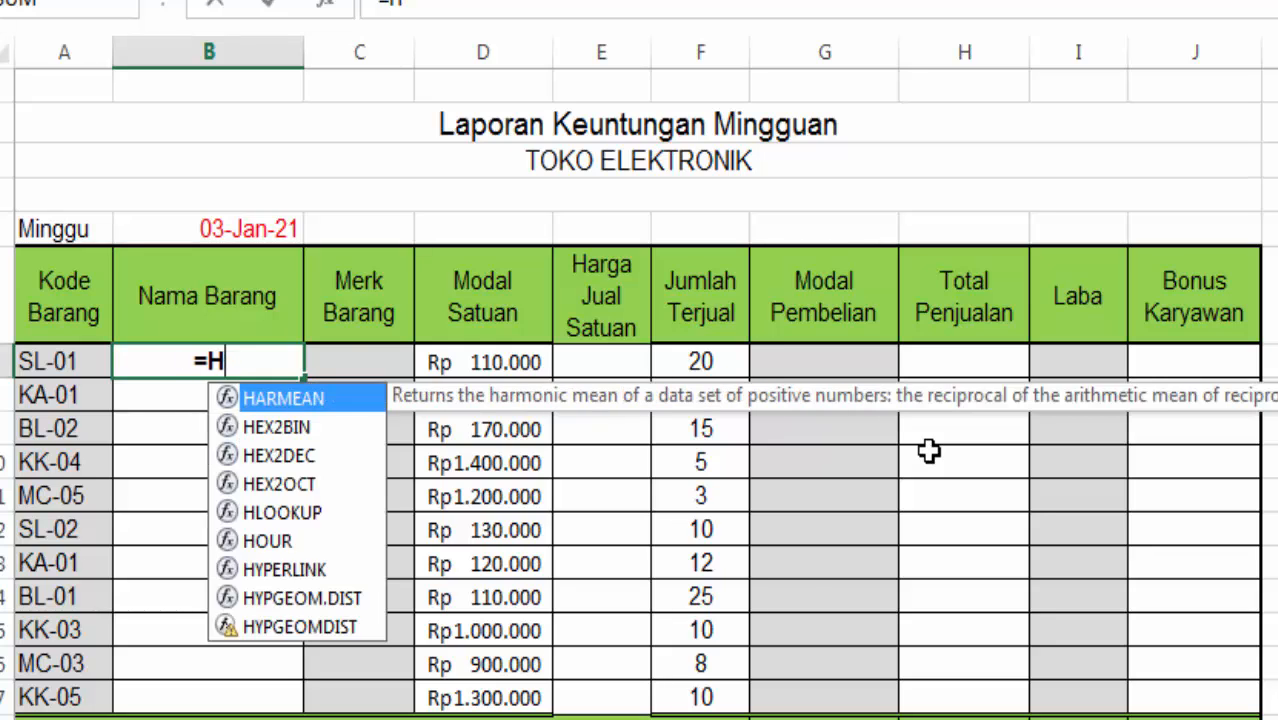
type("LO")
key("Tab")
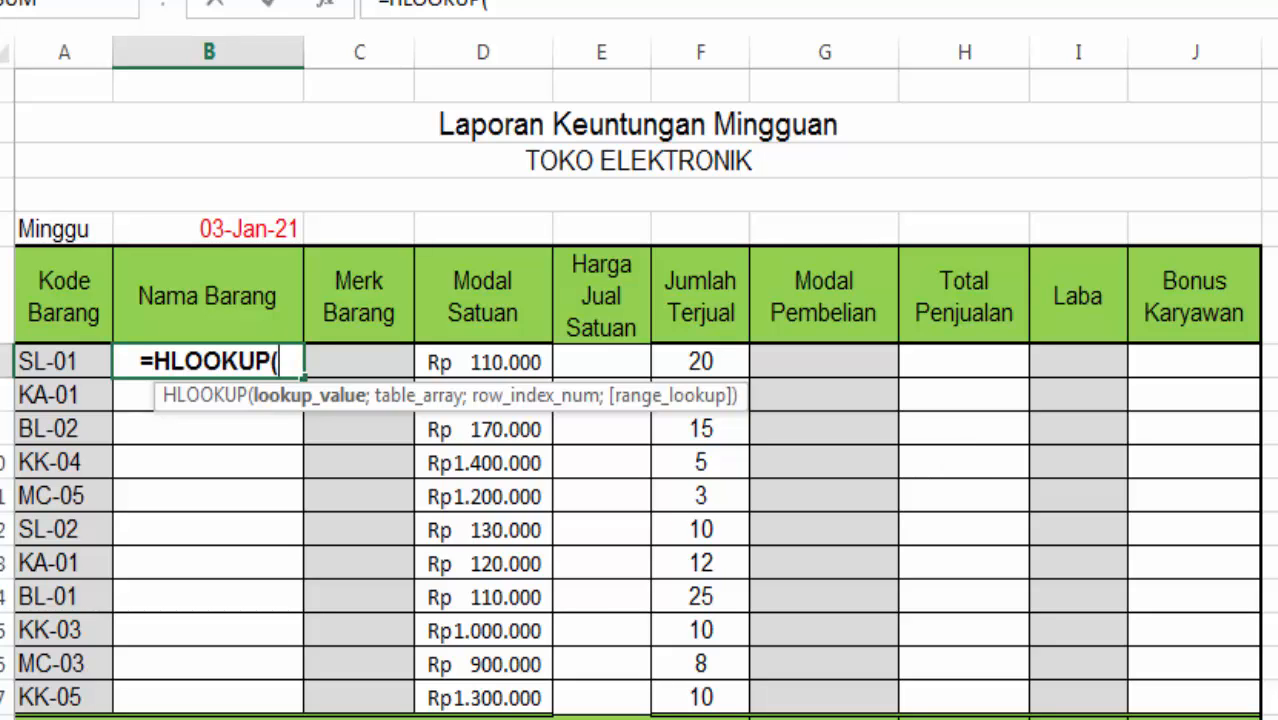
Nest LEFT(A7;2) as the lookup value of the HLOOKUP formula in B7
type("LE")
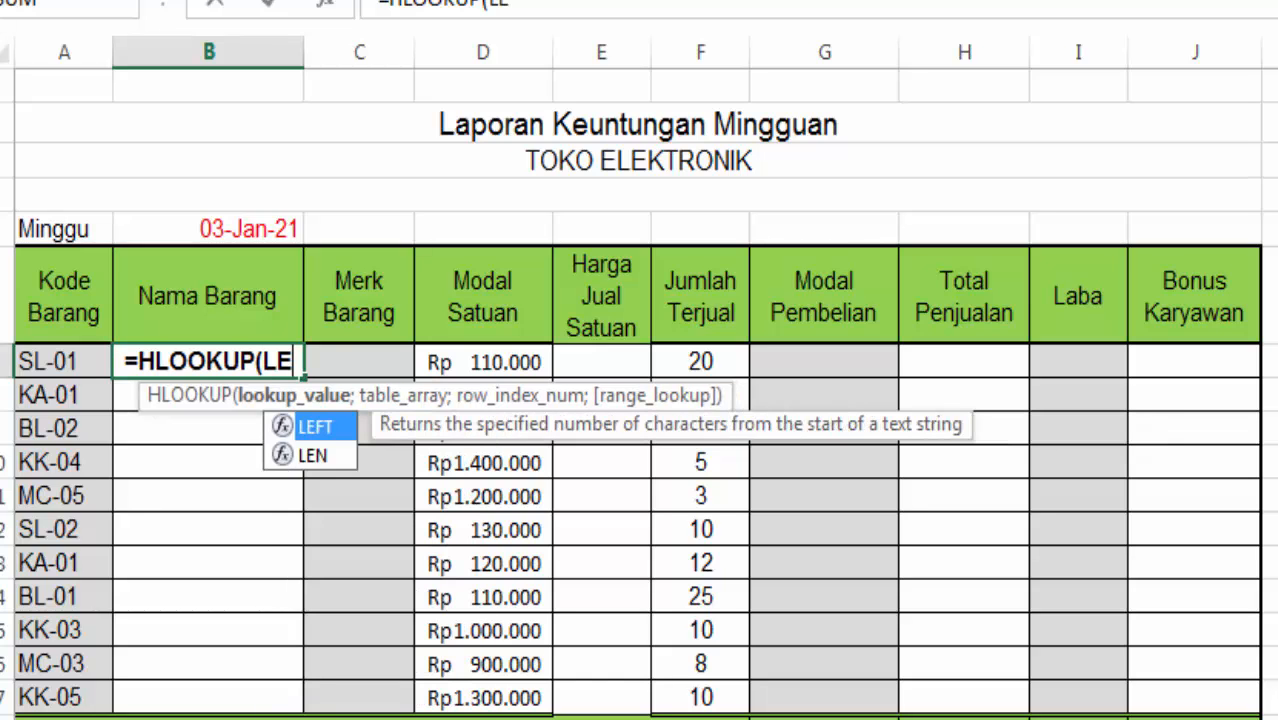
type("FT(")
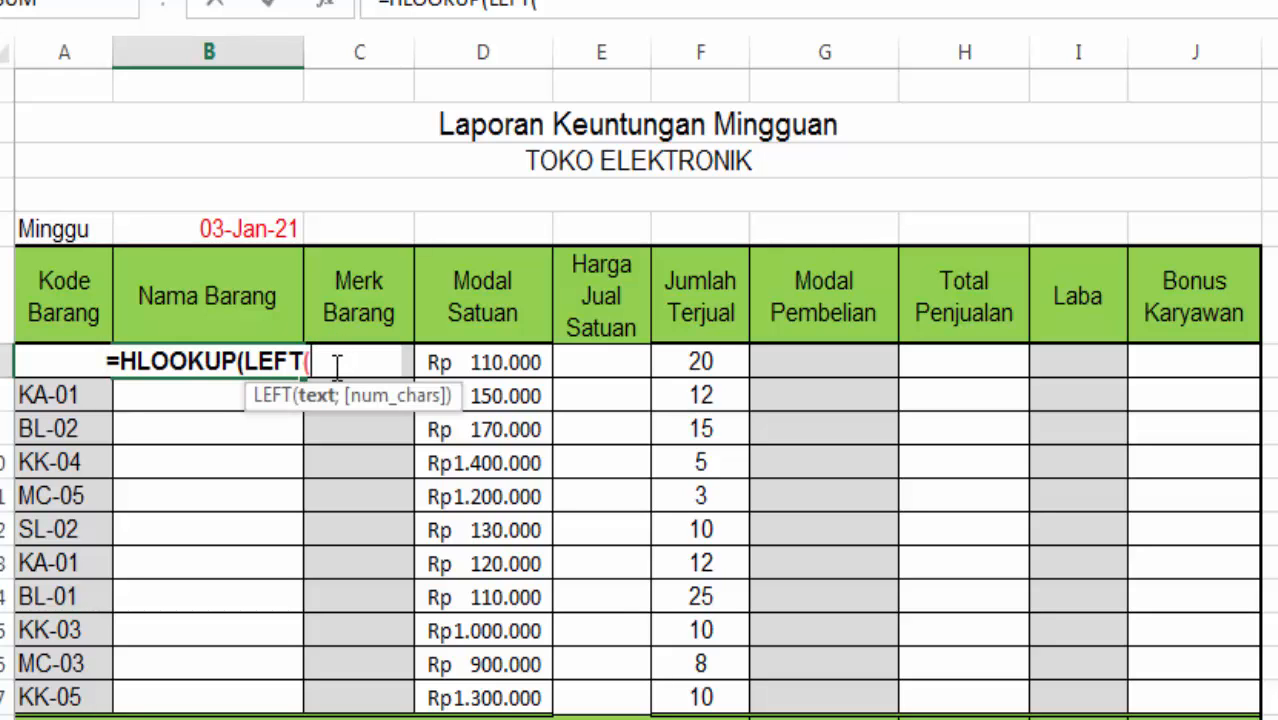
type("a")
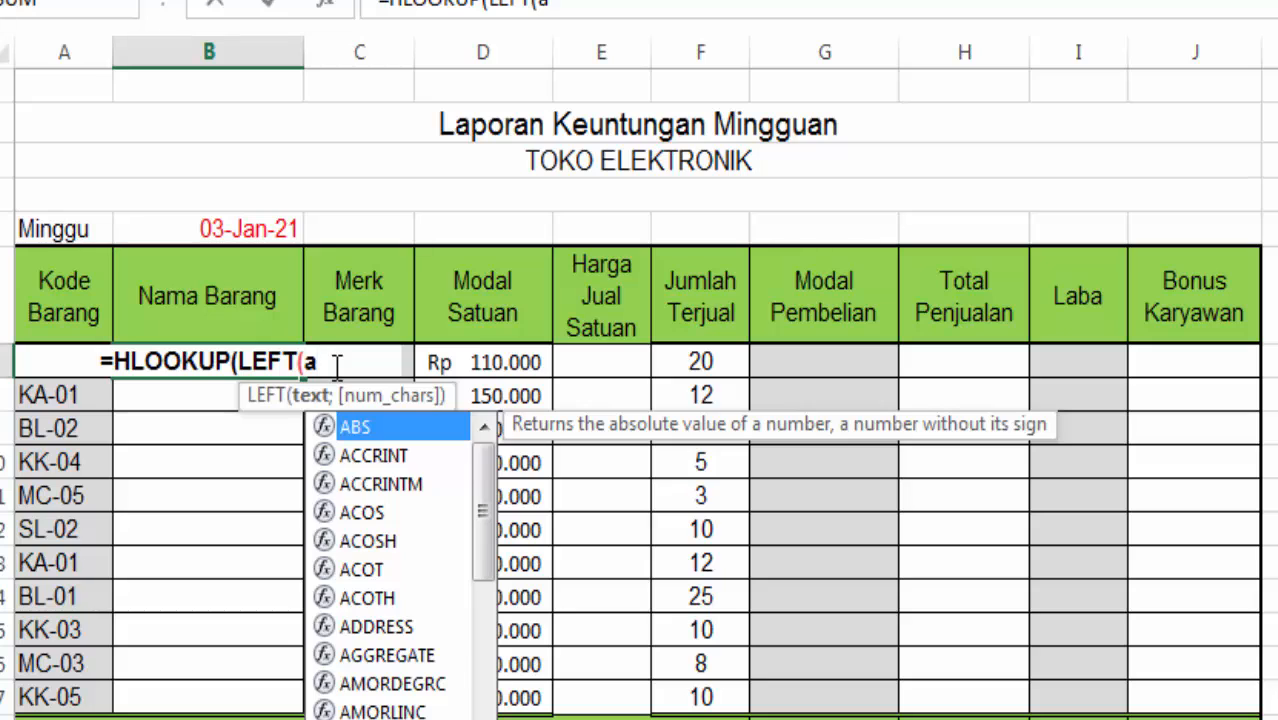
type("7")
key("BackSpace")
key("BackSpace")
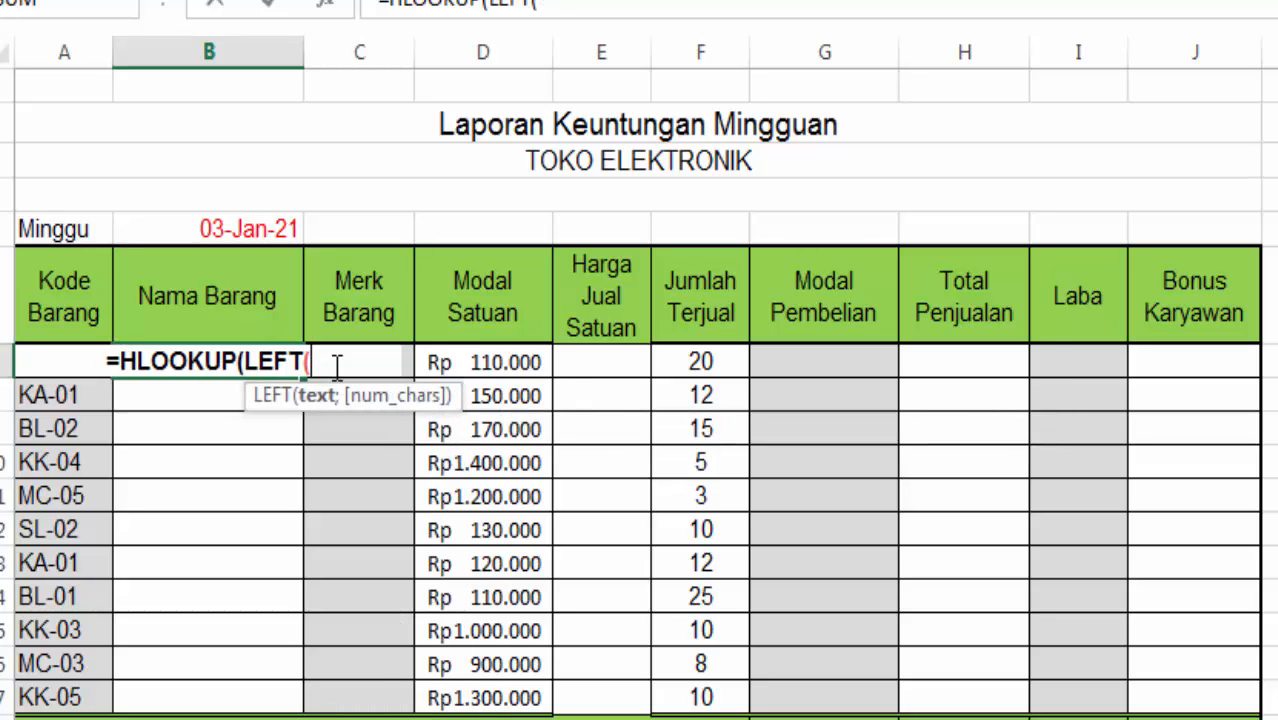
type("A7")
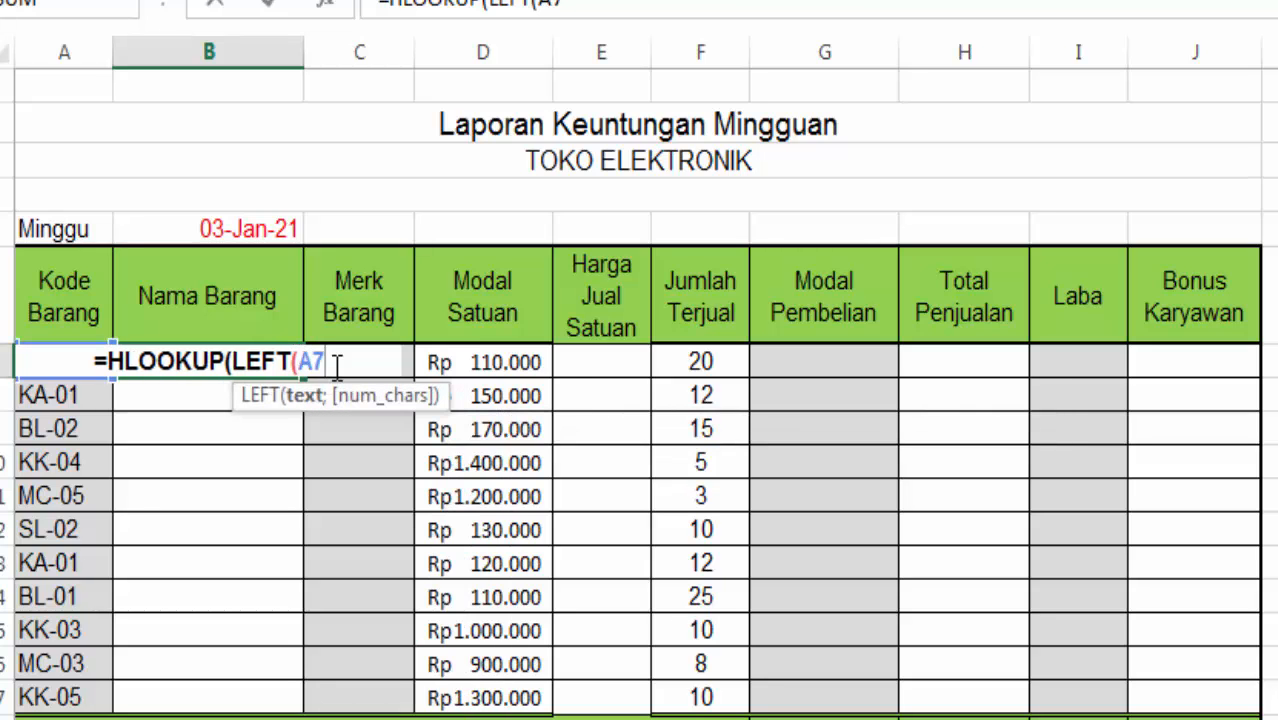
type(";")
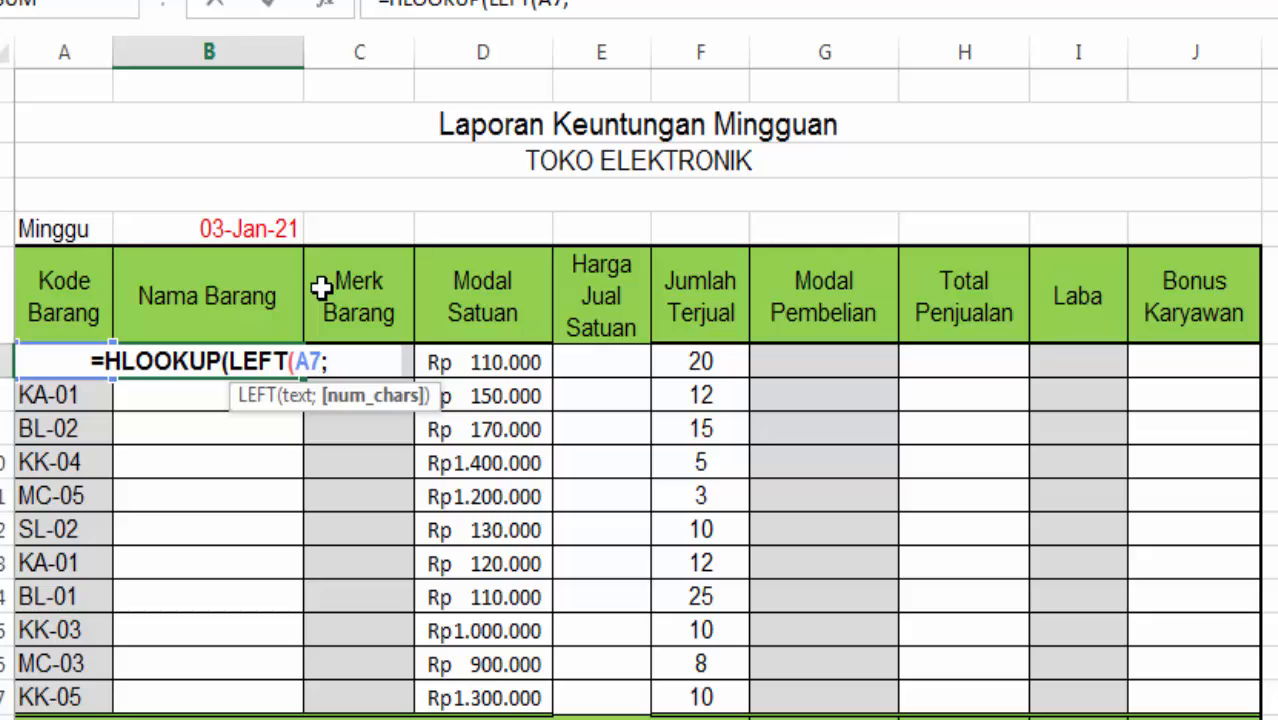
type("2")
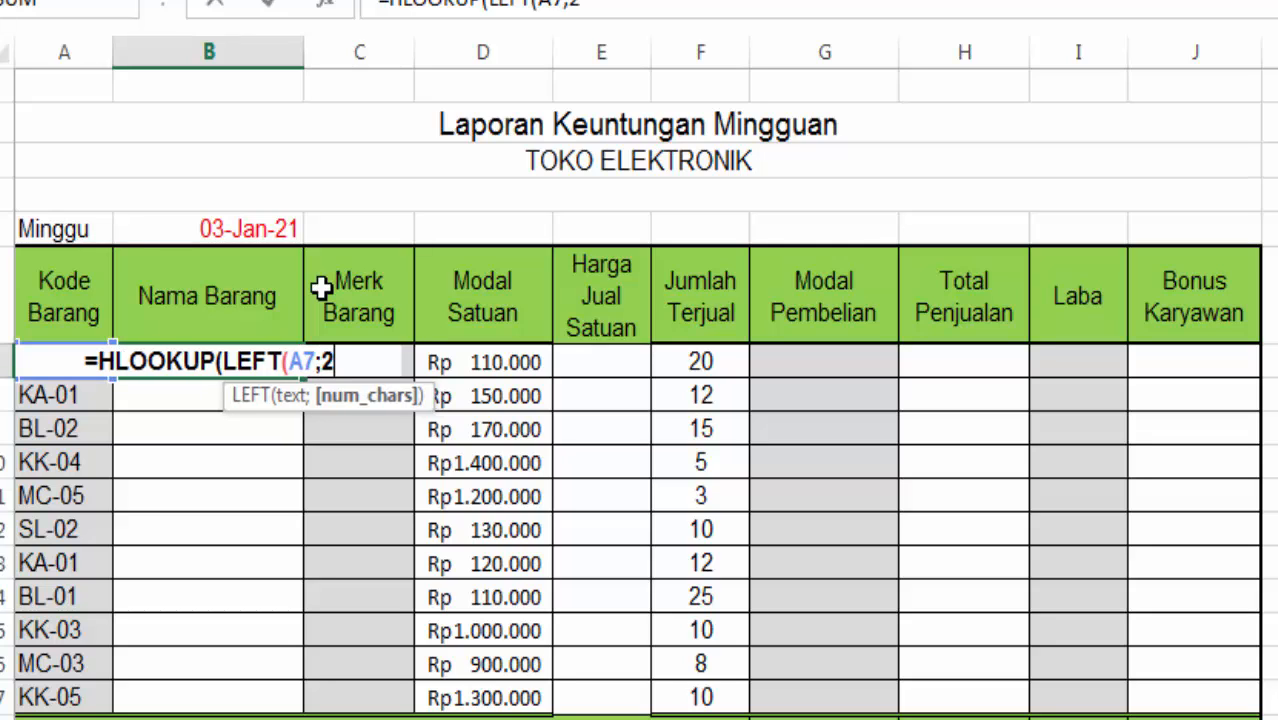
type(")")
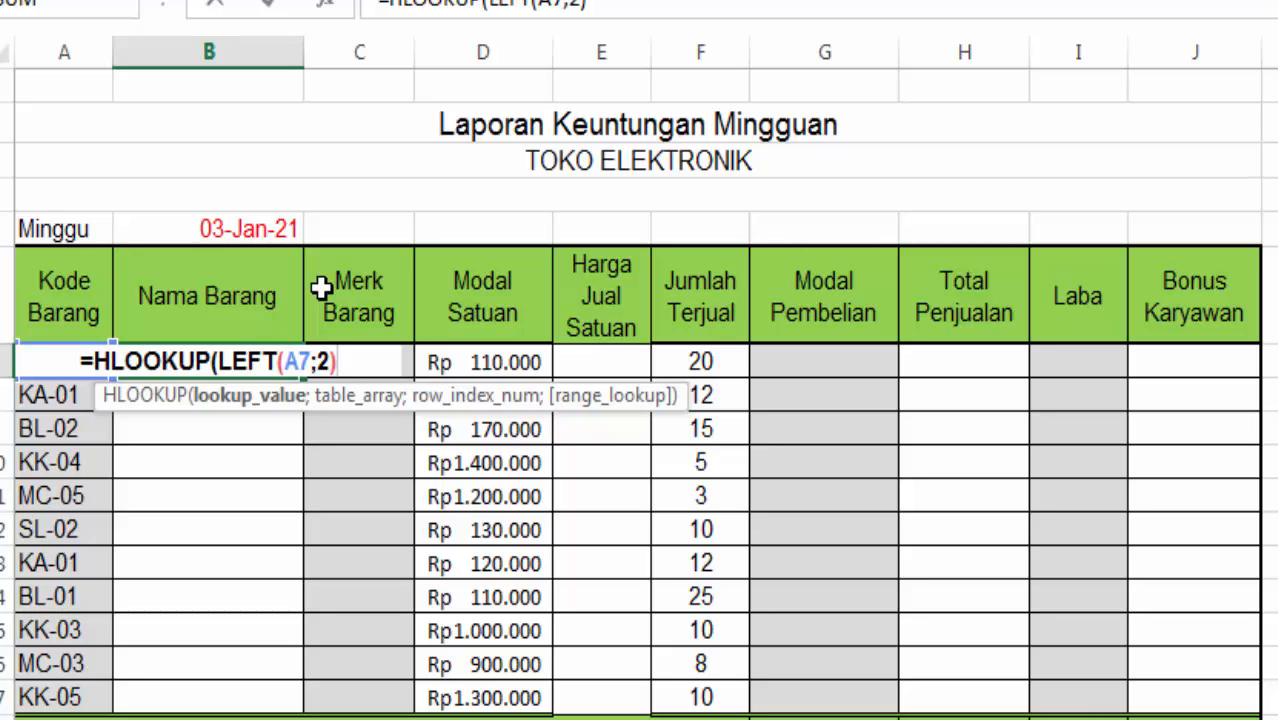
type(";")
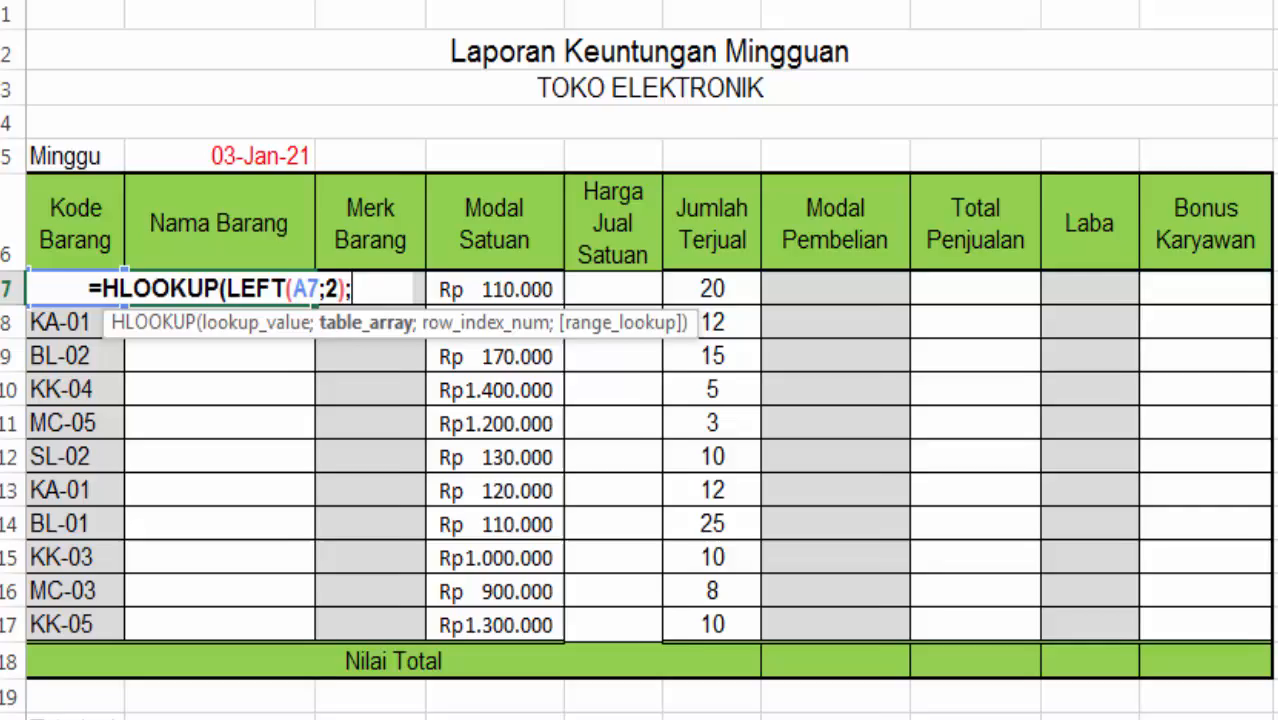
Complete B7's HLOOKUP formula with Tabel-1 as absolute table array $A$21:$B$26, index 2 and range lookup 0
left_click_drag(68, 619, 205, 611)
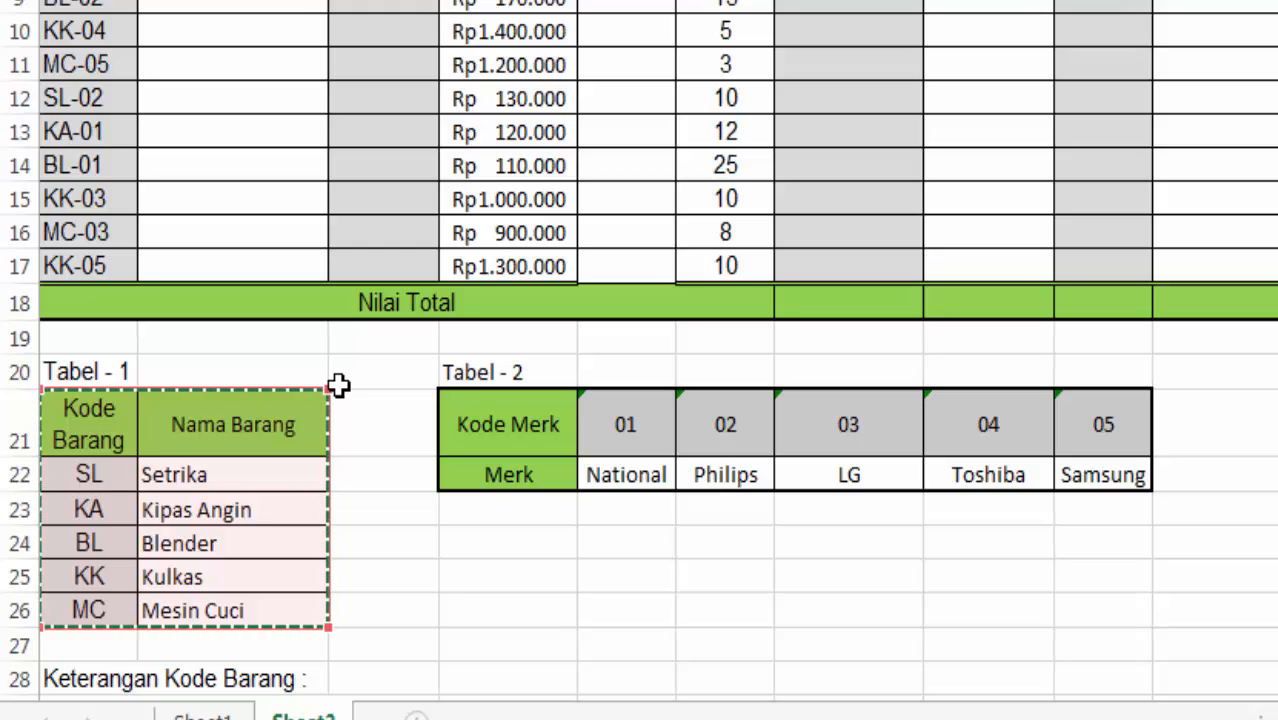
key("F4")
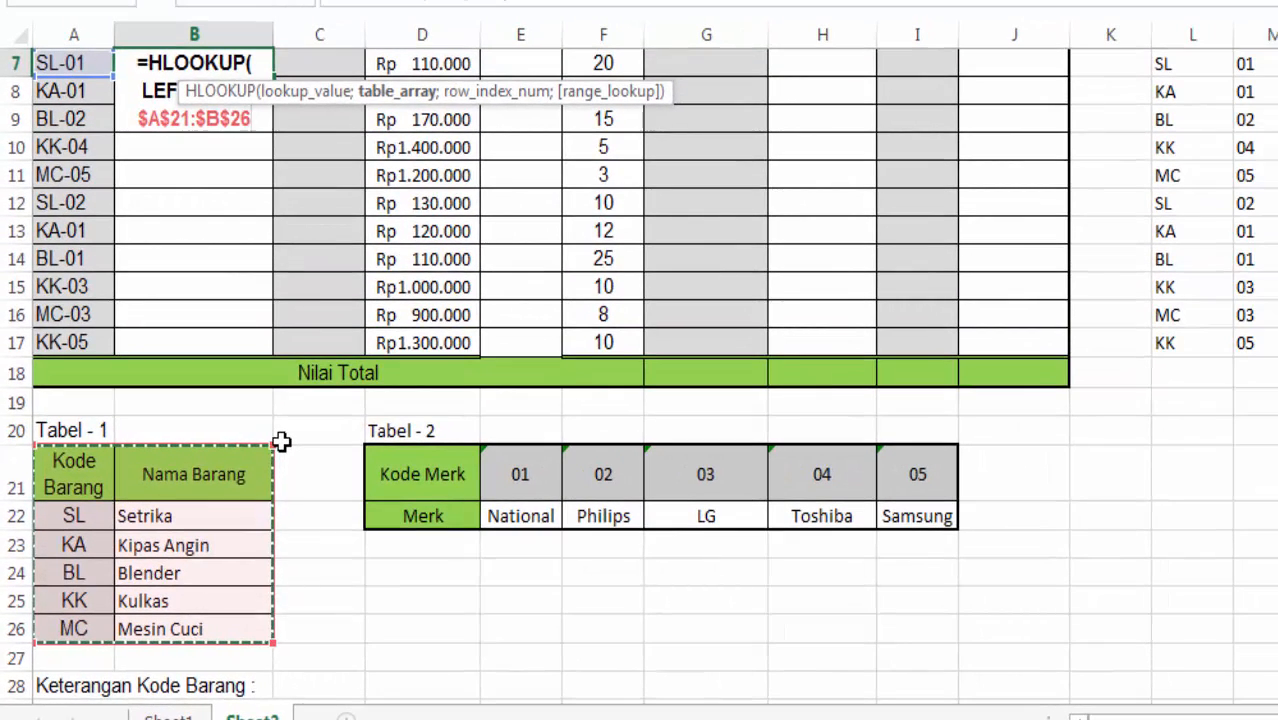
type(";")
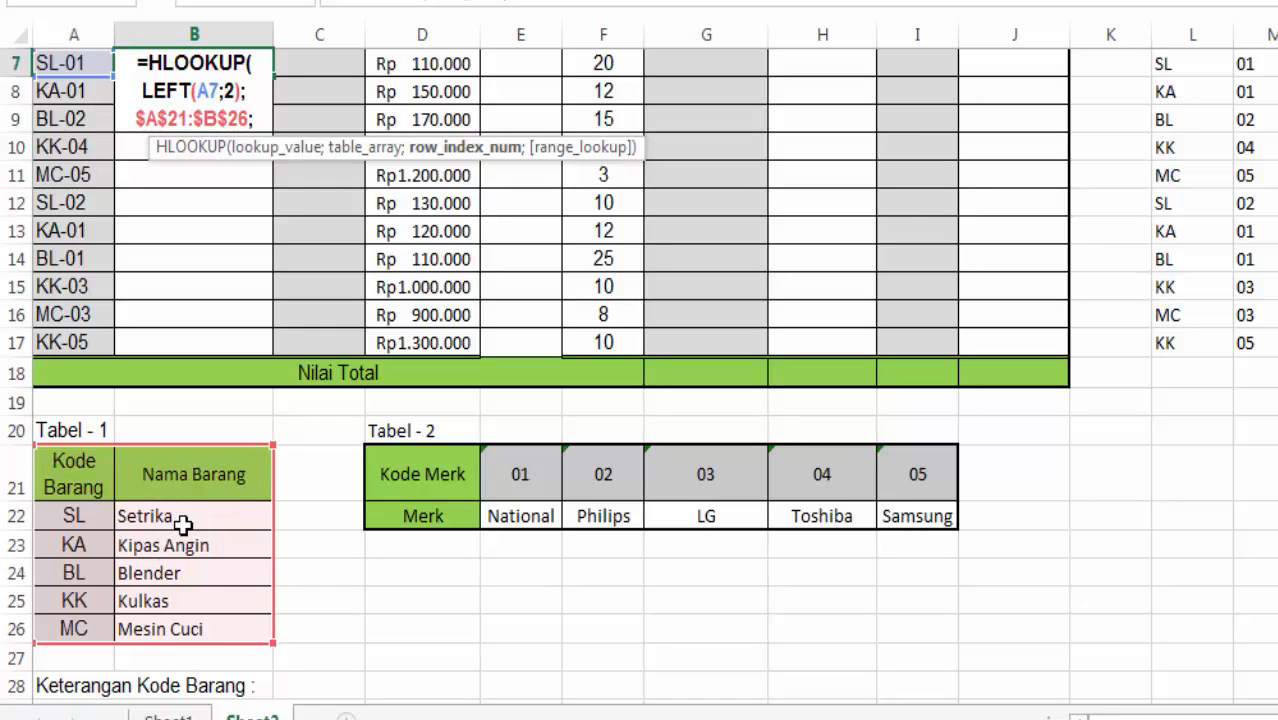
type("2;")
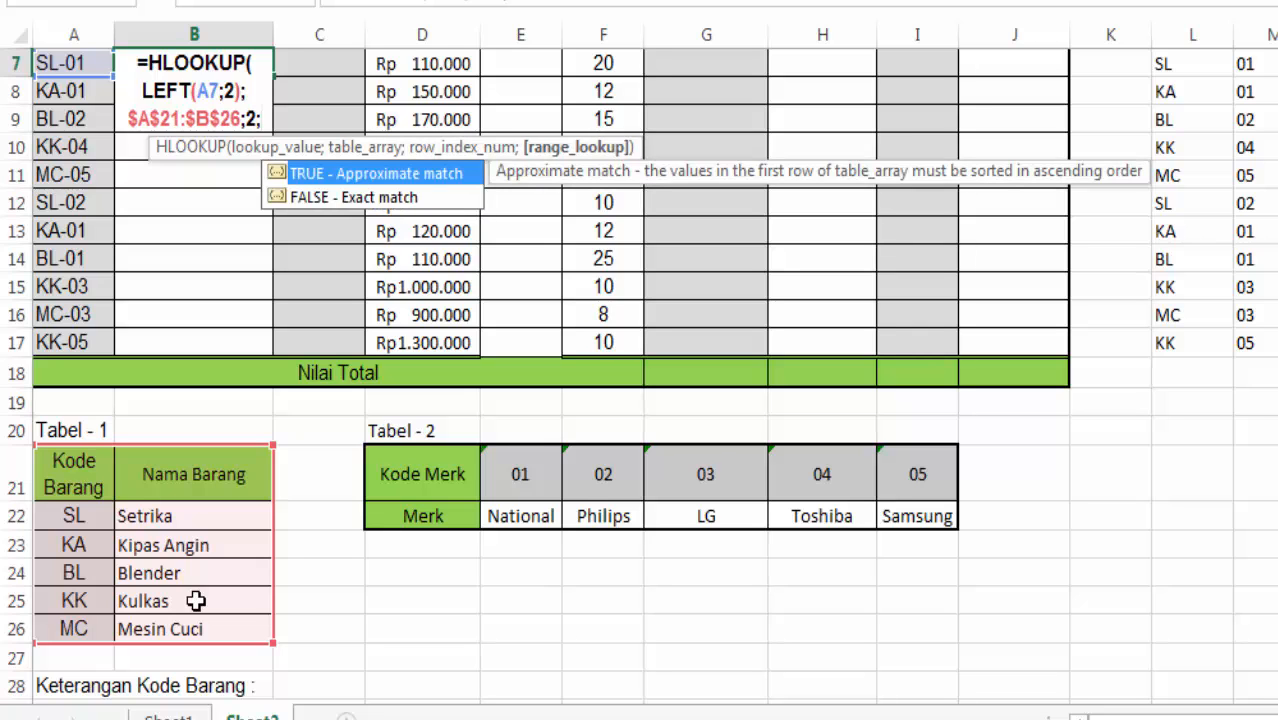
type("0")
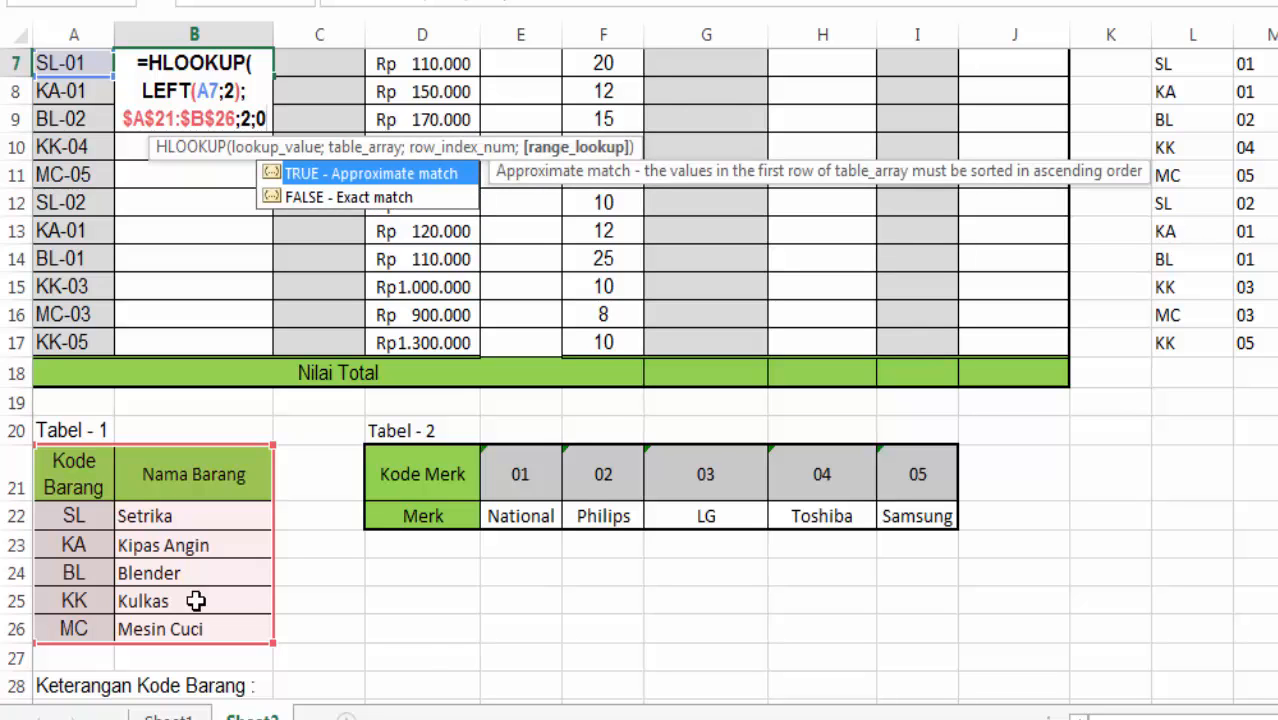
key("ctrl+Return")
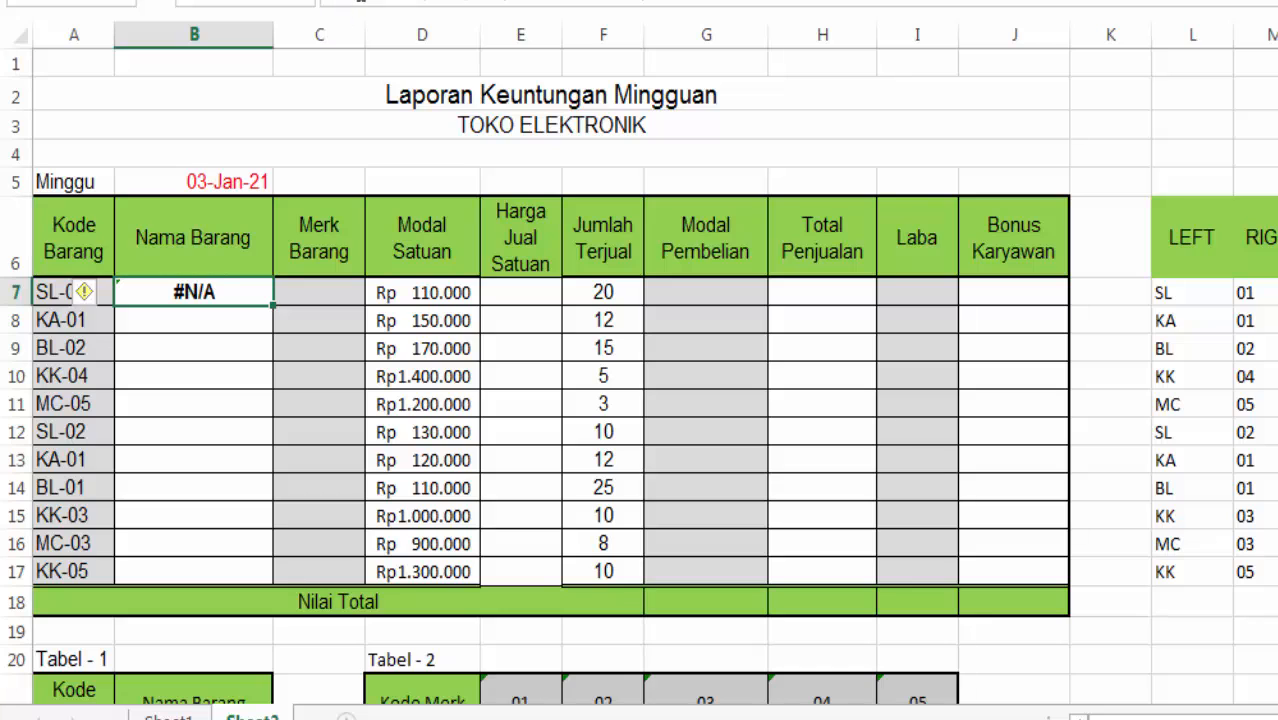
Change the function in B7's formula from HLOOKUP to VLOOKUP
left_click(355, 4)
key("BackSpace")
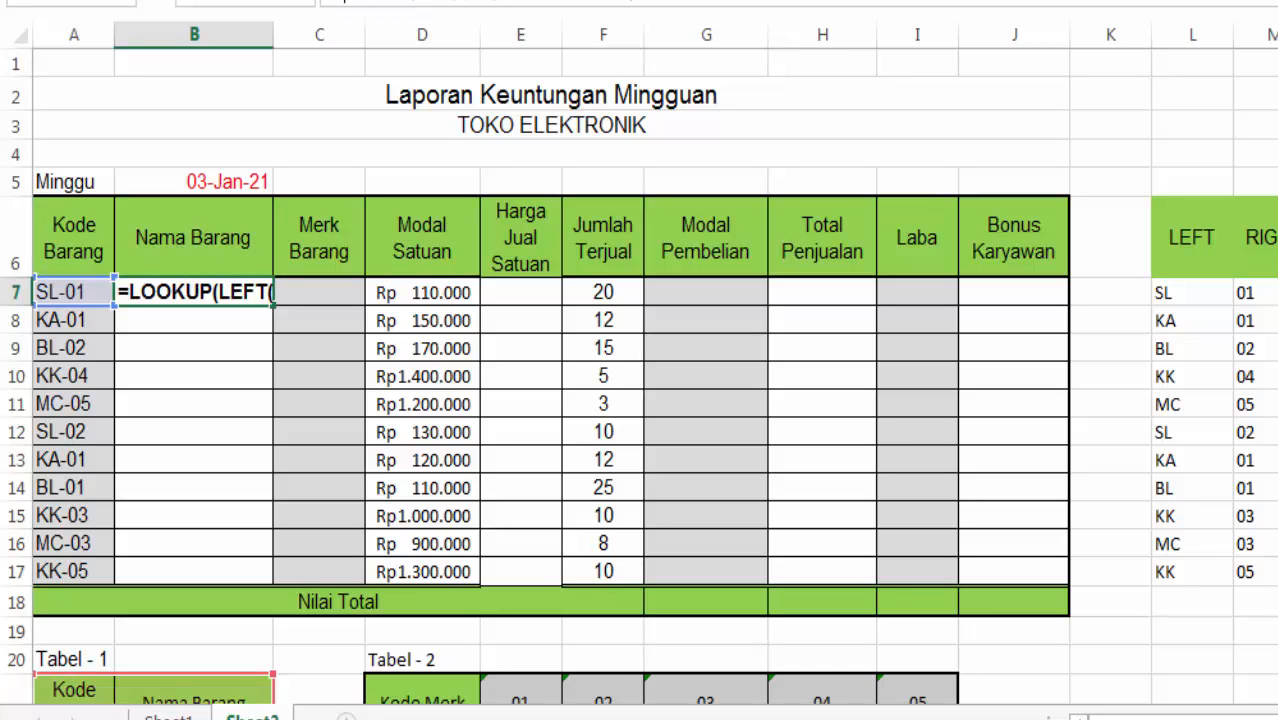
type("V")
key("BackSpace")
type("V")
key("Return")
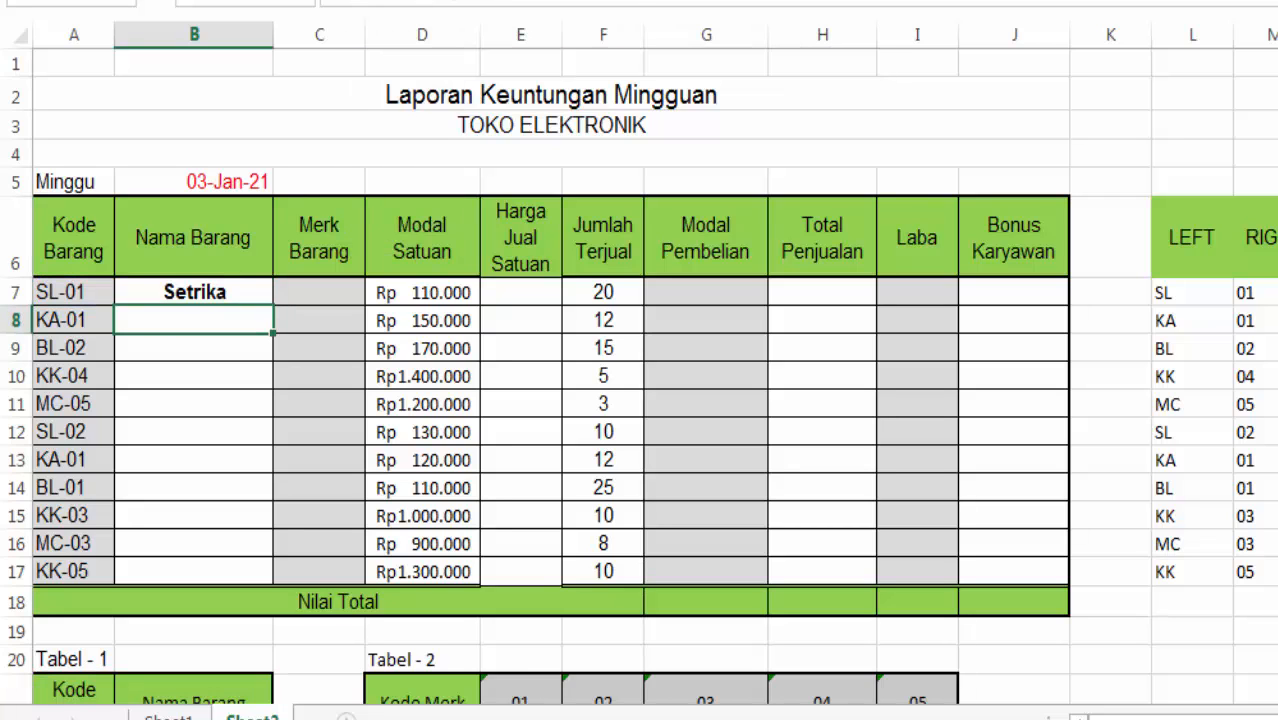
Fill B7's VLOOKUP formula down the Nama Barang column to row 17
left_click(220, 294)
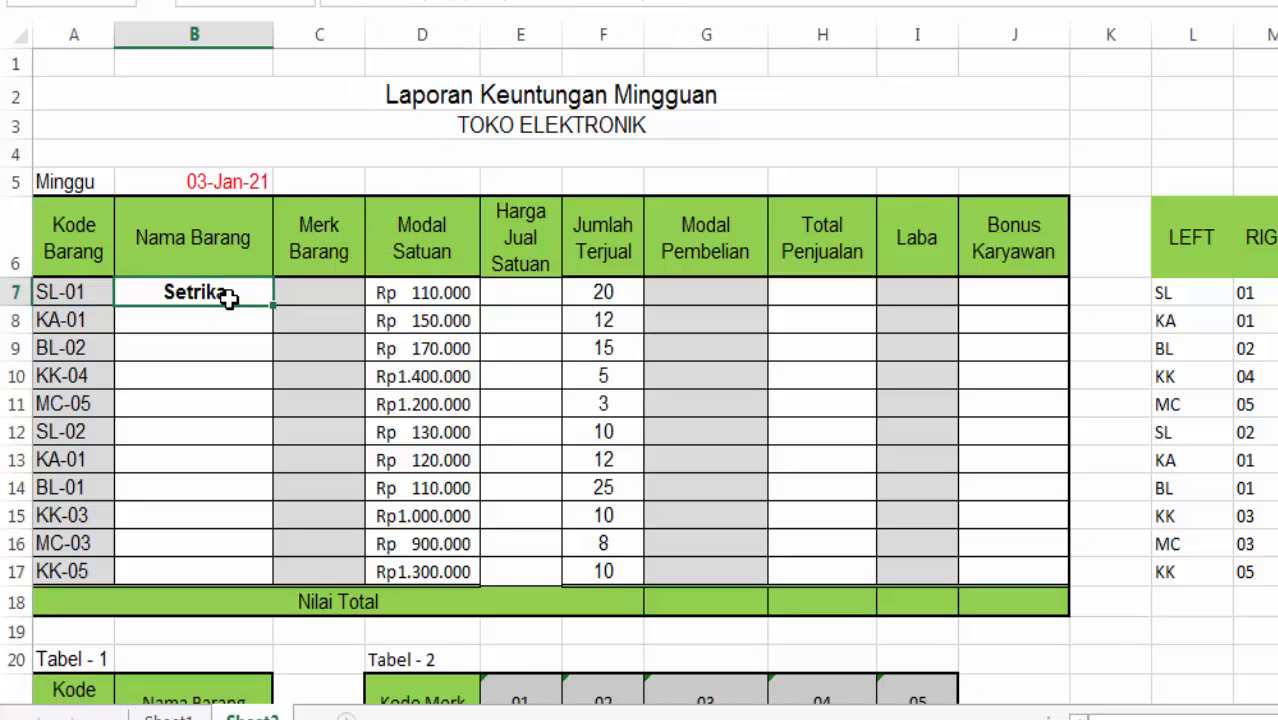
scroll(291, 446, "down", 2)
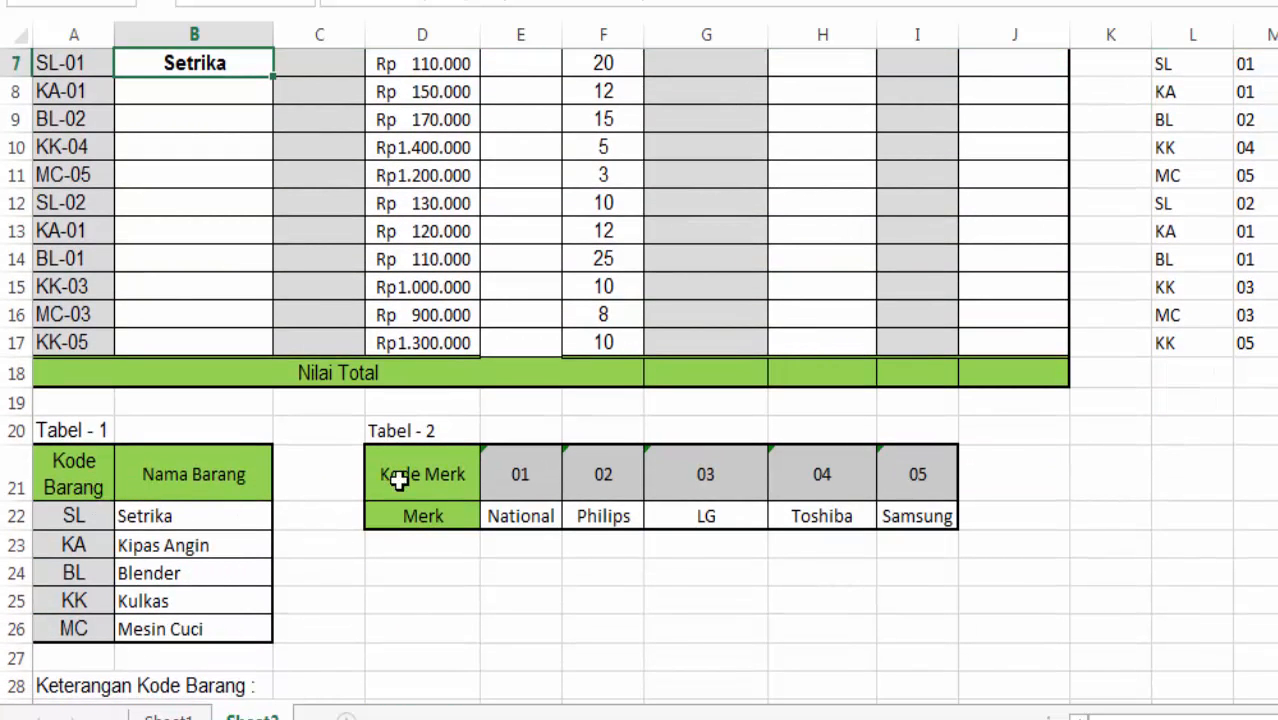
scroll(421, 460, "up", 2)
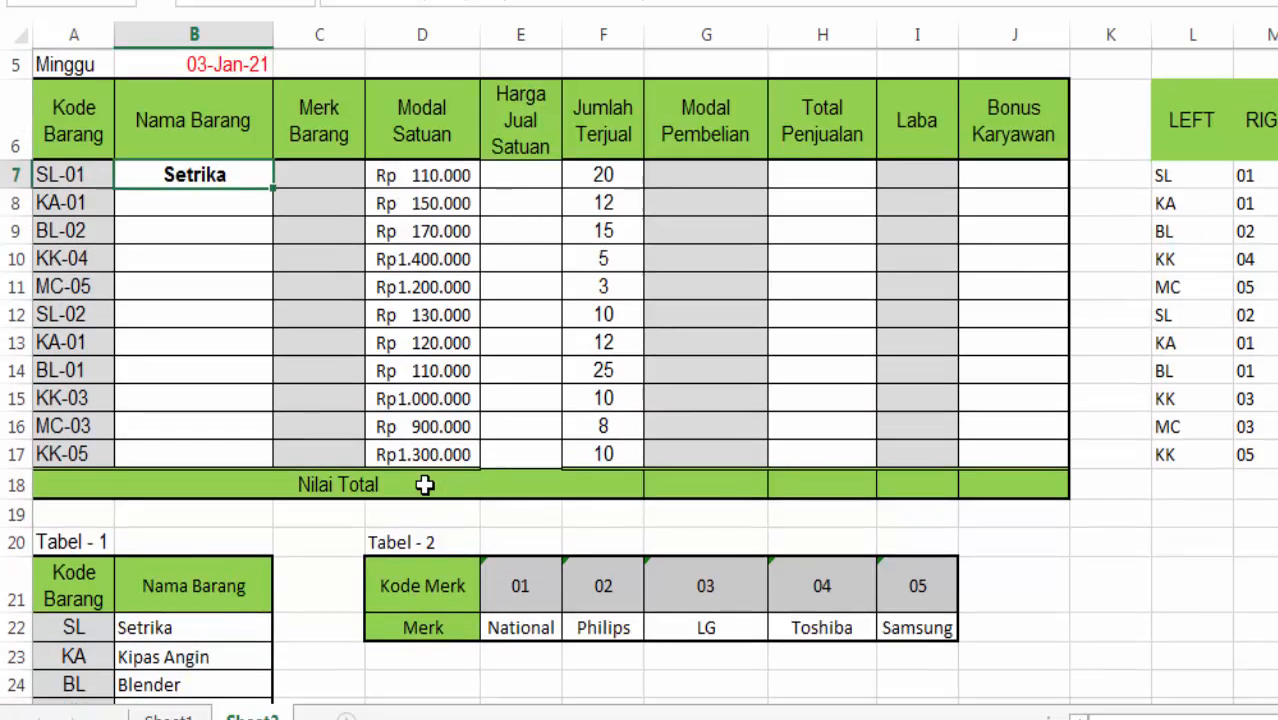
left_click_drag(272, 306, 248, 577)
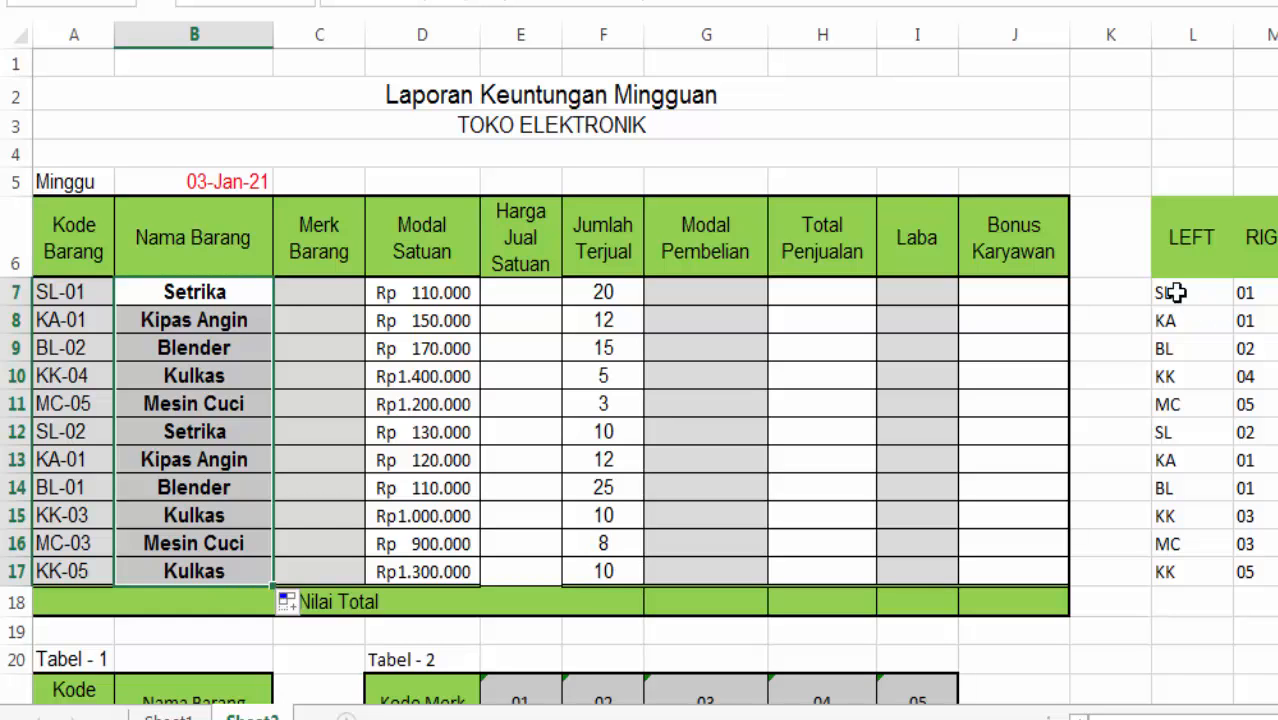
Start an HLOOKUP formula in the first Merk Barang cell, C7, with RIGHT(A7;2) as the lookup value
left_click(333, 299)
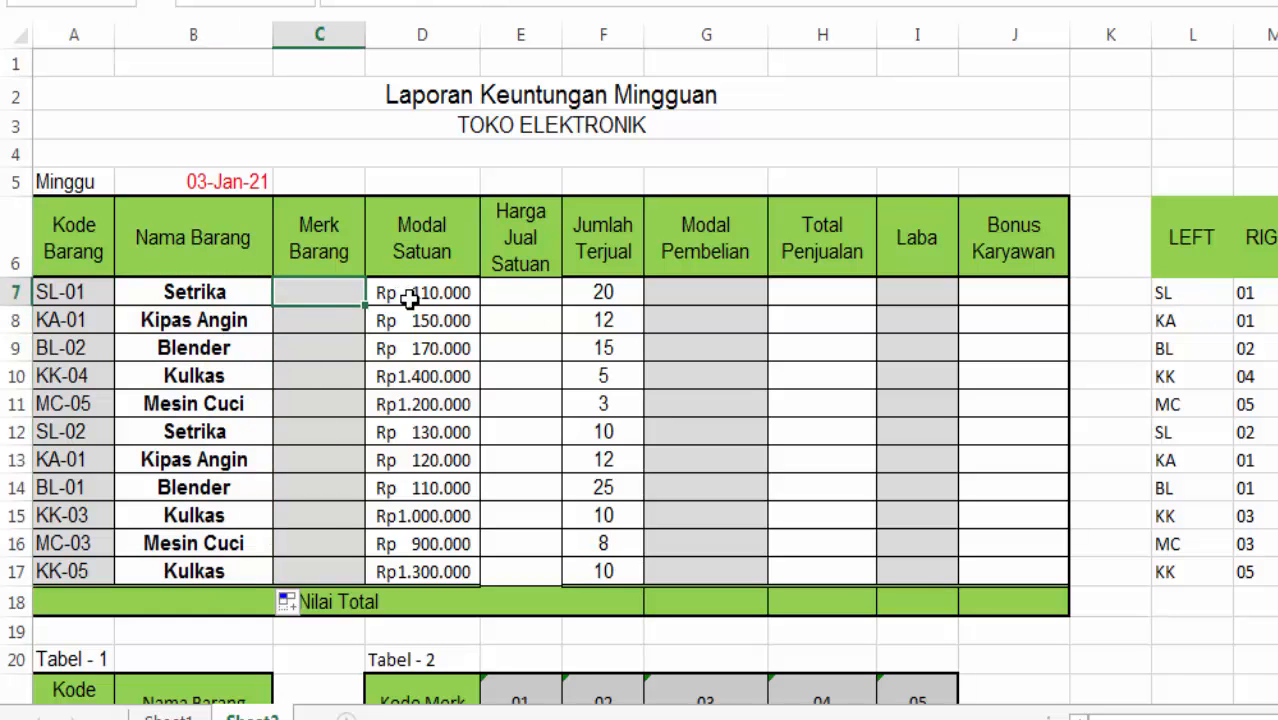
scroll(565, 558, "down", 1)
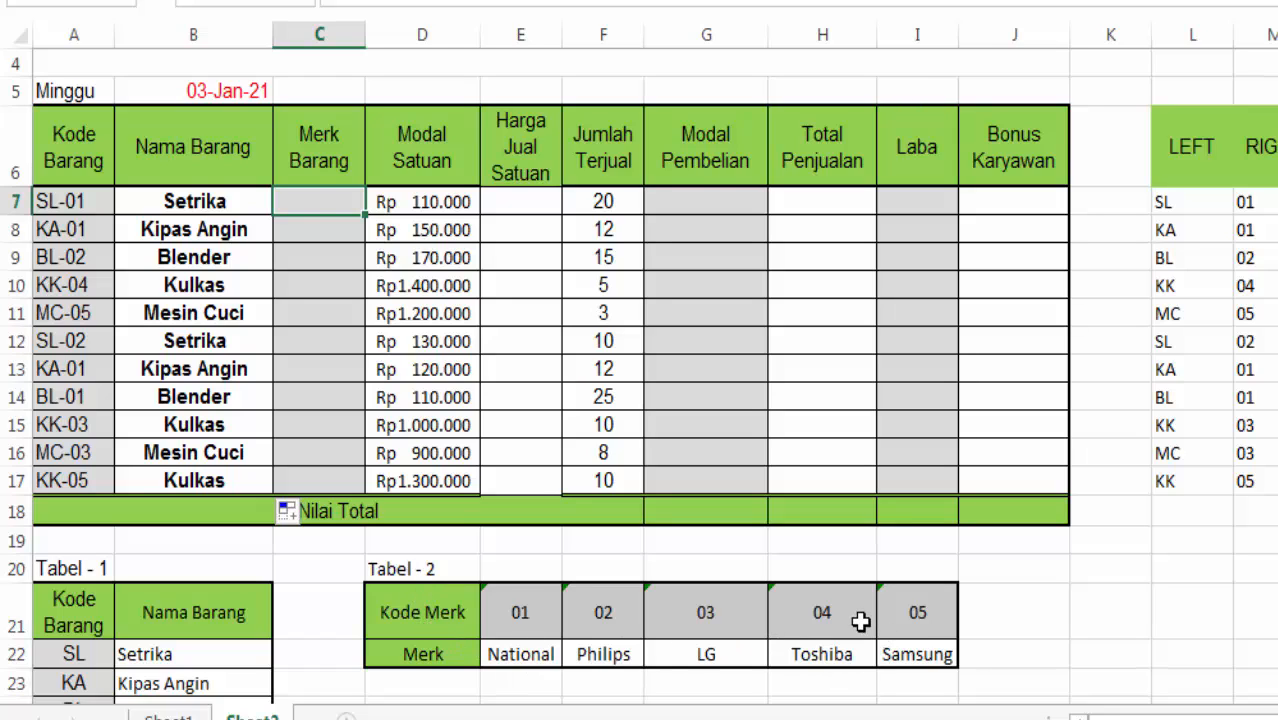
type("=H")
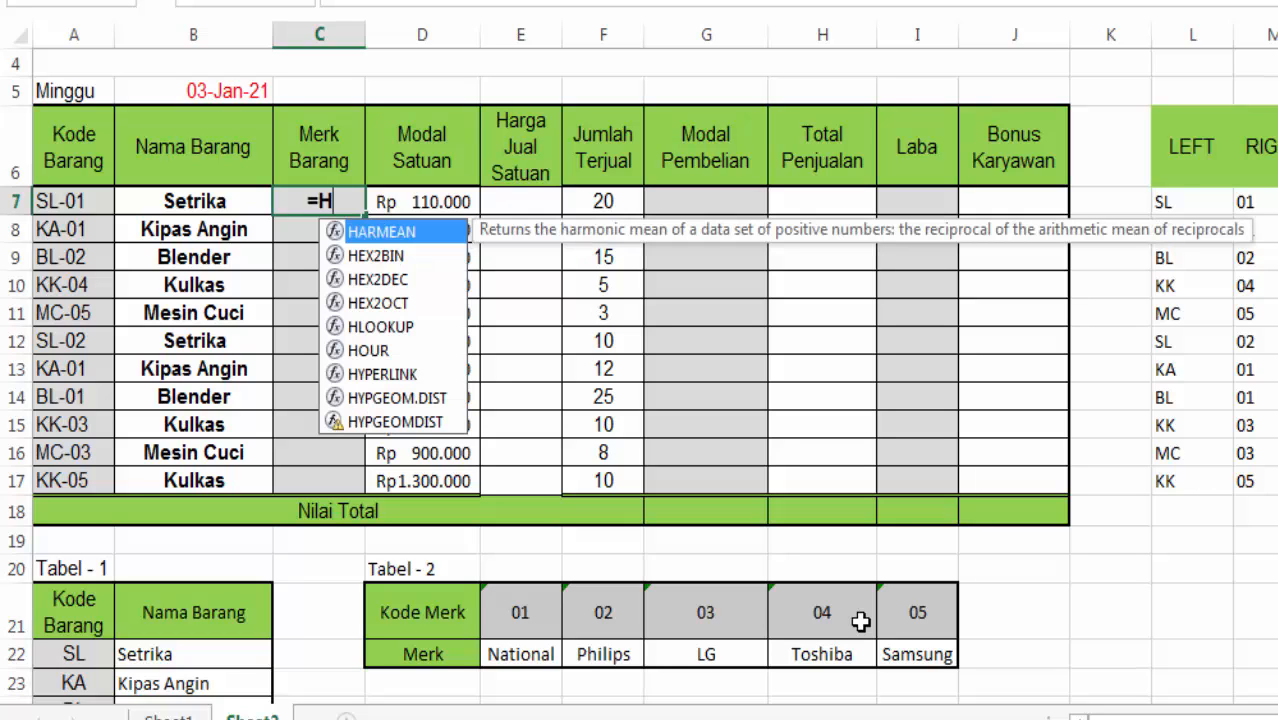
type("L")
key("Tab")
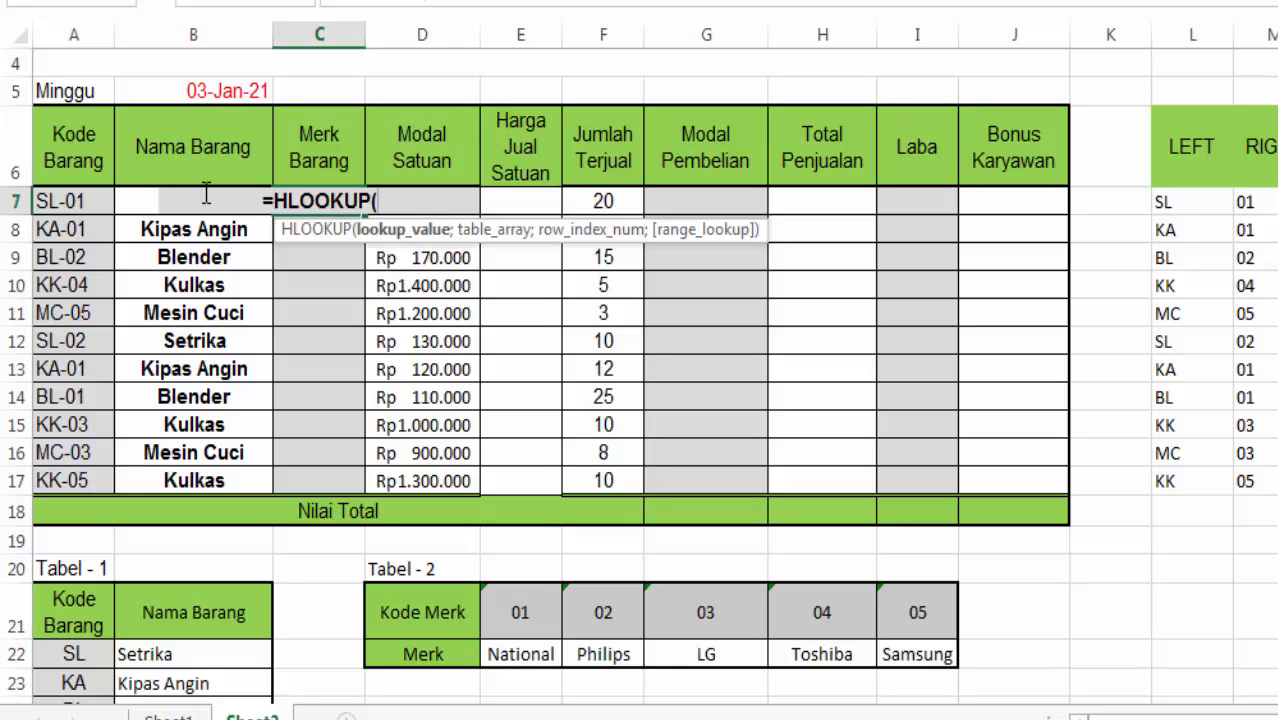
type("RIGH")
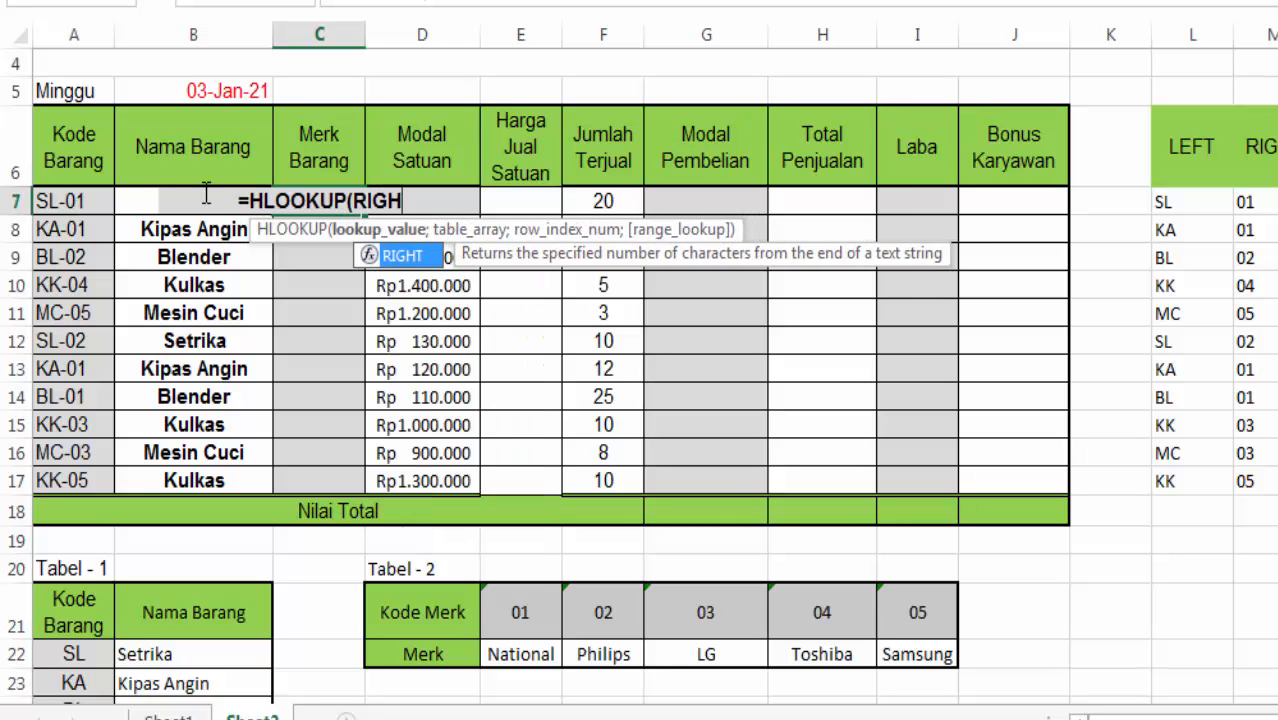
key("Tab")
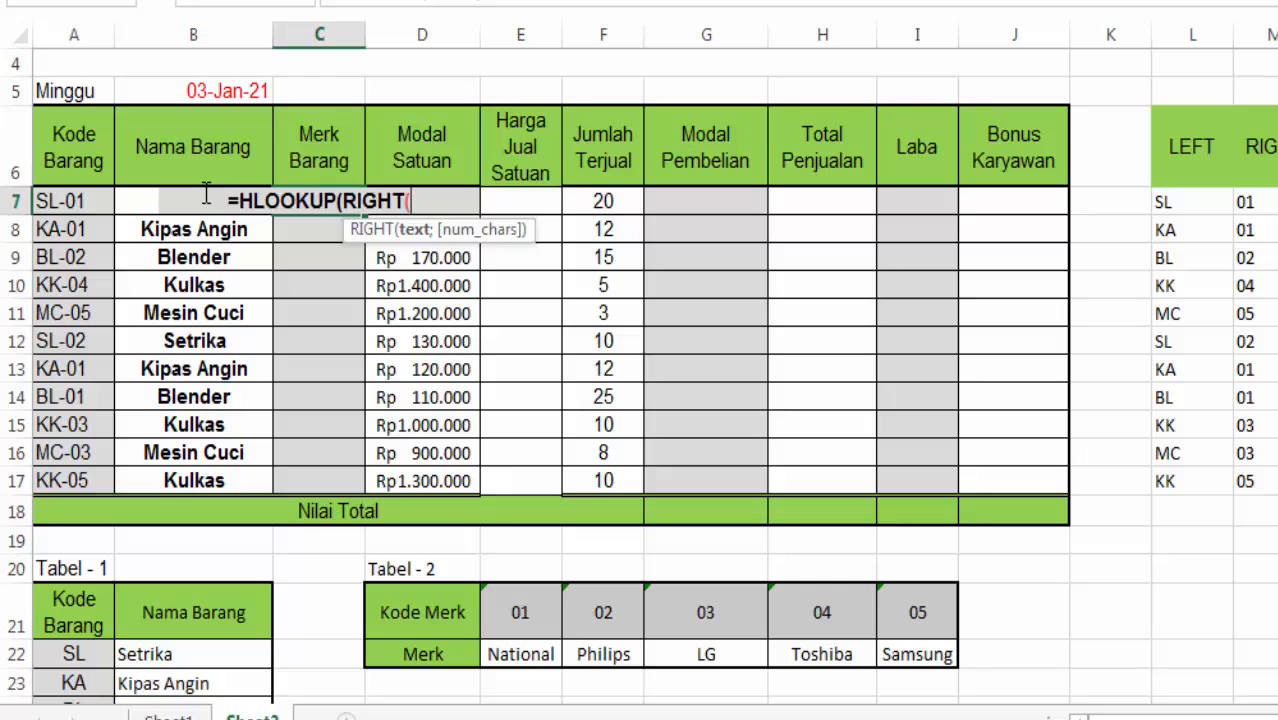
left_click(63, 200)
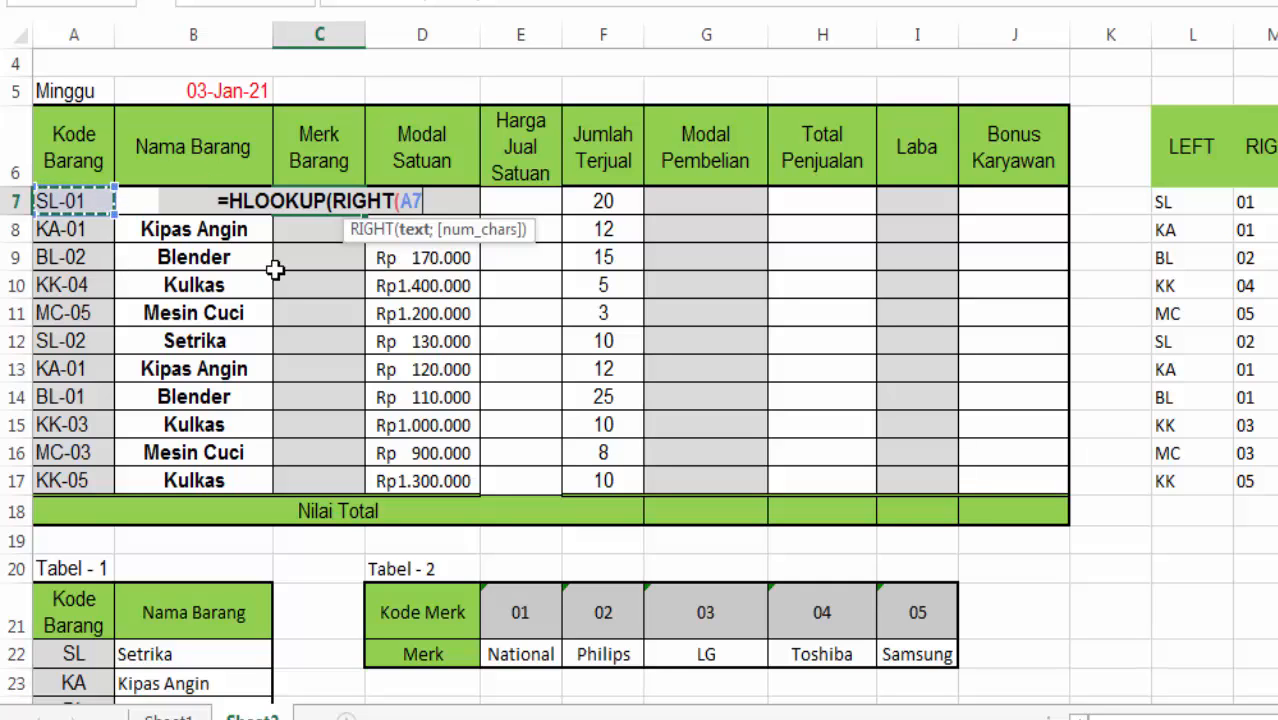
type(";2")
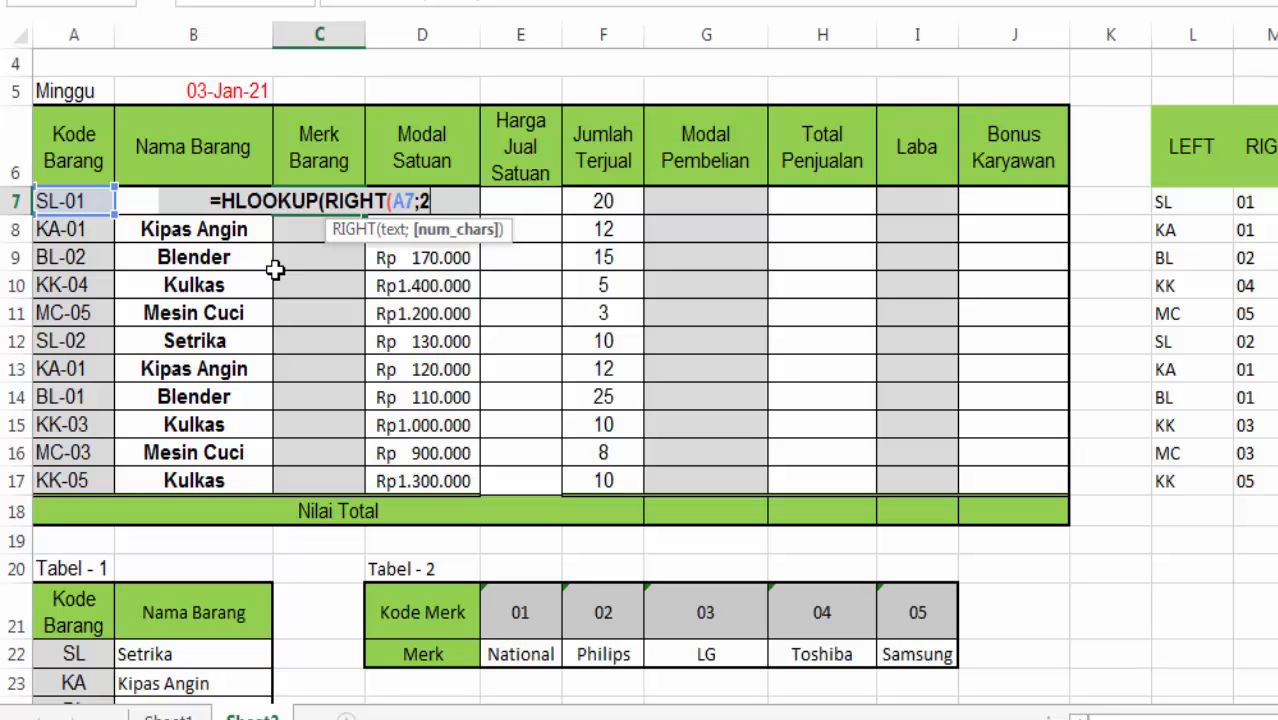
type(");")
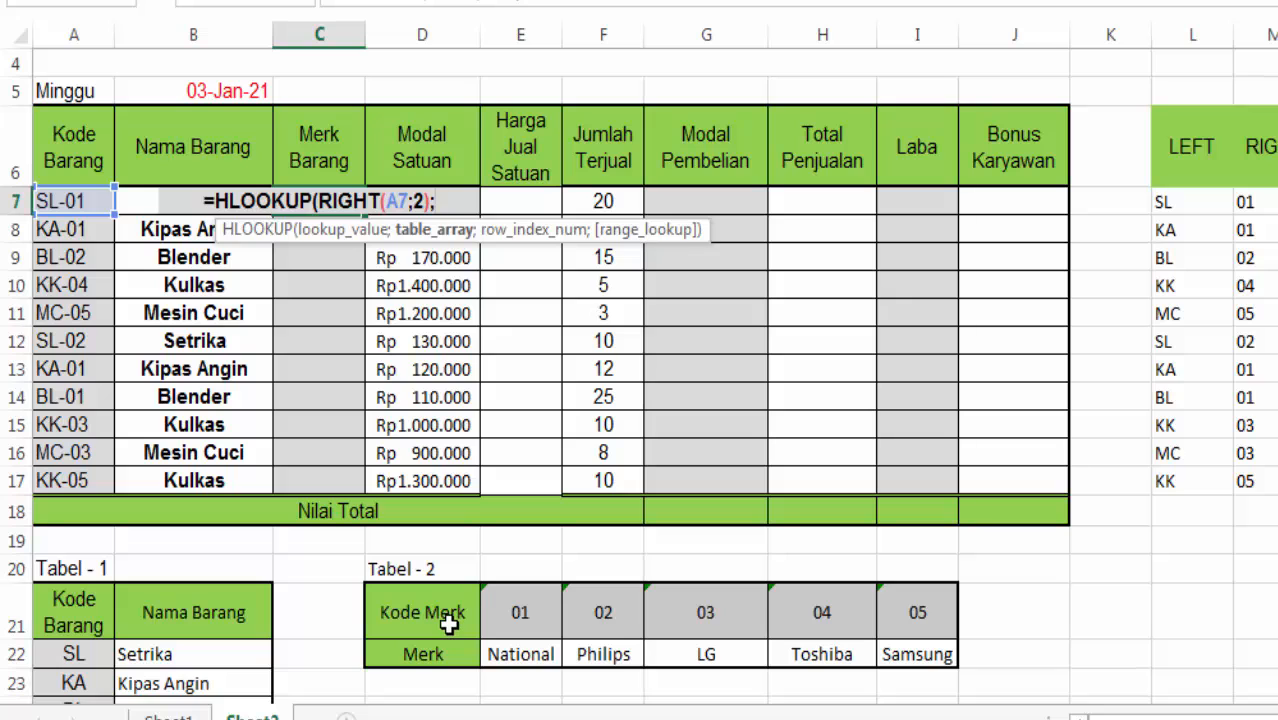
Complete C7's HLOOKUP with Tabel-2 as absolute table array $D$21:$I$22, row index 2 and range lookup 0, and fill it down to row 17
left_click_drag(444, 617, 912, 648)
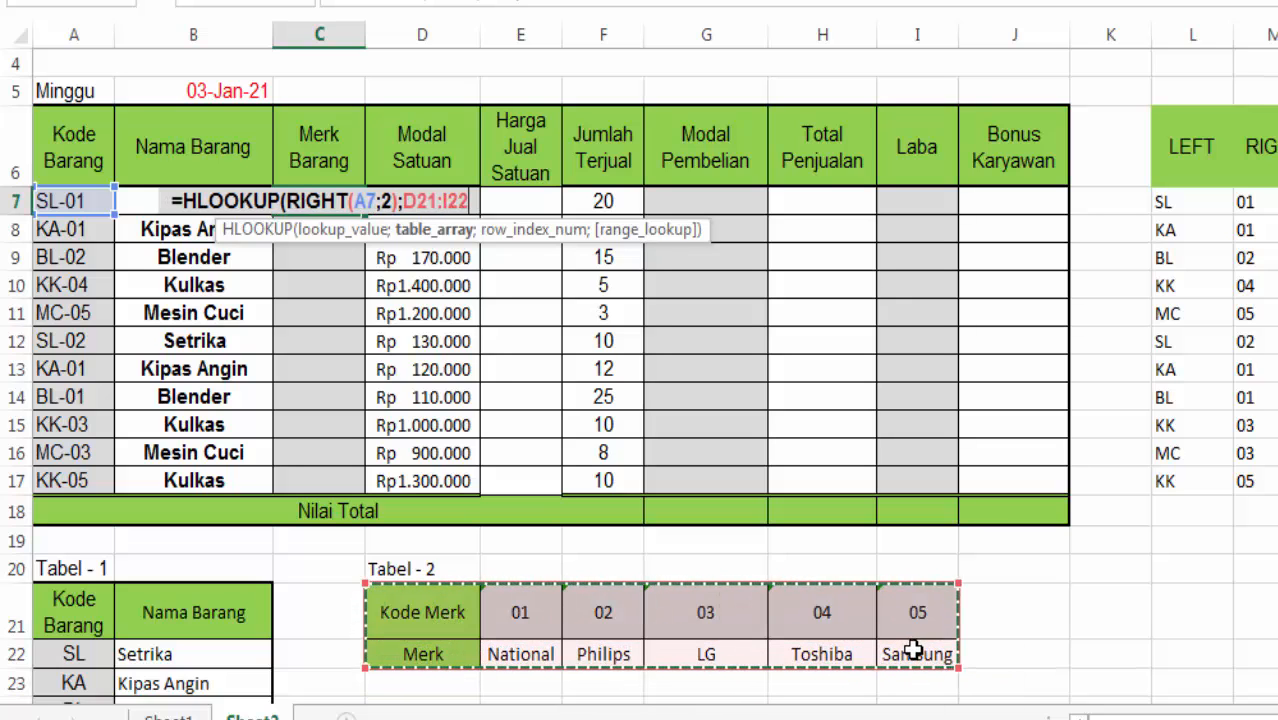
key("F4")
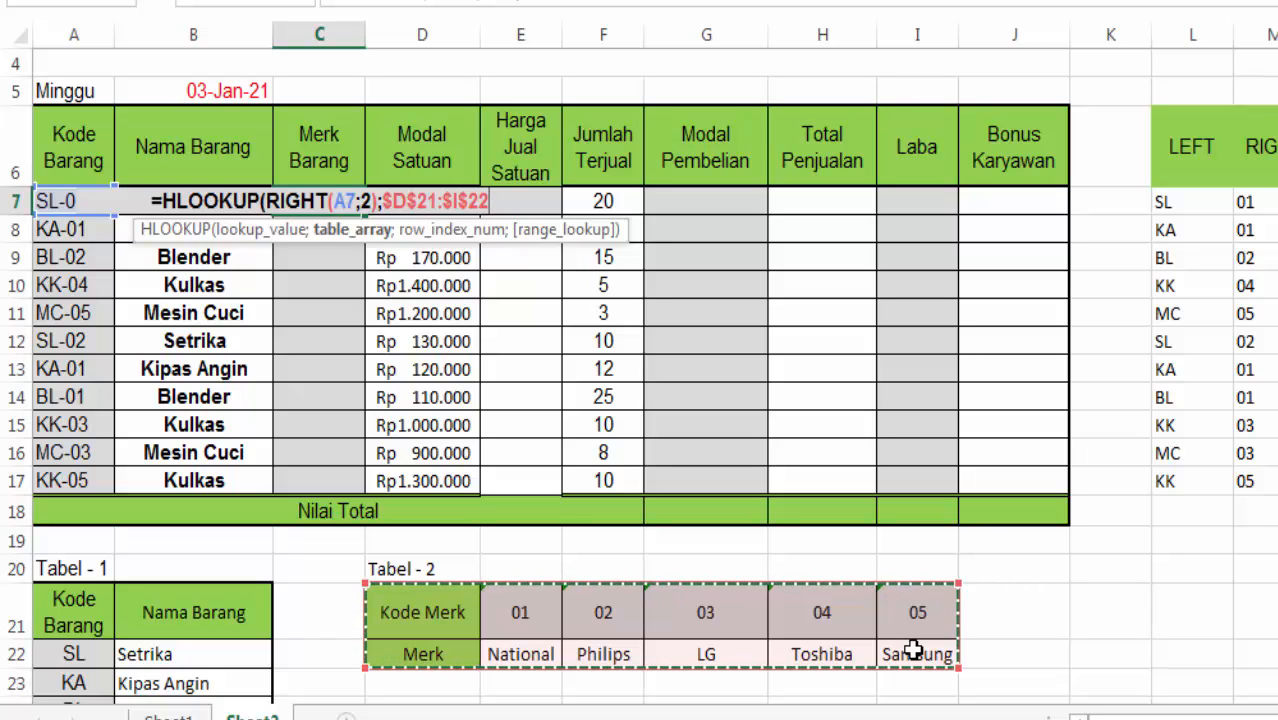
type(";")
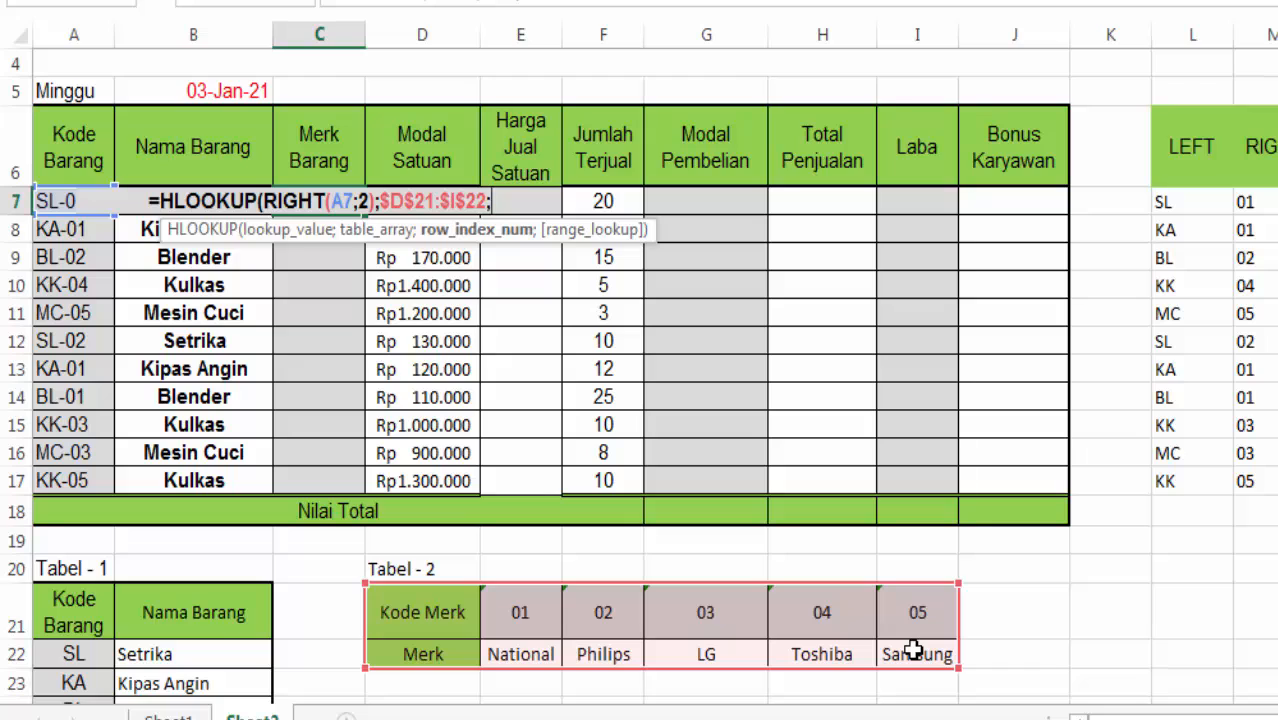
type("2")
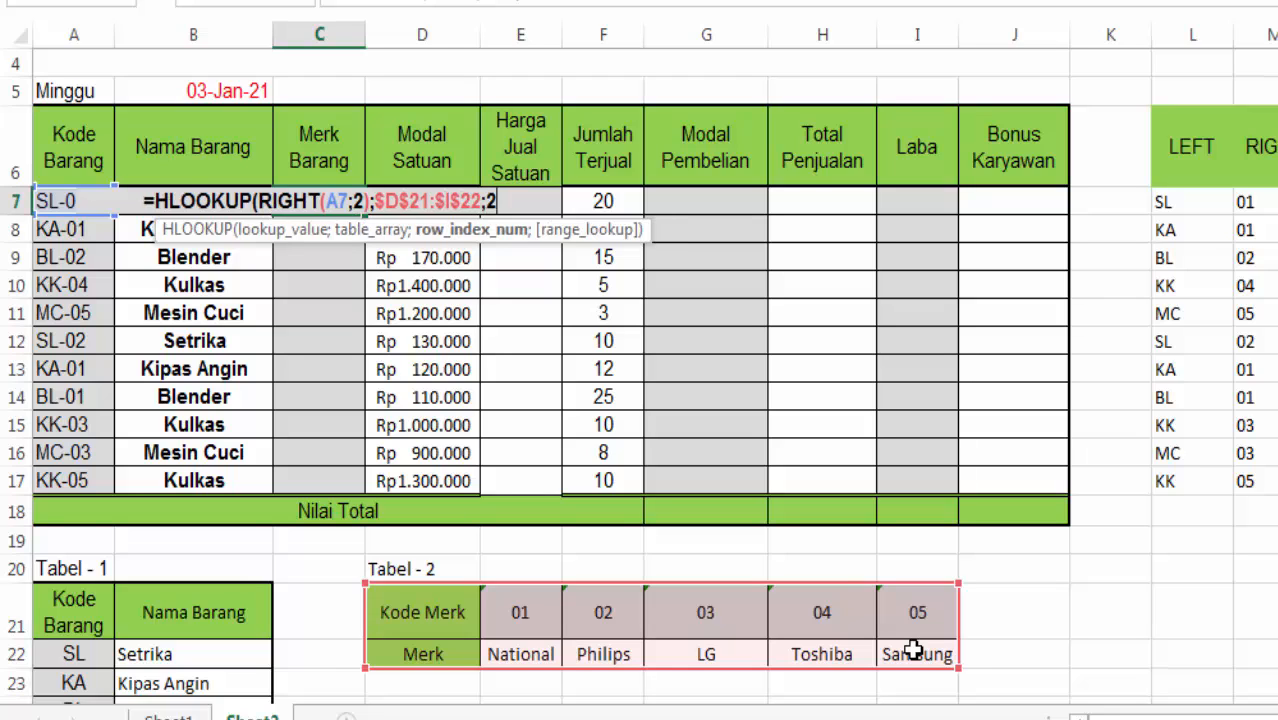
type(";")
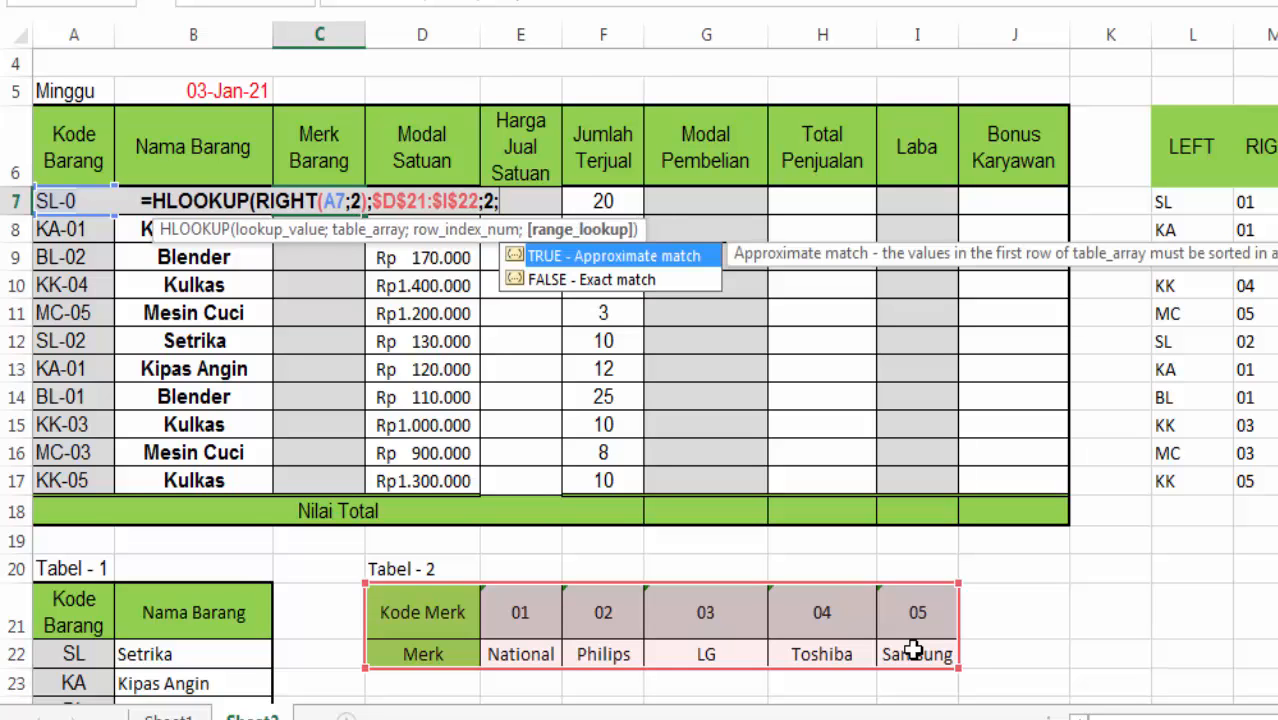
type("0")
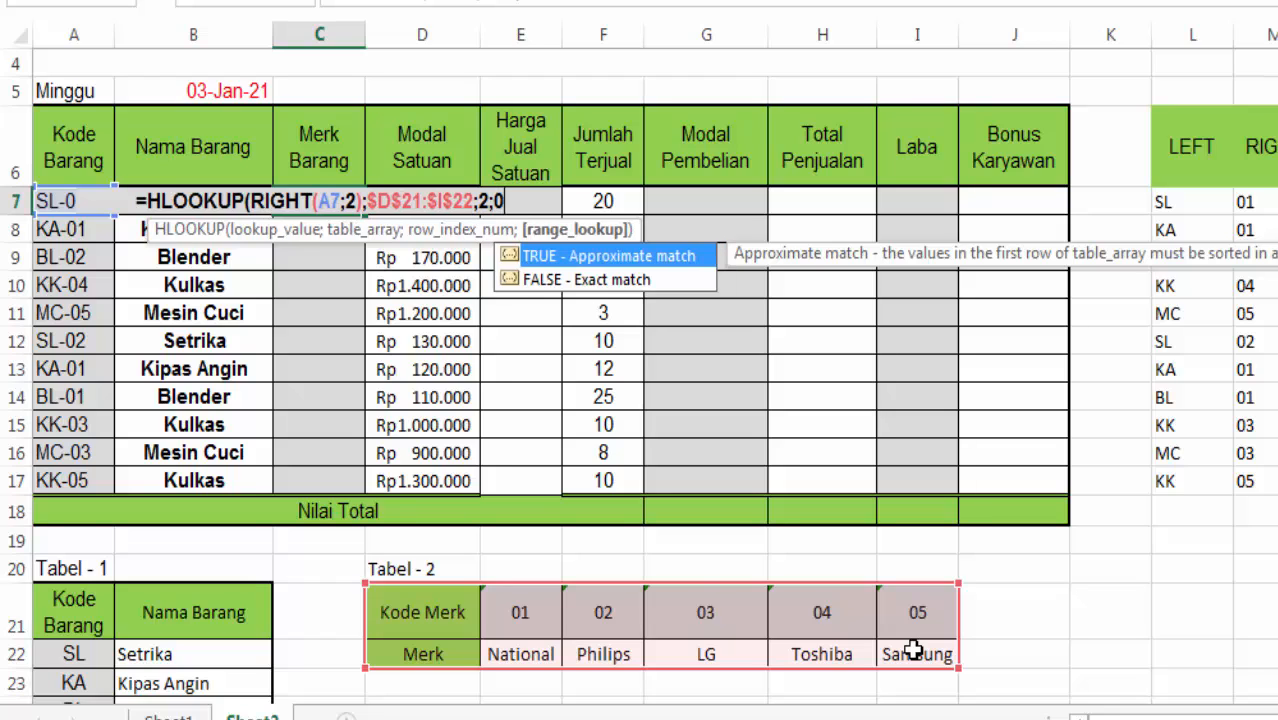
key("ctrl+Return")
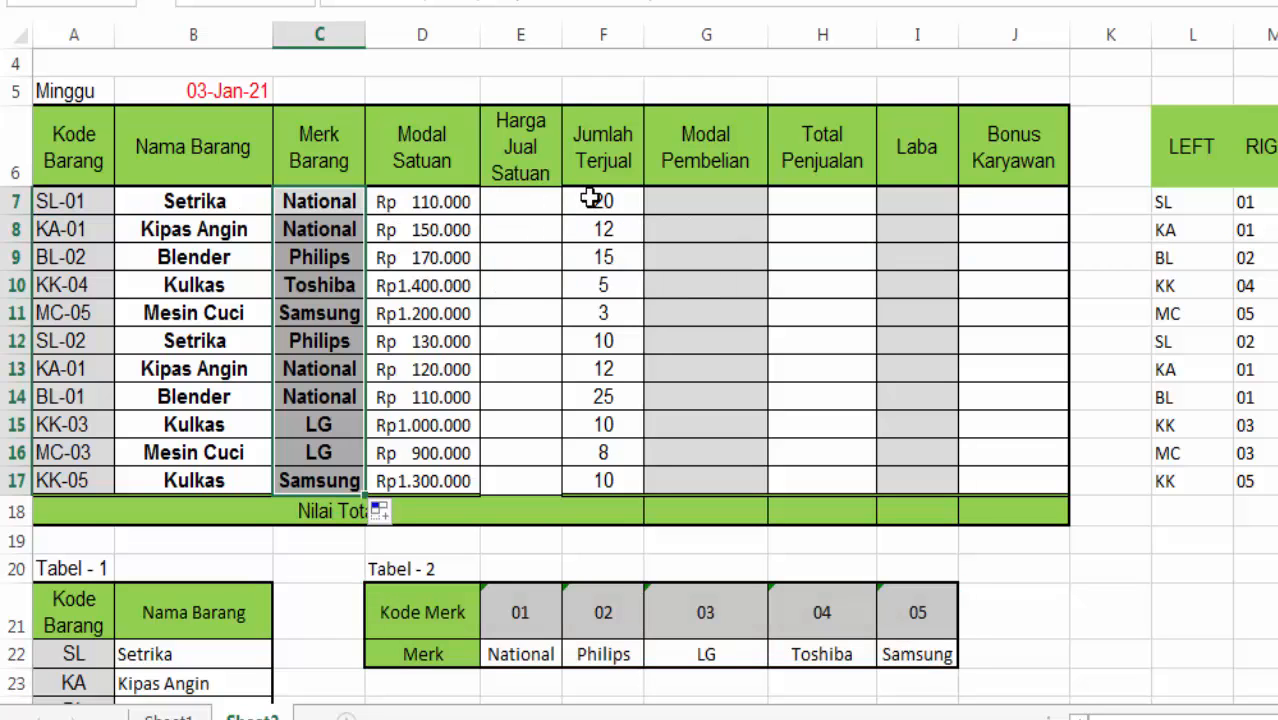
Enter =D7+(25%*D7) in the first Harga Jual Satuan cell, E7, and fill it down the widened column to row 17
scroll(565, 257, "down", 4)
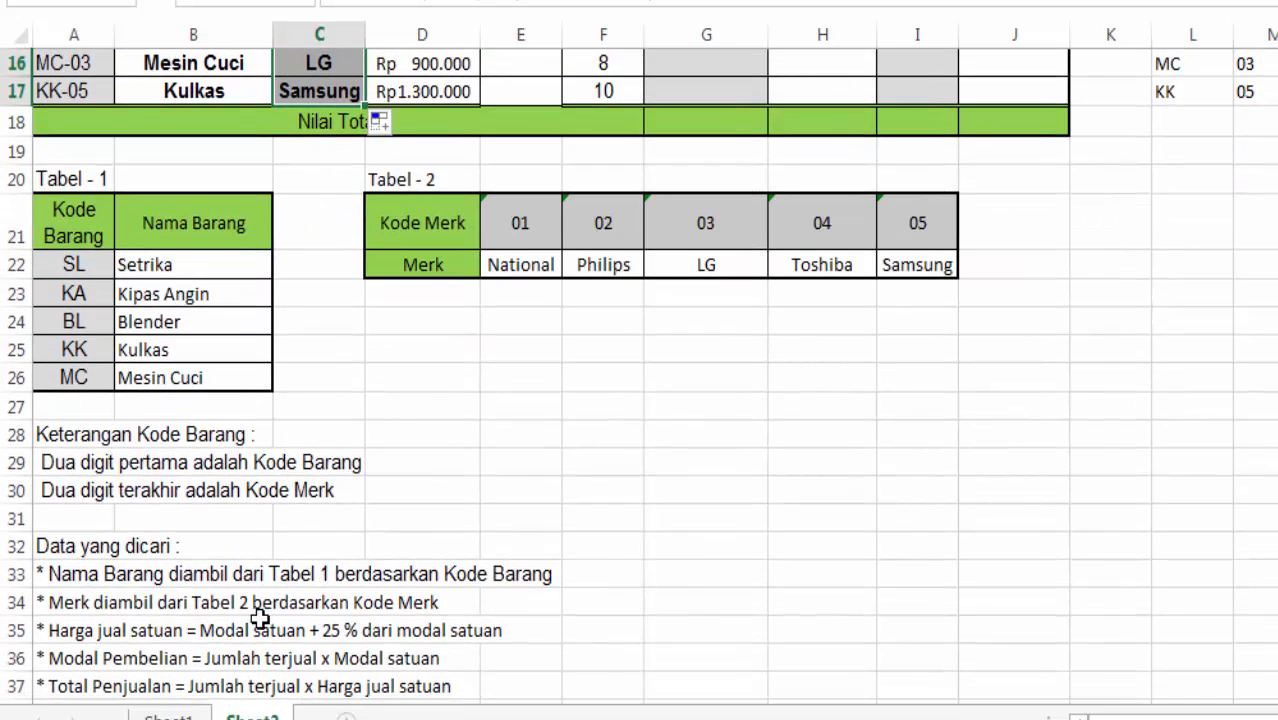
scroll(300, 580, "down", 2)
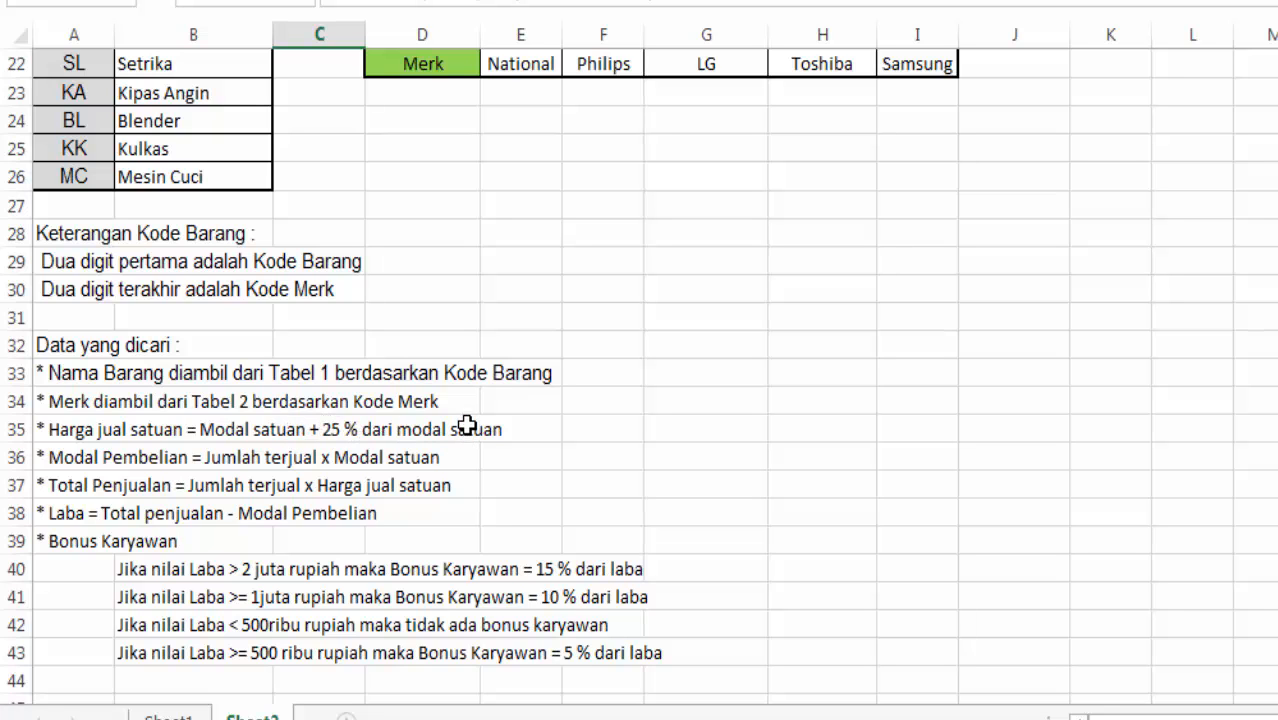
scroll(467, 425, "up", 7)
left_click(529, 291)
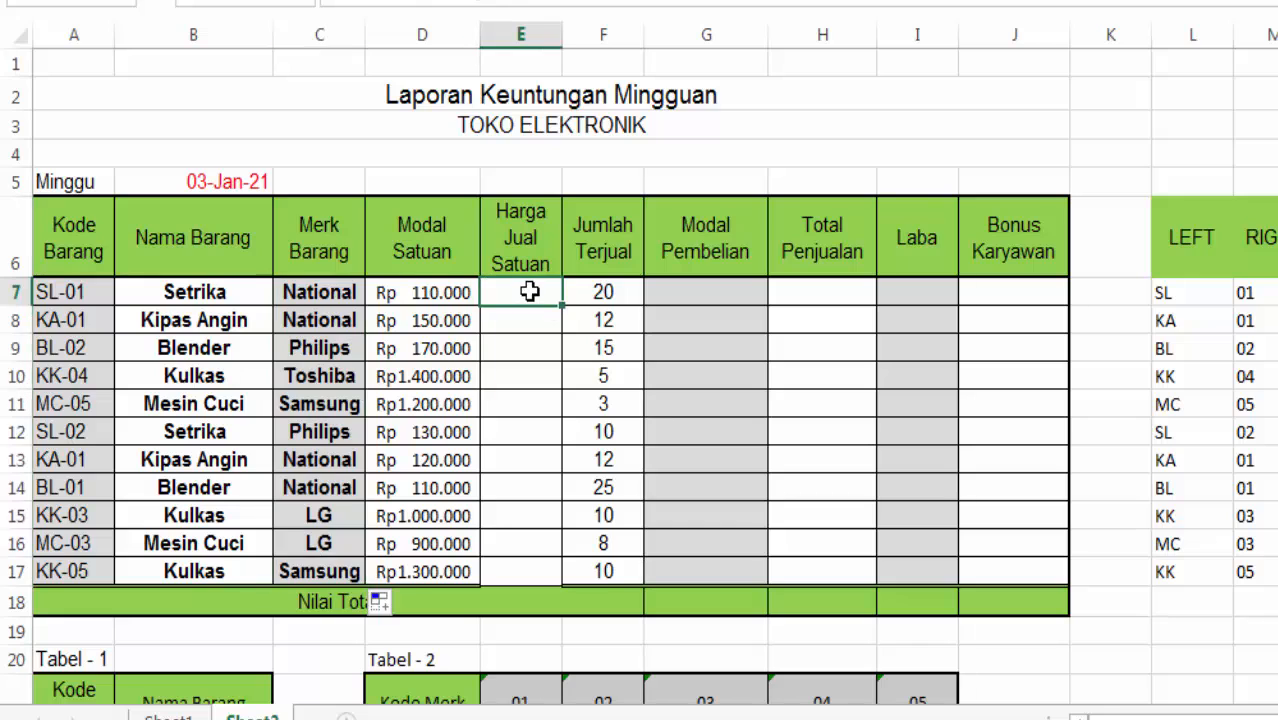
type("=")
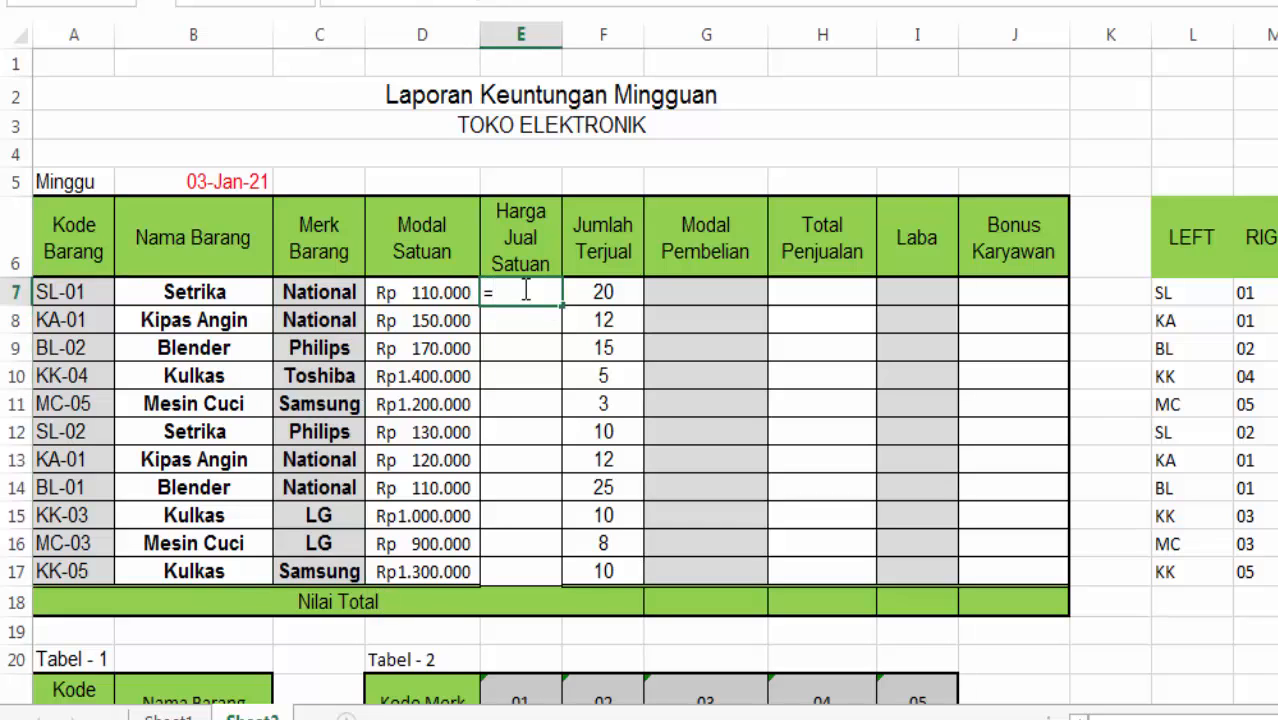
left_click(414, 291)
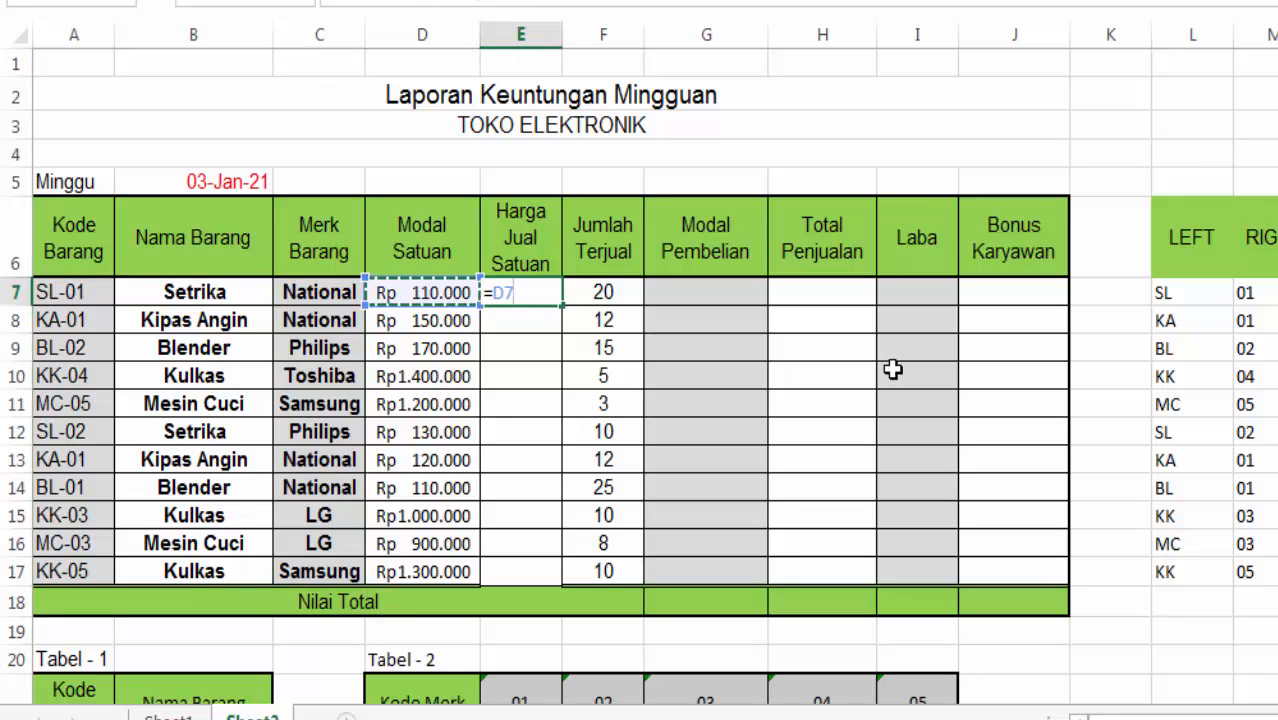
type("=D7+")
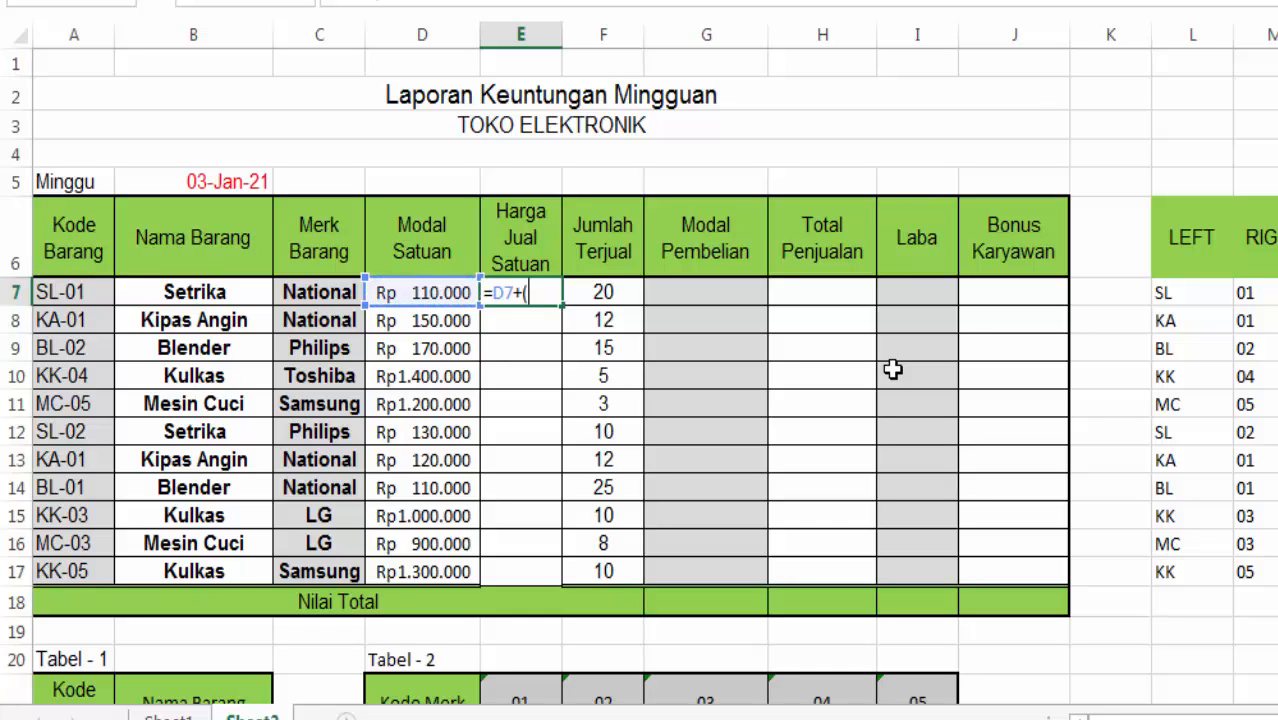
type("(25%*")
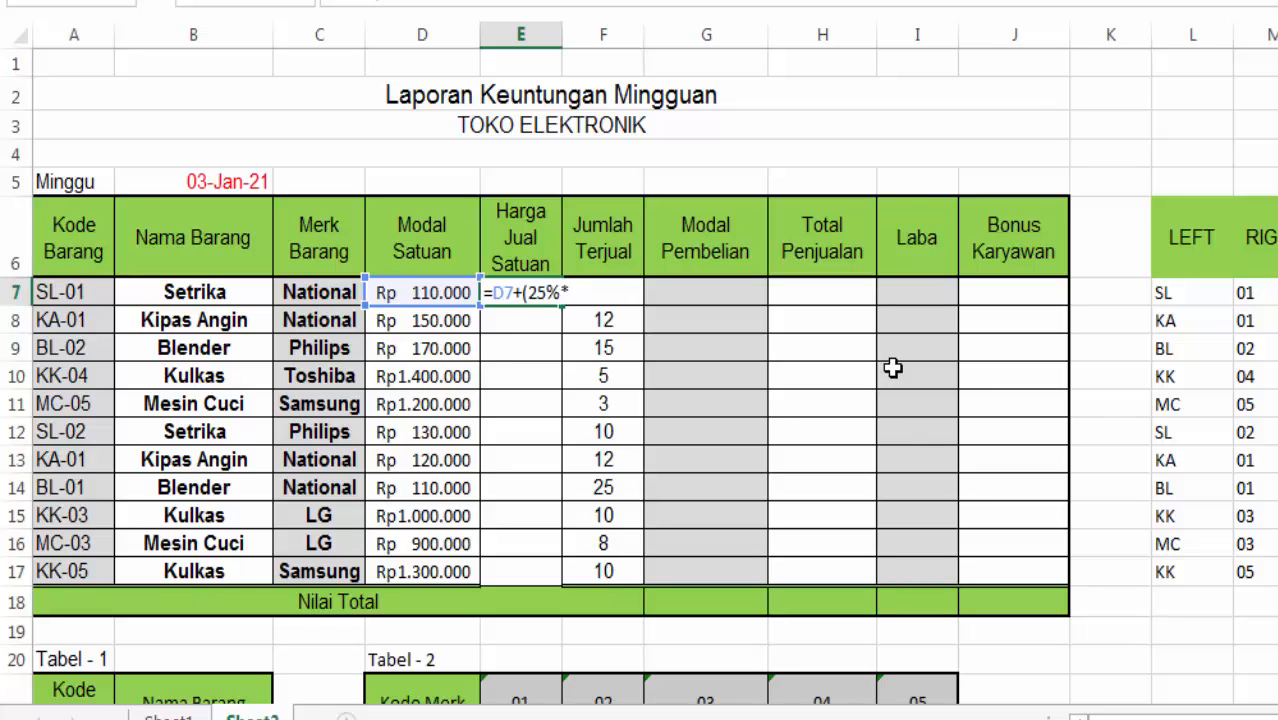
left_click(453, 292)
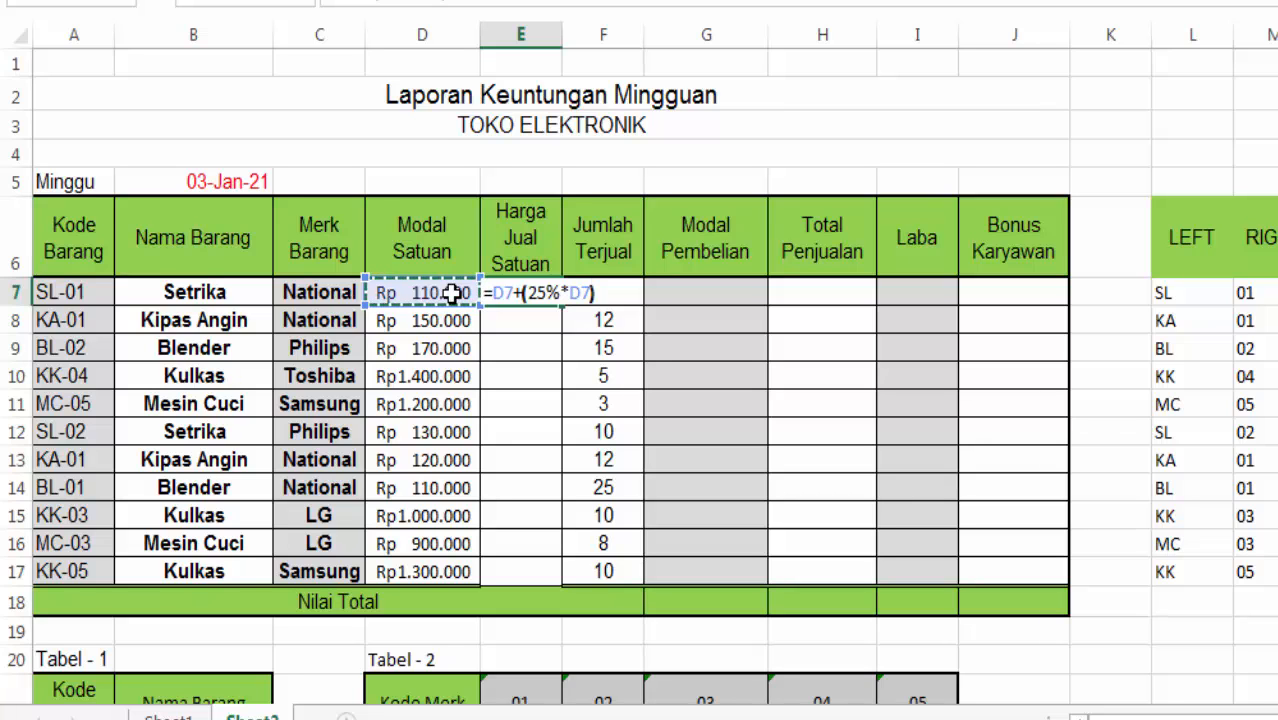
type(")")
key("Return")
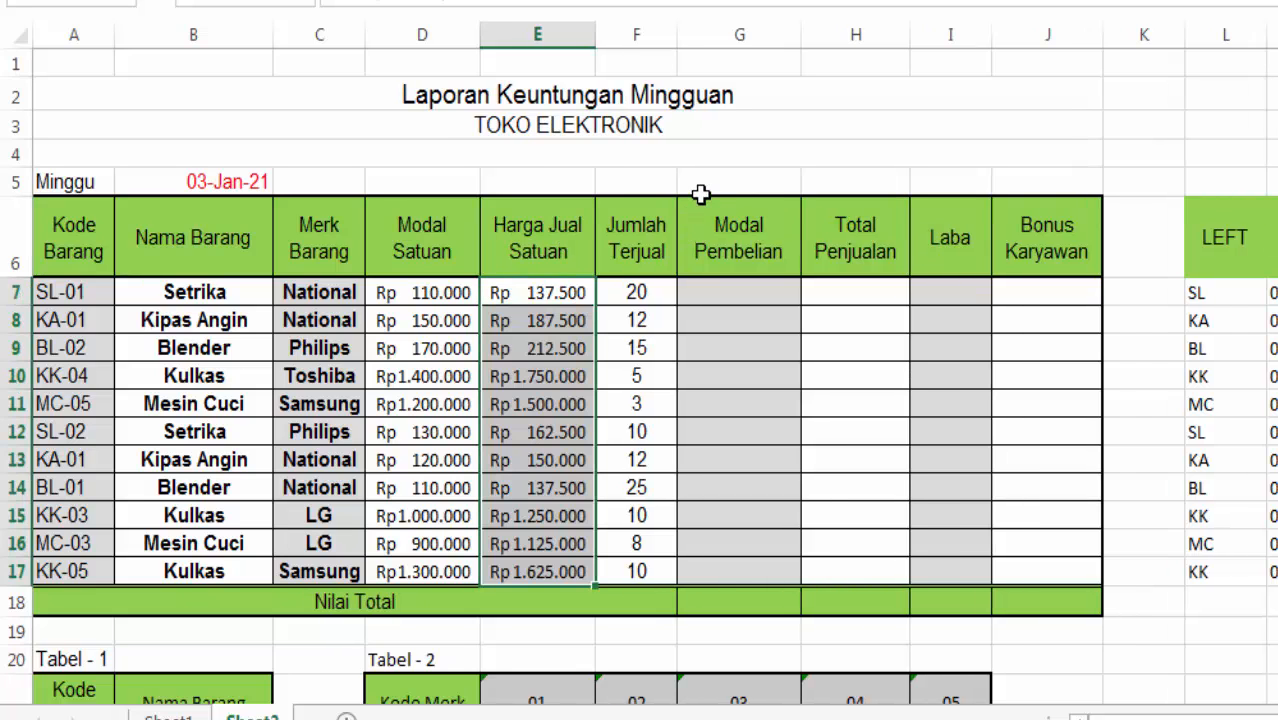
Calculate the first Modal Pembelian cell, G7, as units sold times unit cost with =F7*D7
left_click(716, 297)
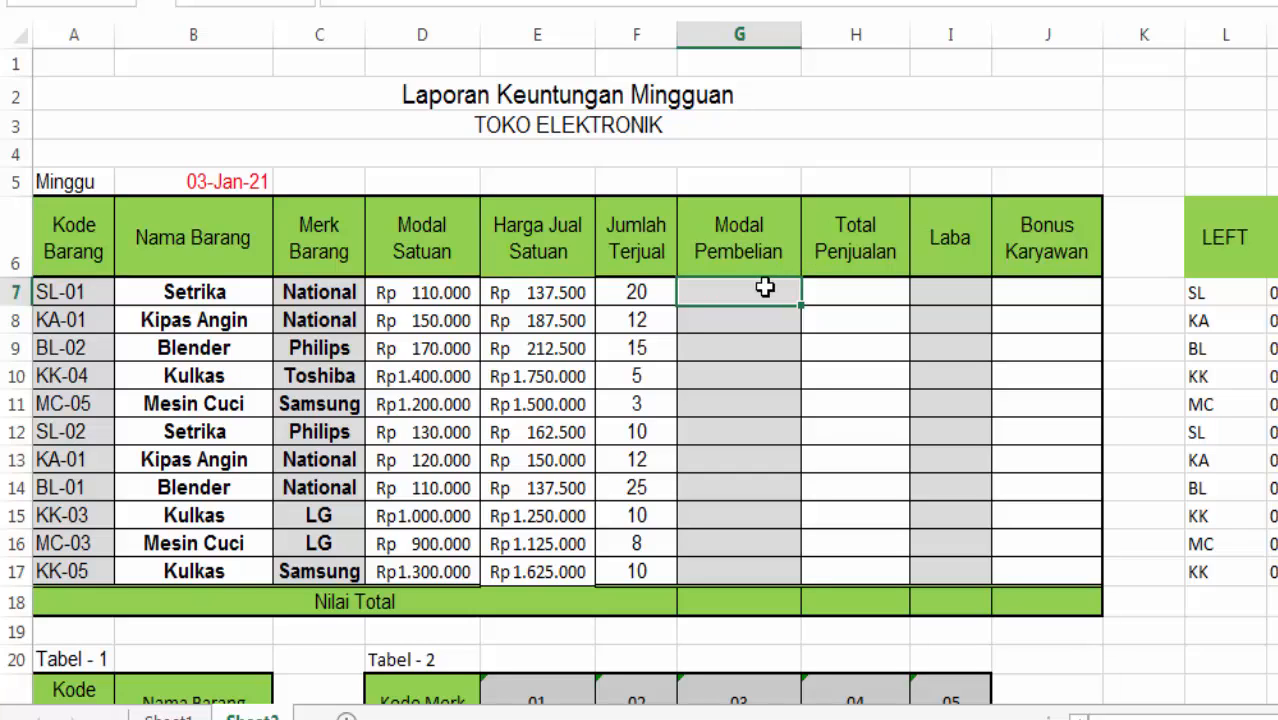
scroll(618, 384, "down", 4)
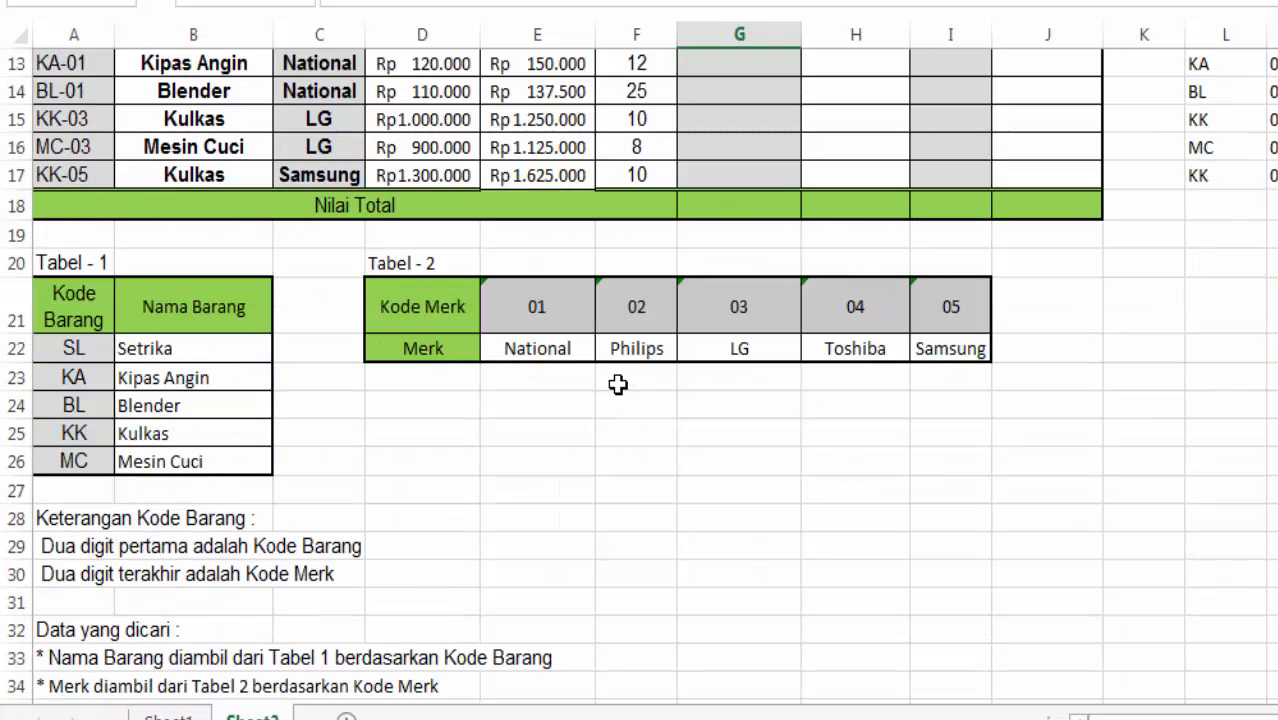
scroll(357, 620, "down", 4)
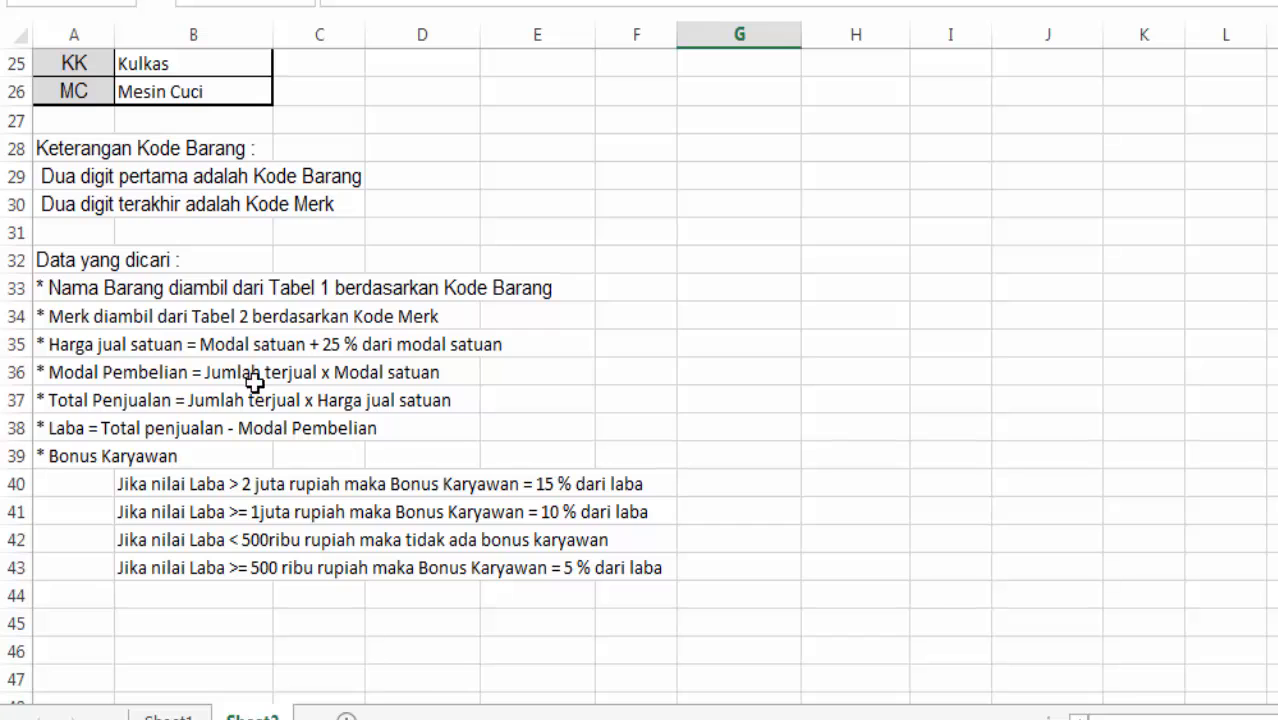
scroll(700, 305, "up", 8)
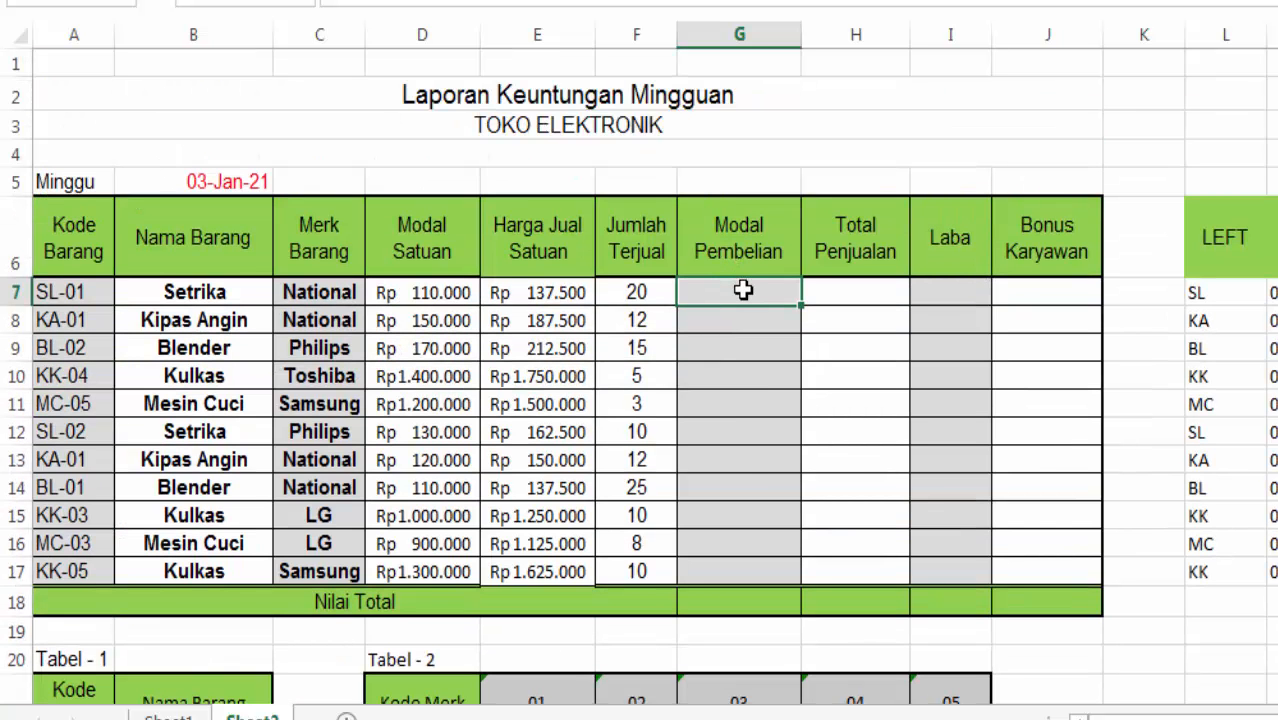
type("=")
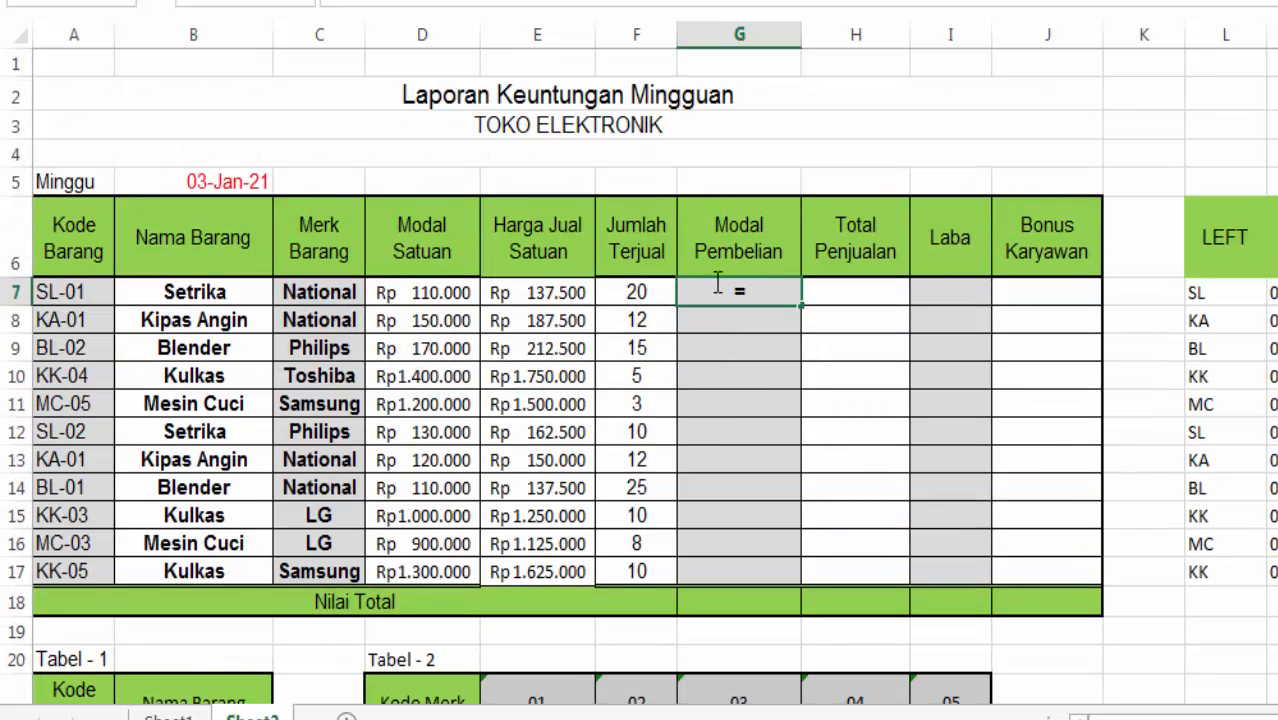
left_click(660, 291)
type("*")
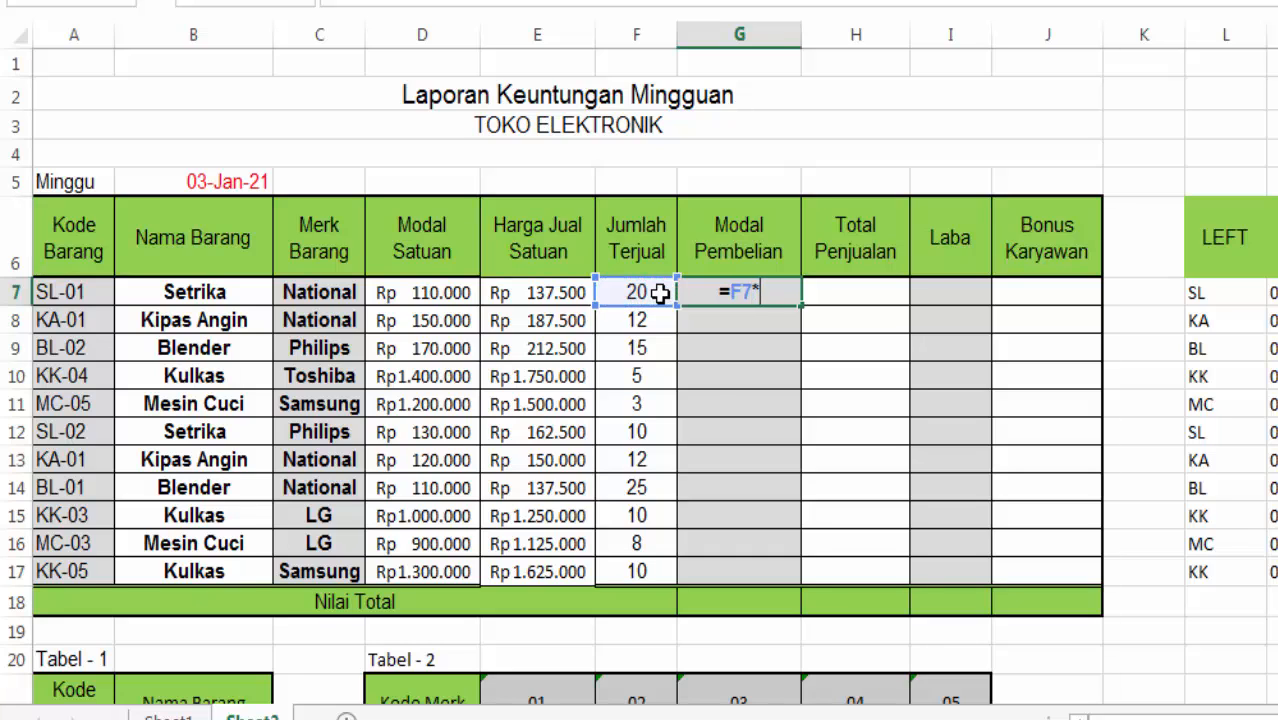
left_click(424, 291)
key("Return")
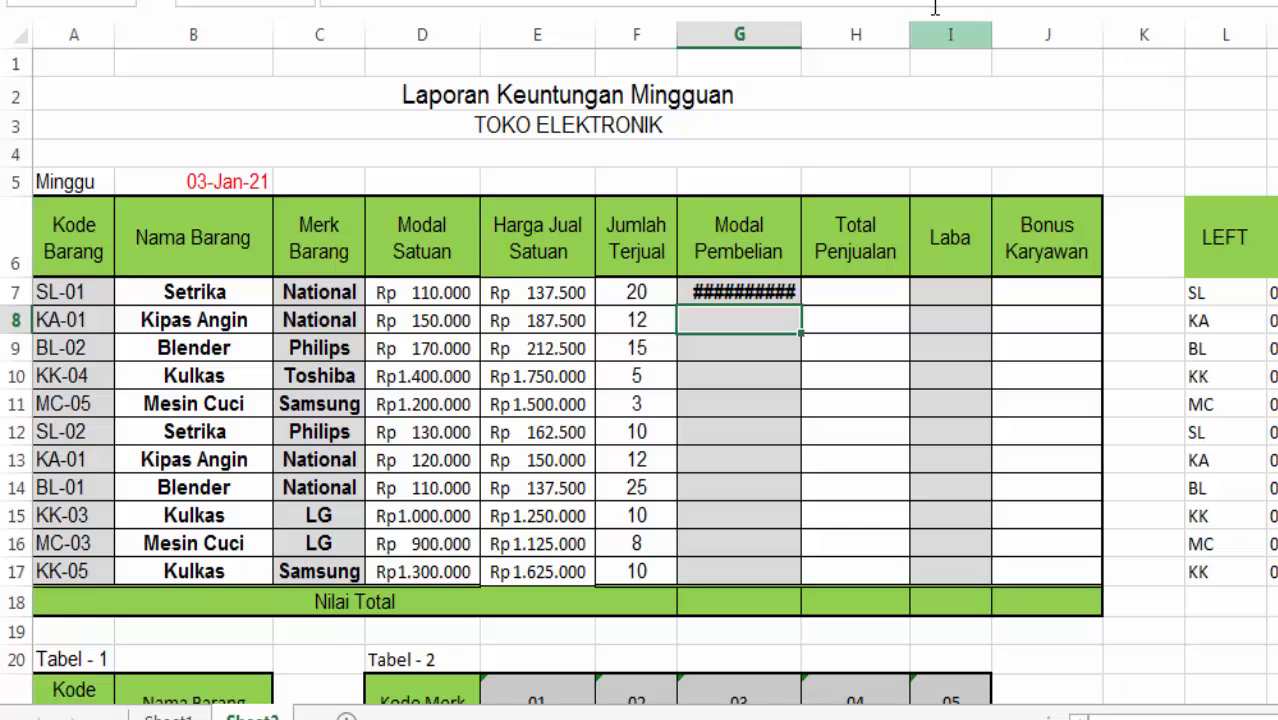
Fill G7's formula down the Modal Pembelian column to row 17 and widen column G to fit all amounts
left_click_drag(813, 30, 835, 30)
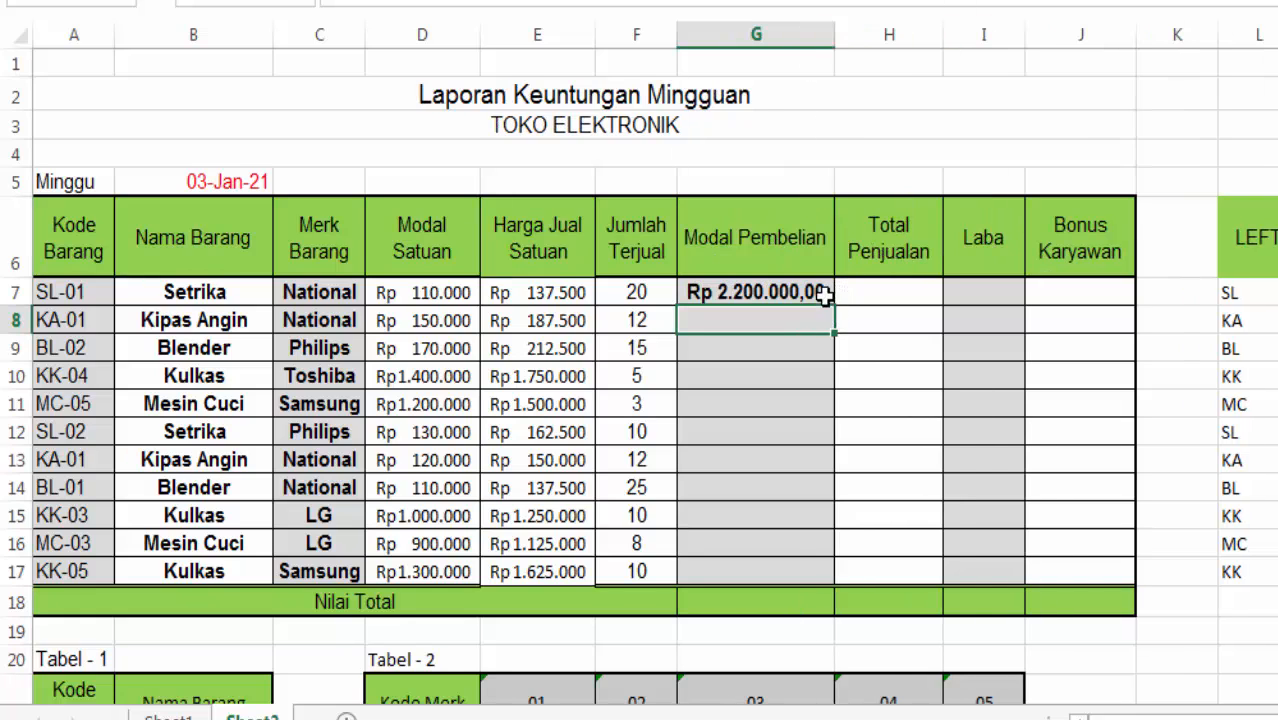
left_click_drag(836, 303, 785, 573)
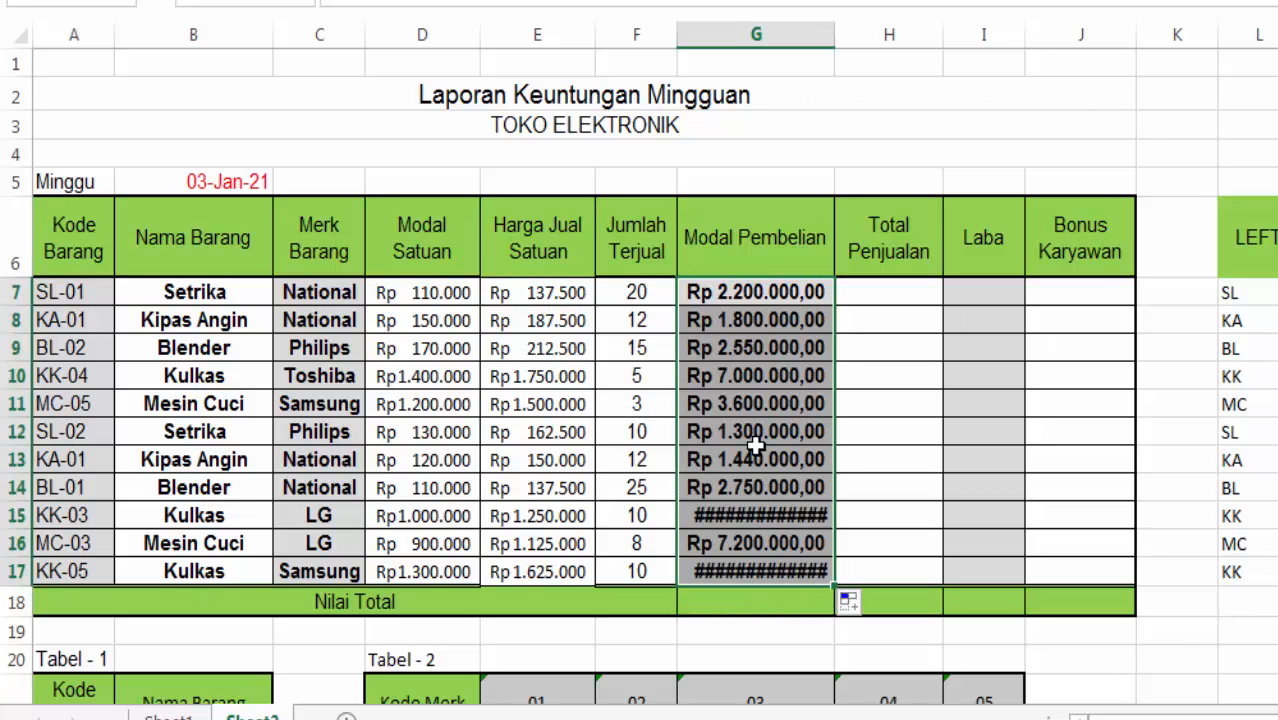
left_click_drag(836, 31, 846, 31)
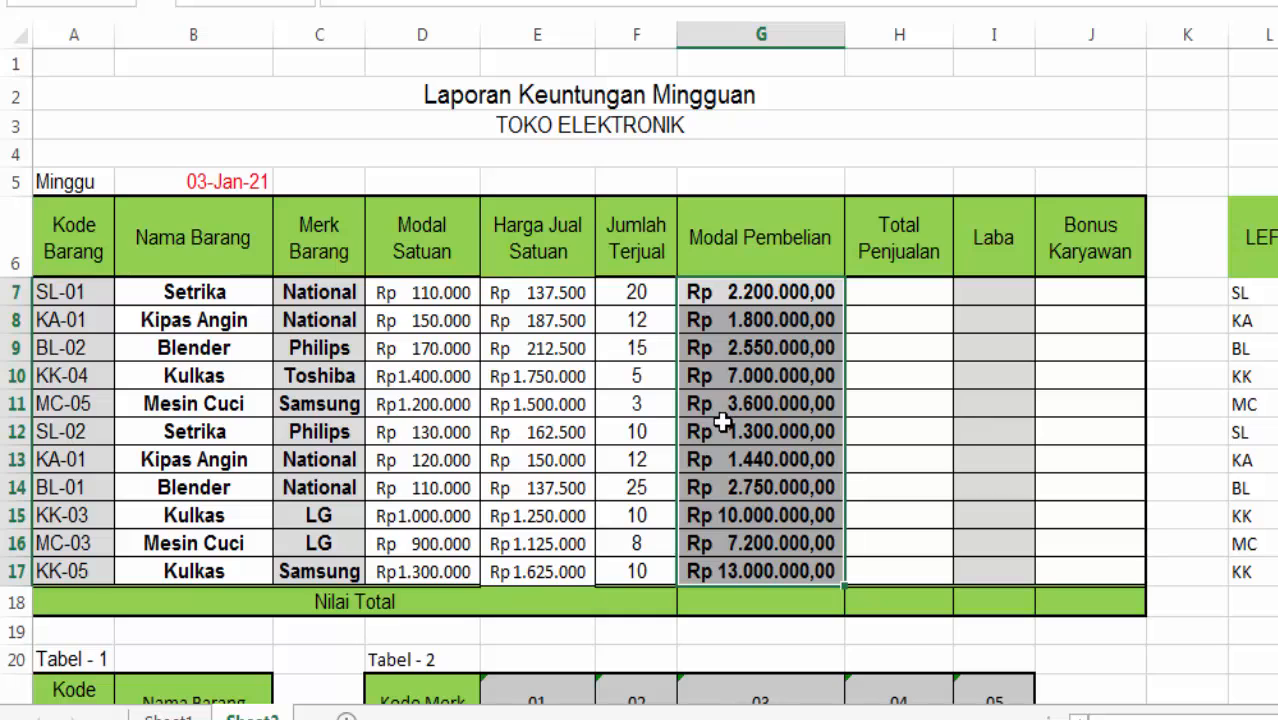
Calculate the first Total Penjualan cell, H7, with =F7*E7 and widen column H to fit the amount
scroll(722, 419, "down", 8)
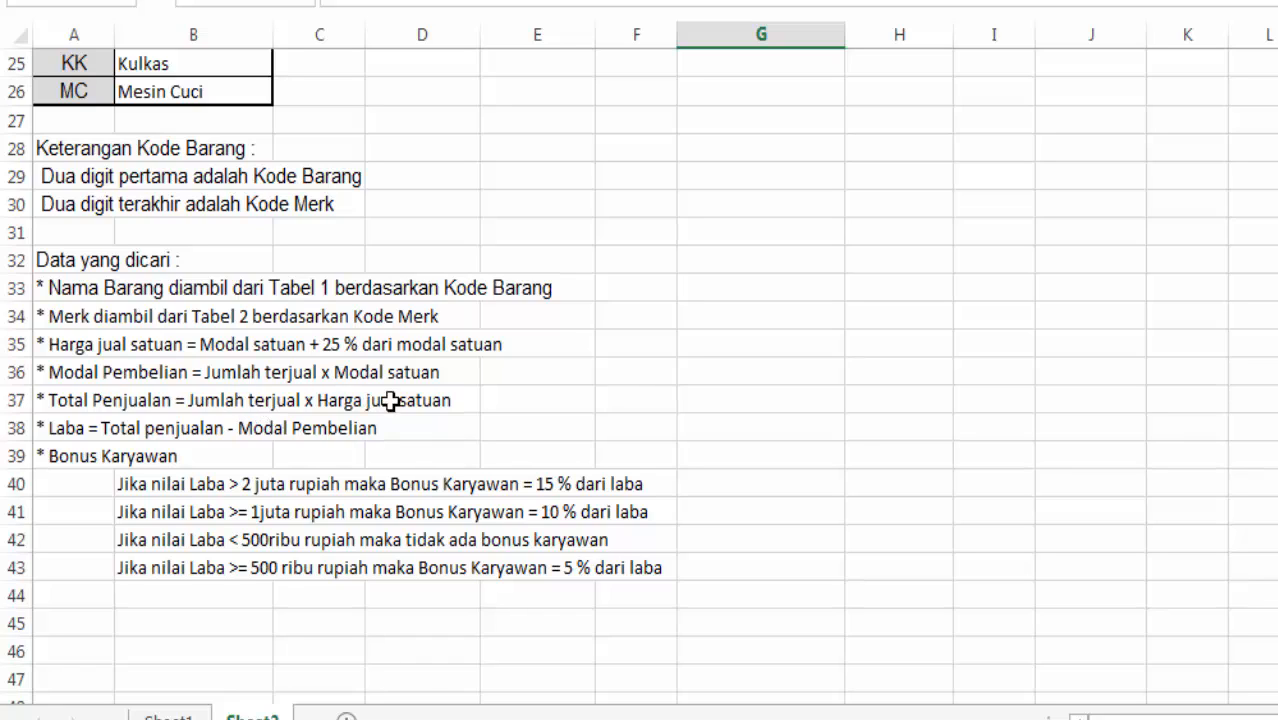
scroll(793, 368, "up", 4)
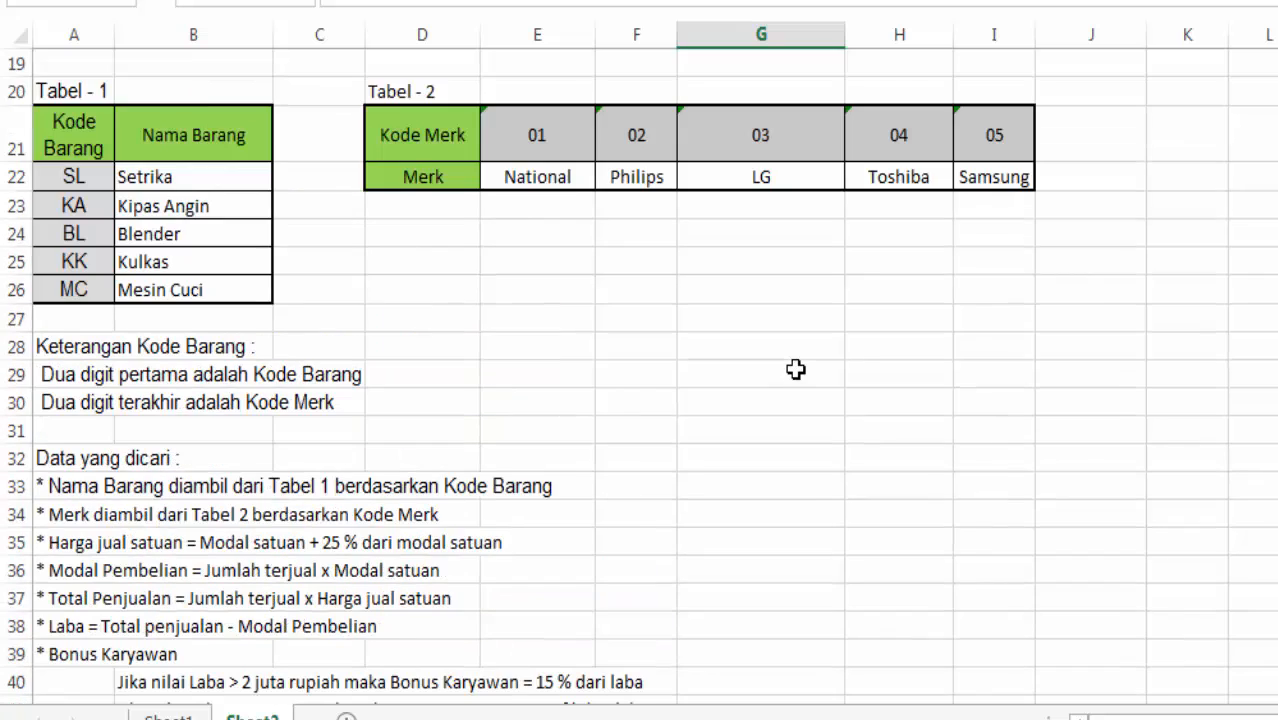
scroll(793, 368, "up", 4)
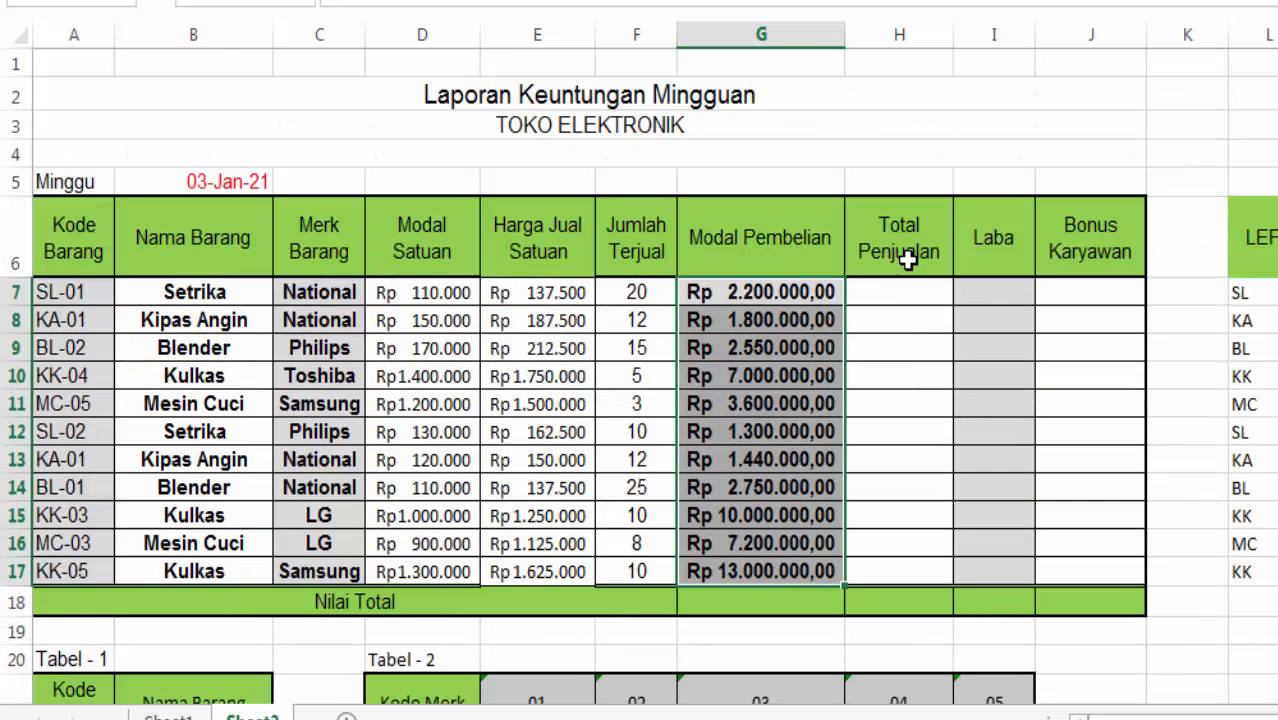
left_click(906, 293)
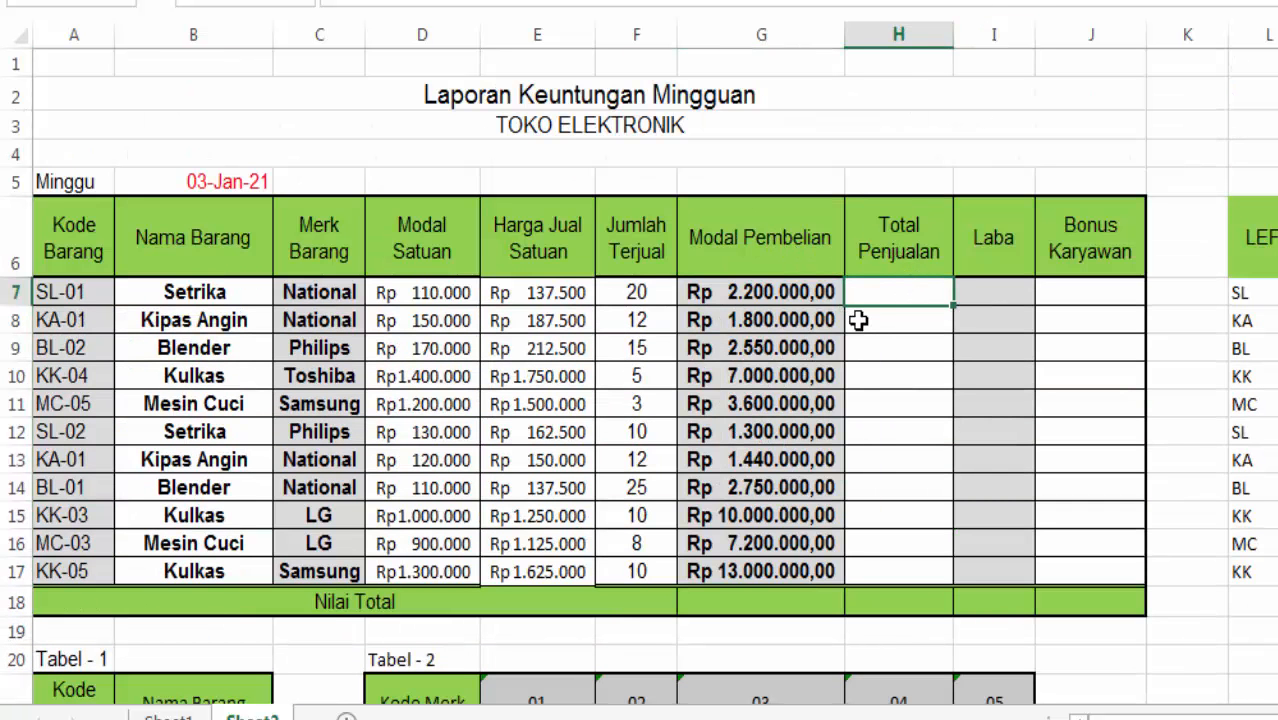
left_click(636, 292)
type("*")
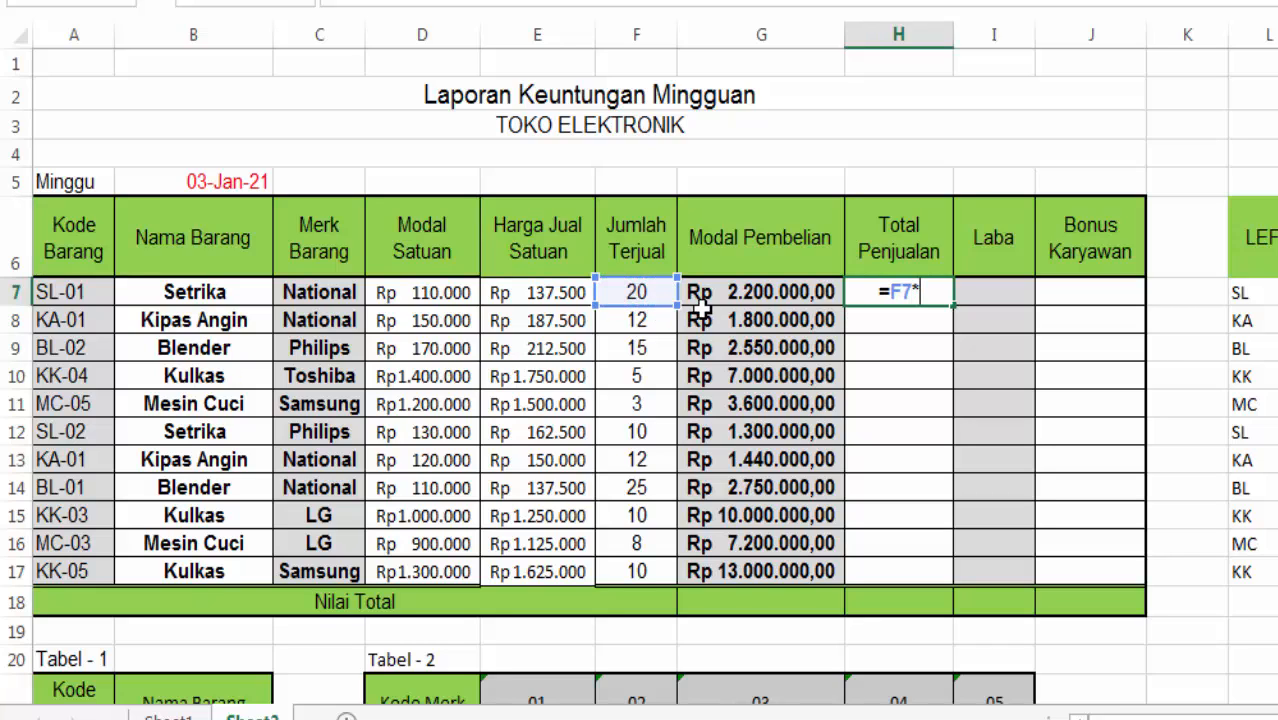
left_click(562, 290)
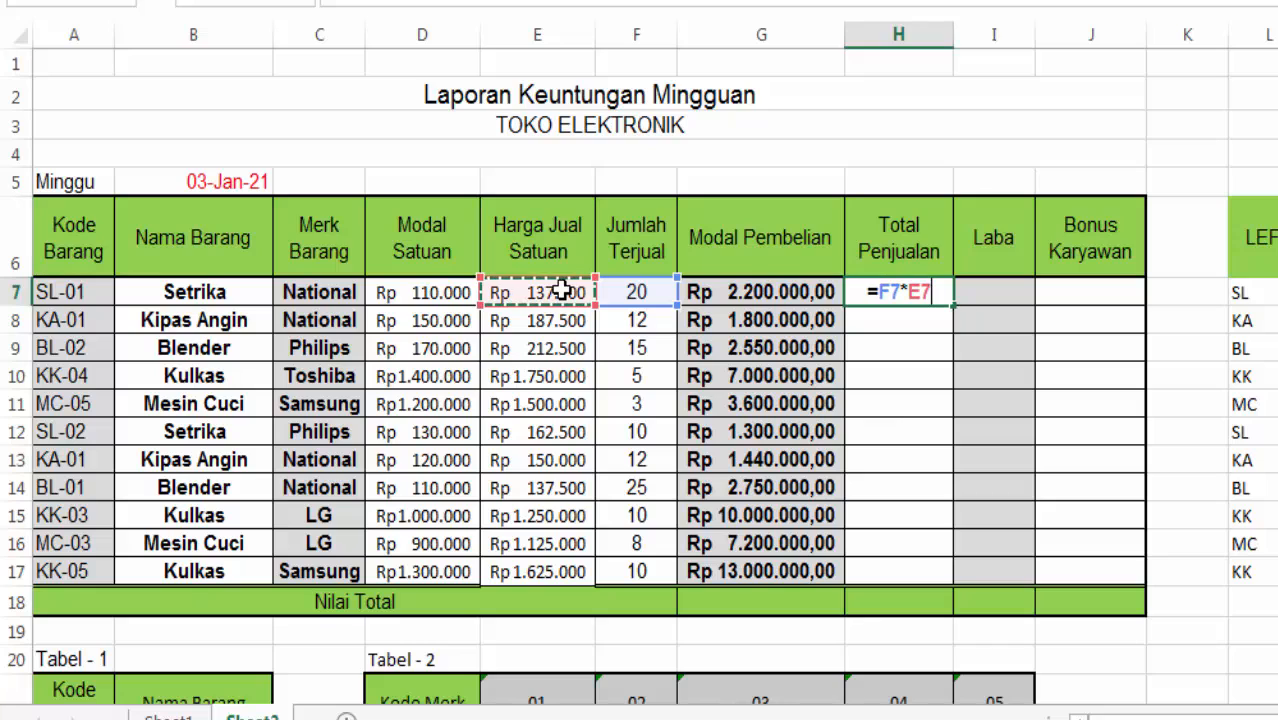
type(")")
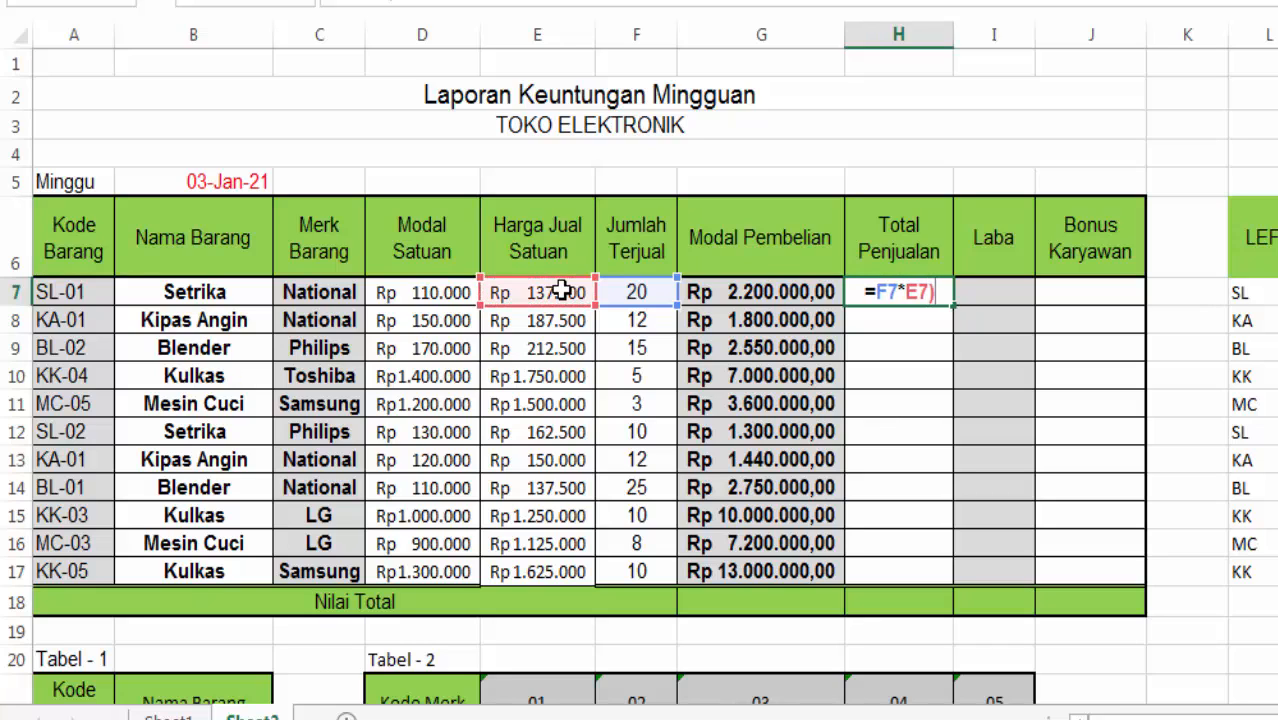
key("BackSpace")
key("Return")
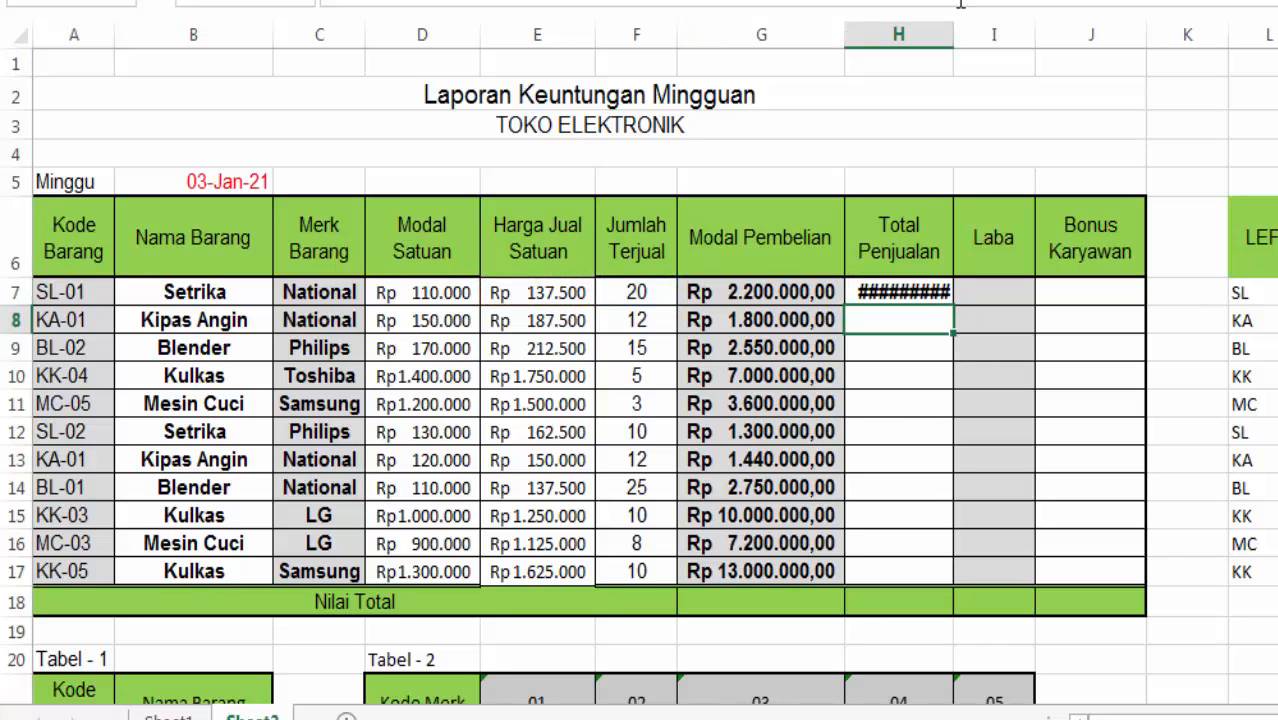
double_click(954, 25)
left_click(988, 292)
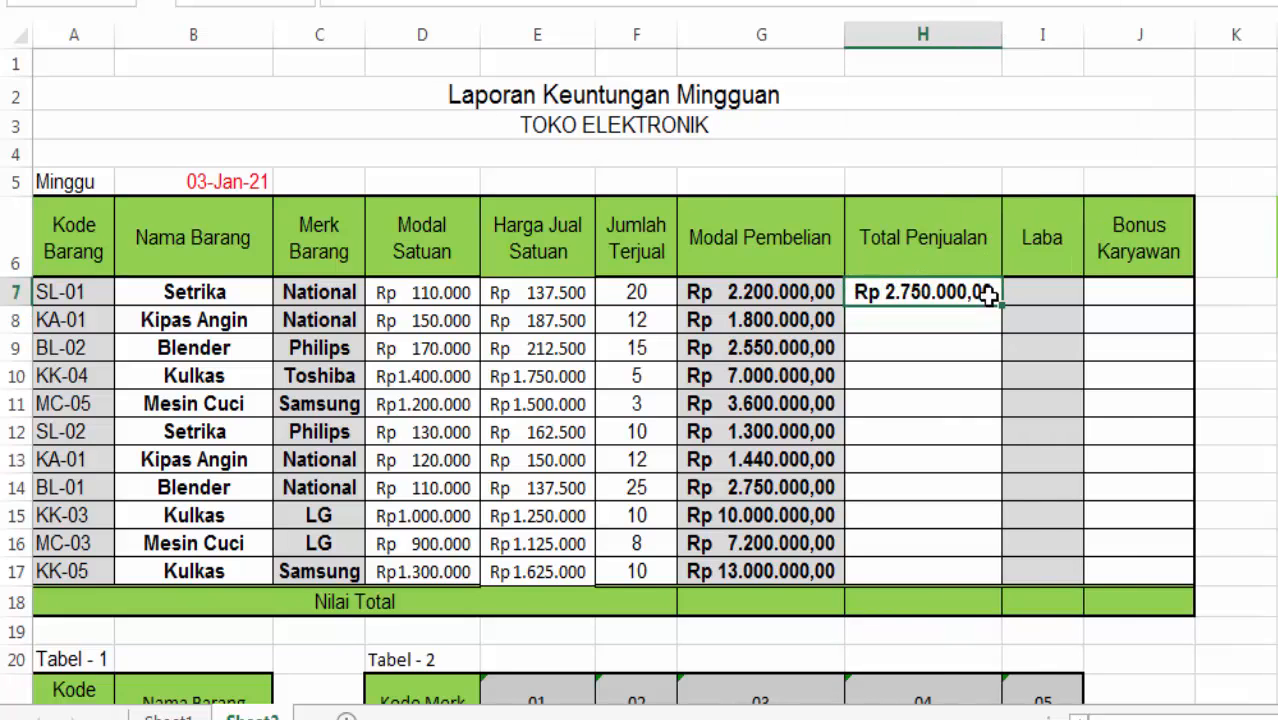
Fill H7's formula down the Total Penjualan column to row 17 and widen column H to fit all amounts
left_click_drag(997, 331, 933, 591)
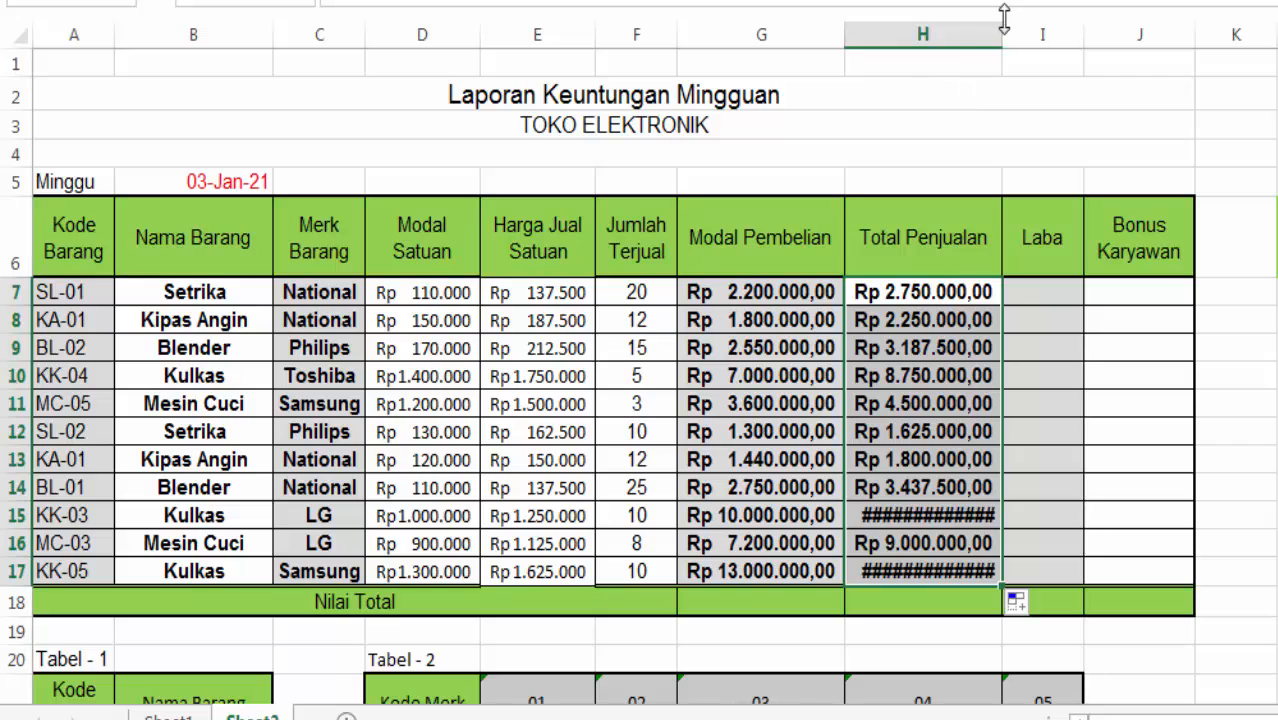
left_click_drag(1003, 33, 1038, 35)
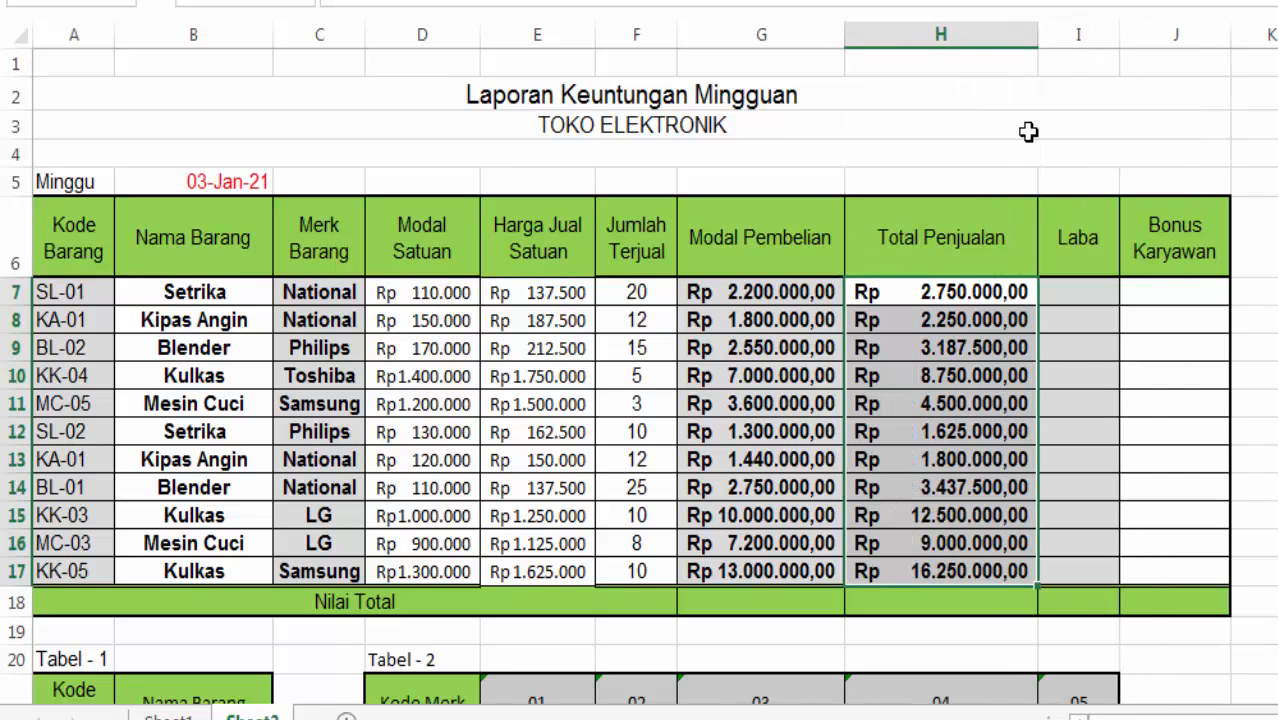
Calculate the first Laba cell, I7, as total sales minus purchase cost with =H7-G7
left_click(1076, 288)
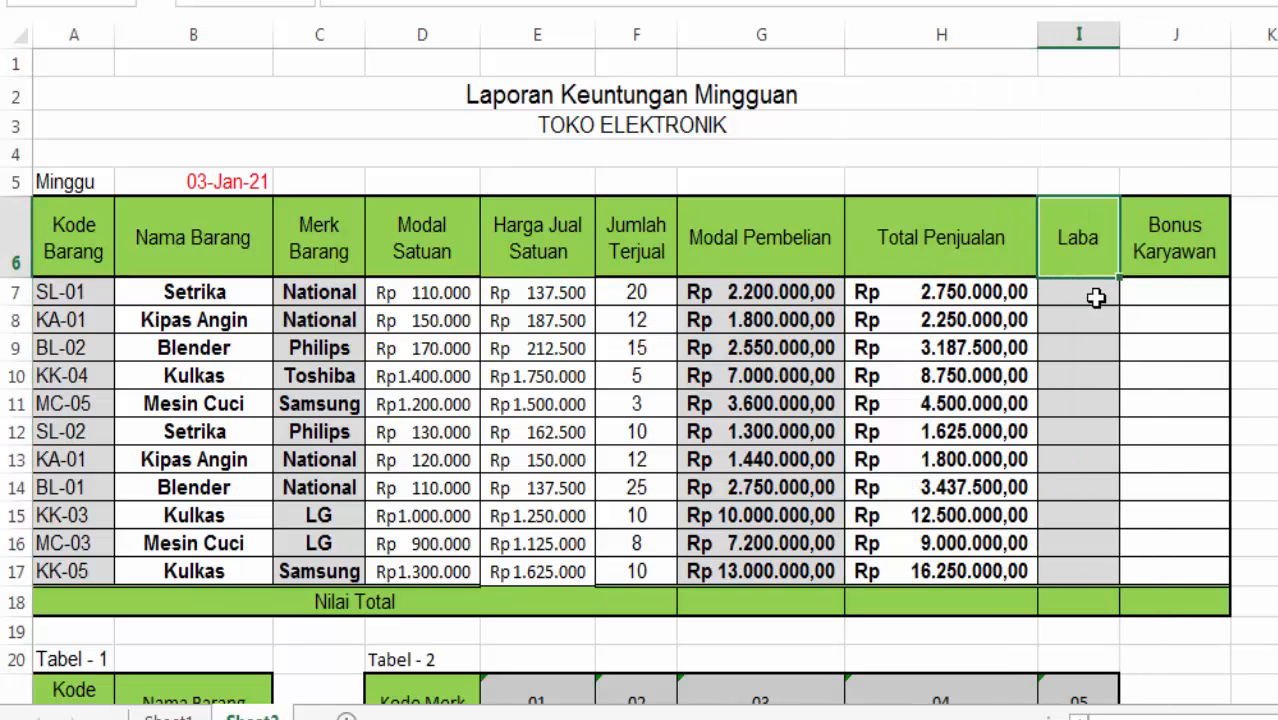
scroll(736, 422, "down", 8)
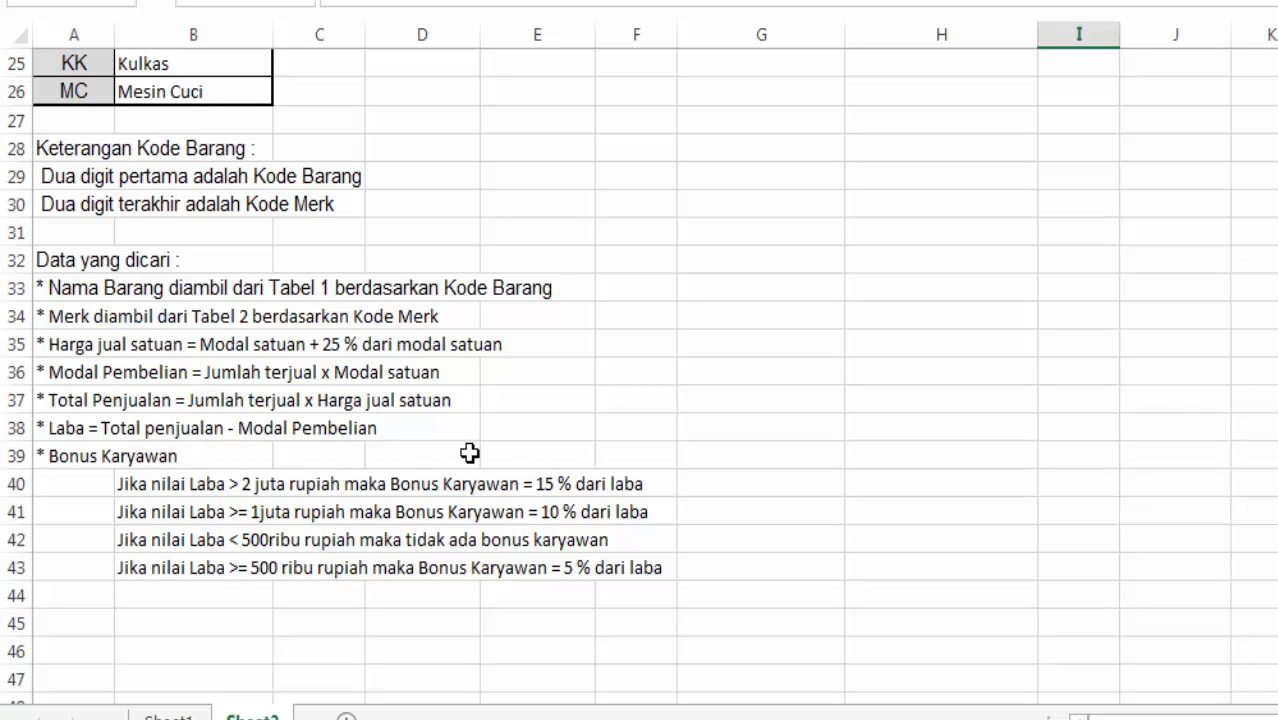
scroll(470, 453, "up", 8)
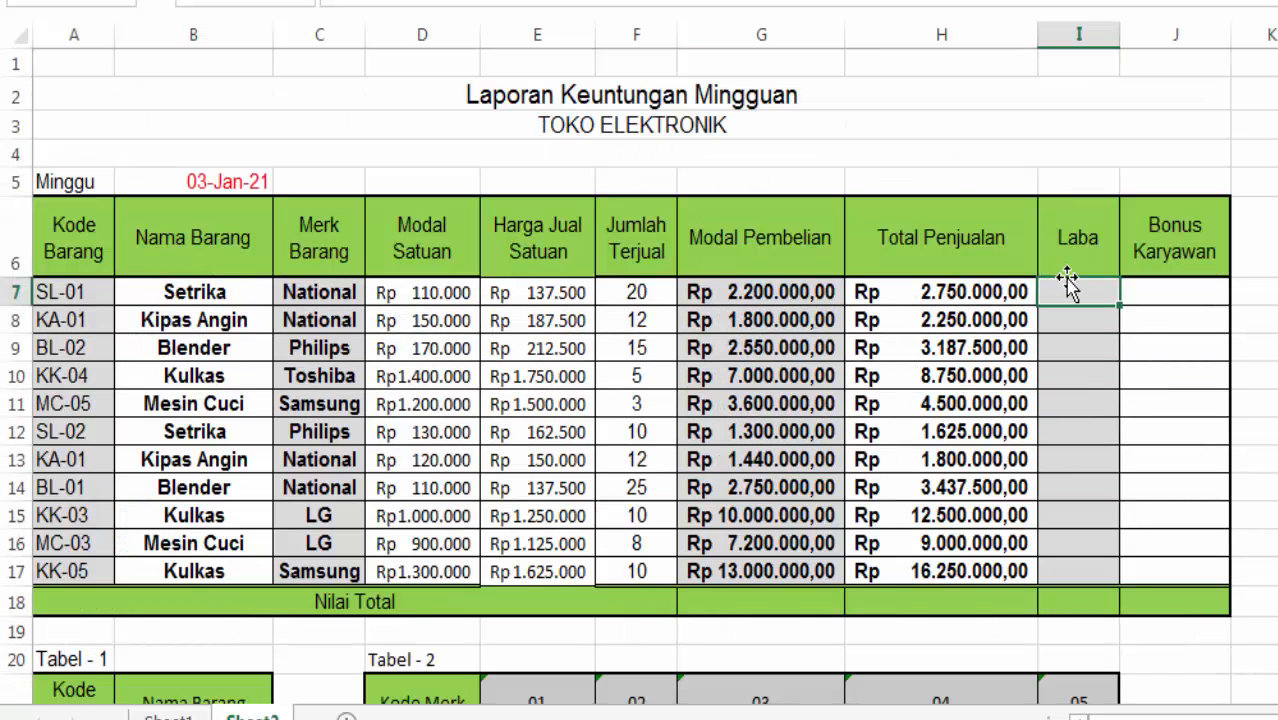
type("=")
left_click(1003, 292)
type("-")
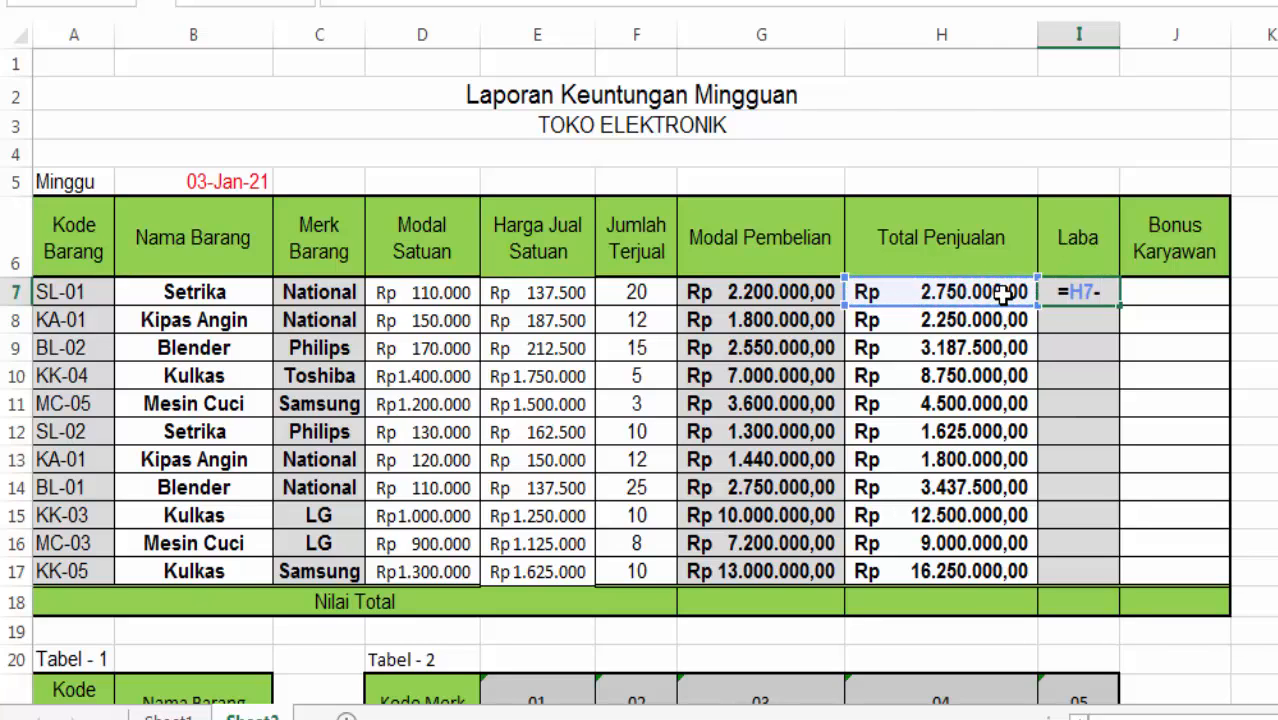
left_click(806, 292)
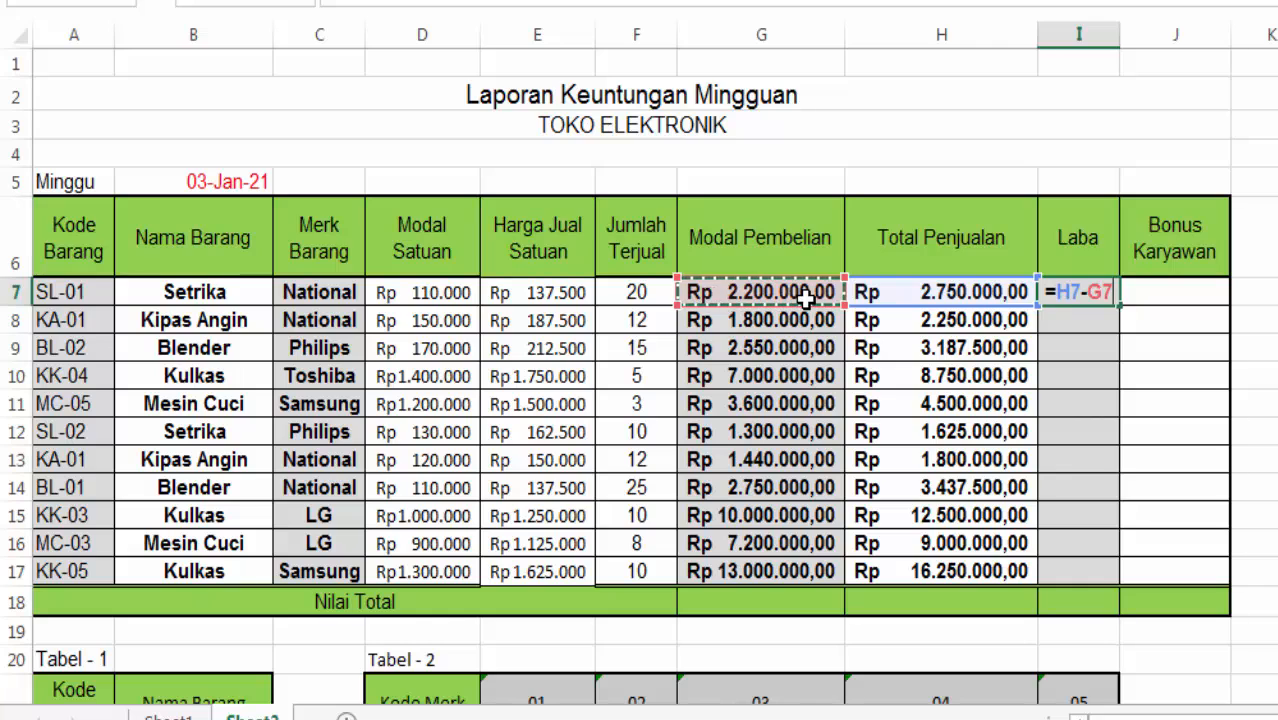
key("Return")
Fill I7's formula down the Laba column to row 17 and autofit column I to the amounts
left_click(1168, 296)
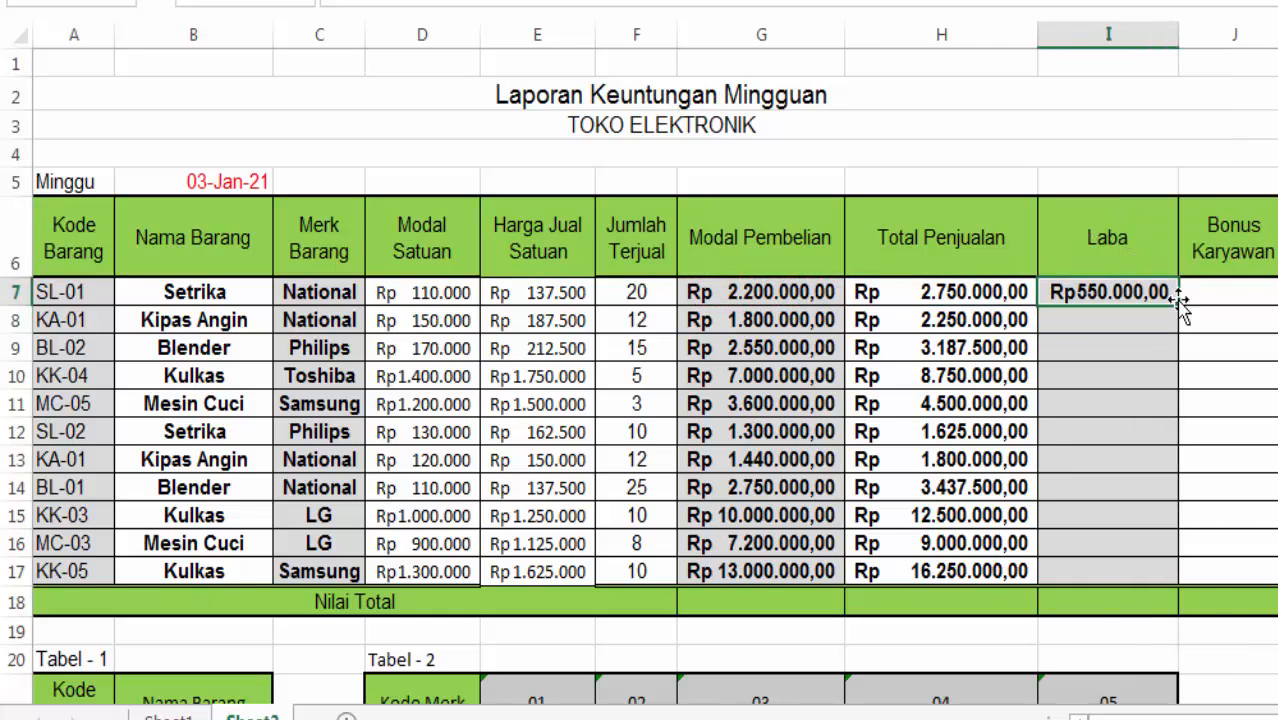
left_click_drag(1179, 302, 1112, 574)
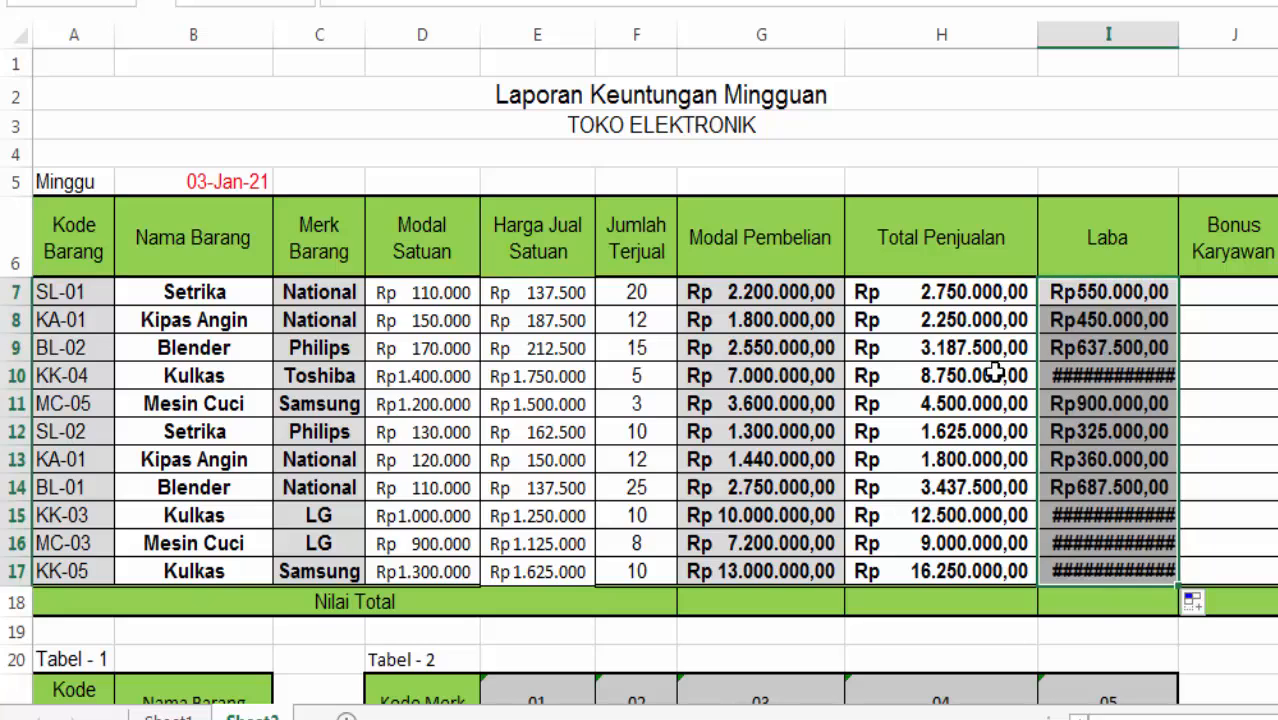
double_click(1181, 40)
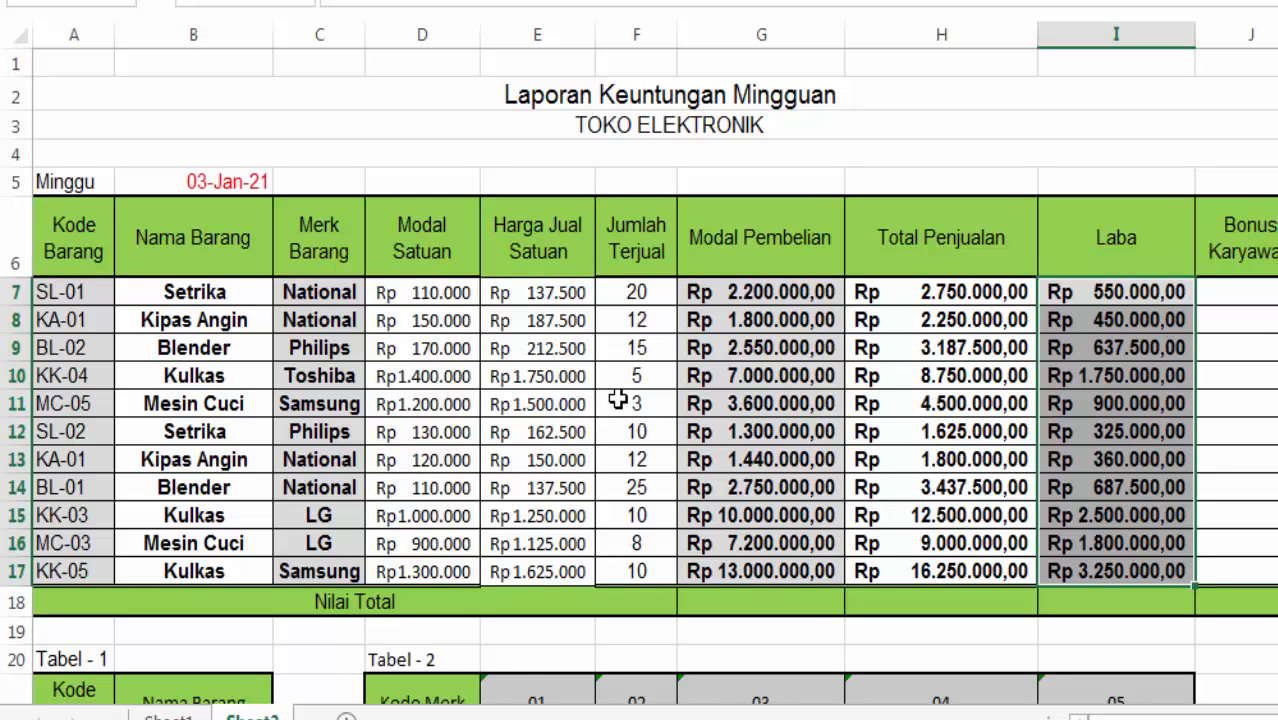
Check the Bonus Karyawan rules below the tables and begin the formula in J7 with =IF(I7>2000000;15%*I7
scroll(618, 402, "down", 3)
scroll(621, 405, "down", 4)
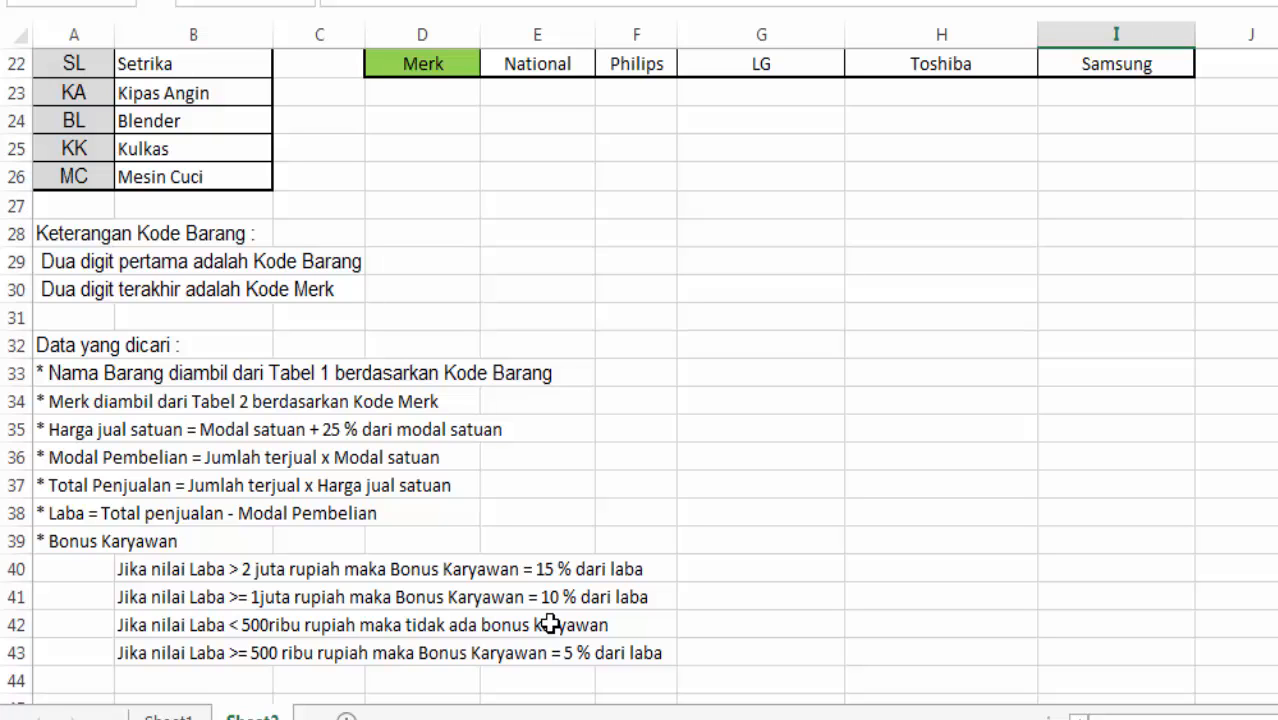
scroll(551, 624, "up", 6)
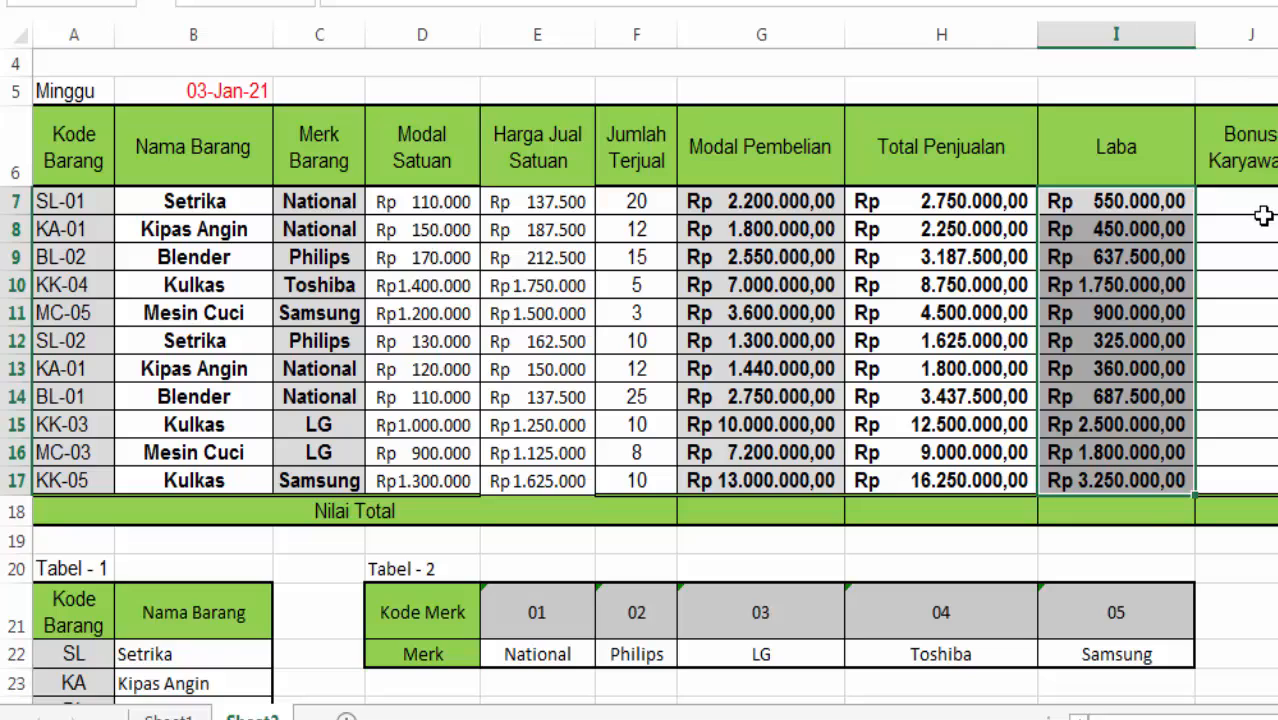
left_click(1261, 216)
left_click(1261, 198)
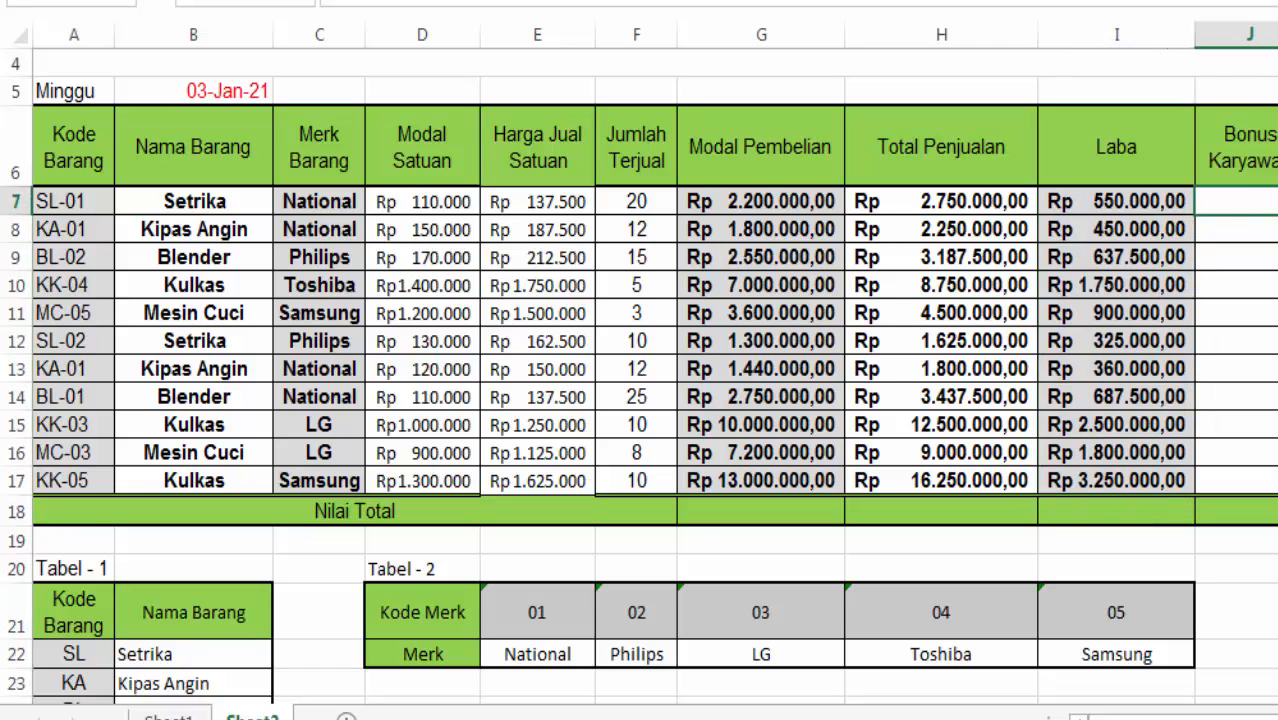
type("=IF(")
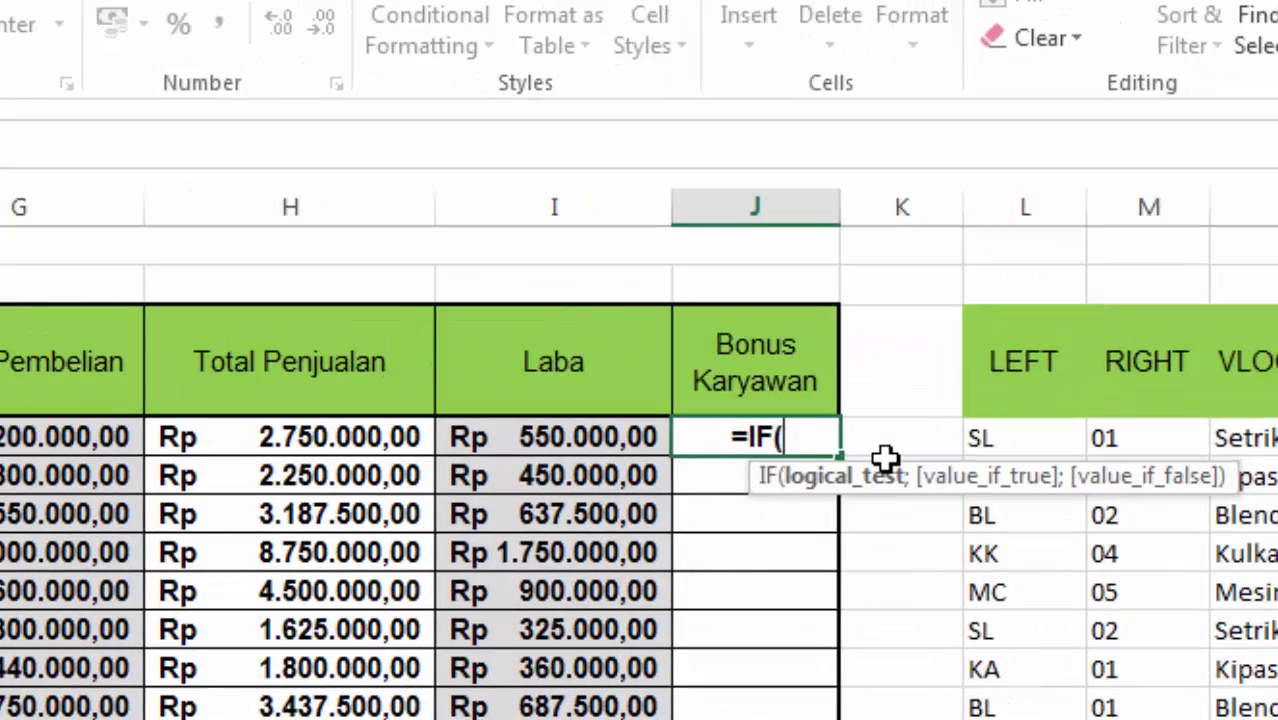
left_click(629, 435)
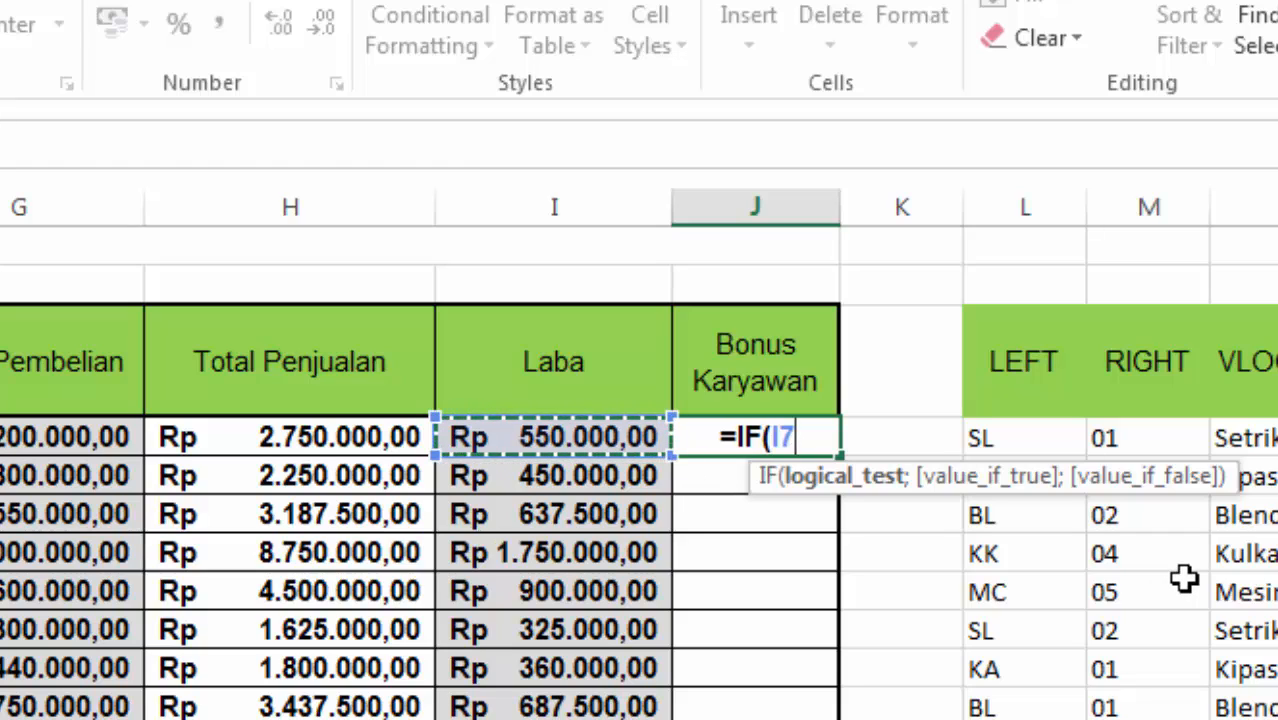
type(">20")
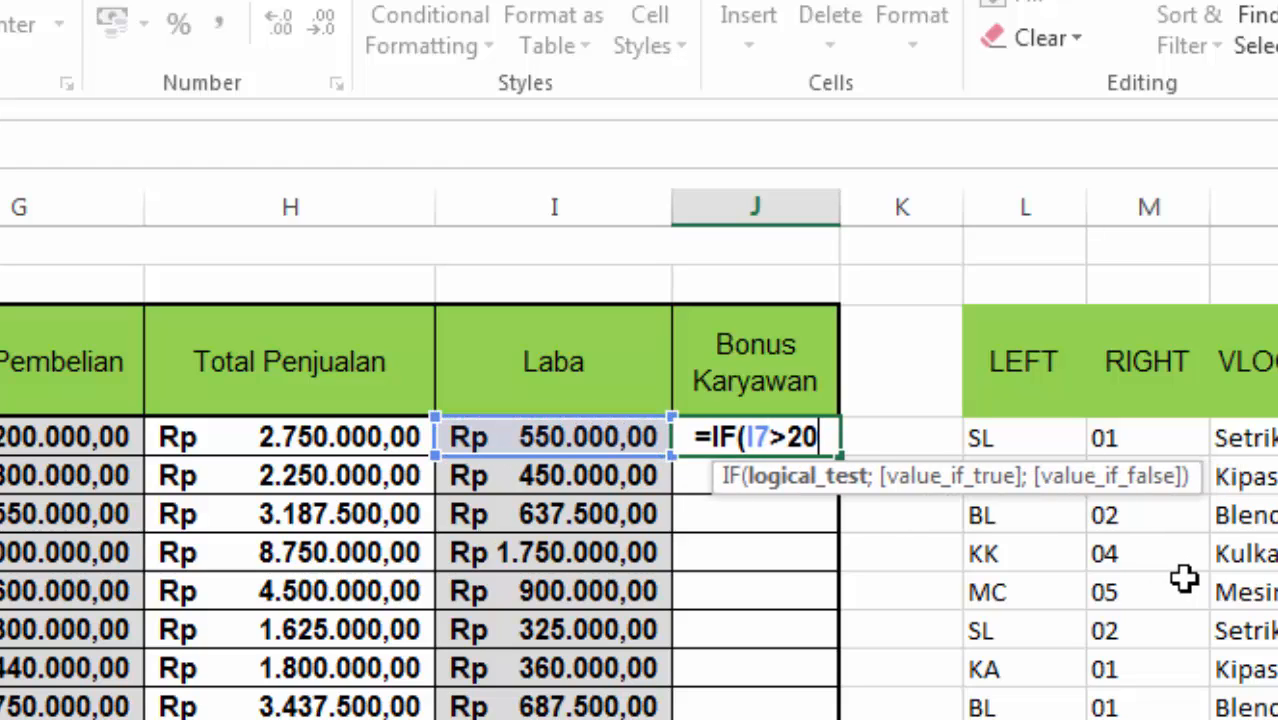
type("00000")
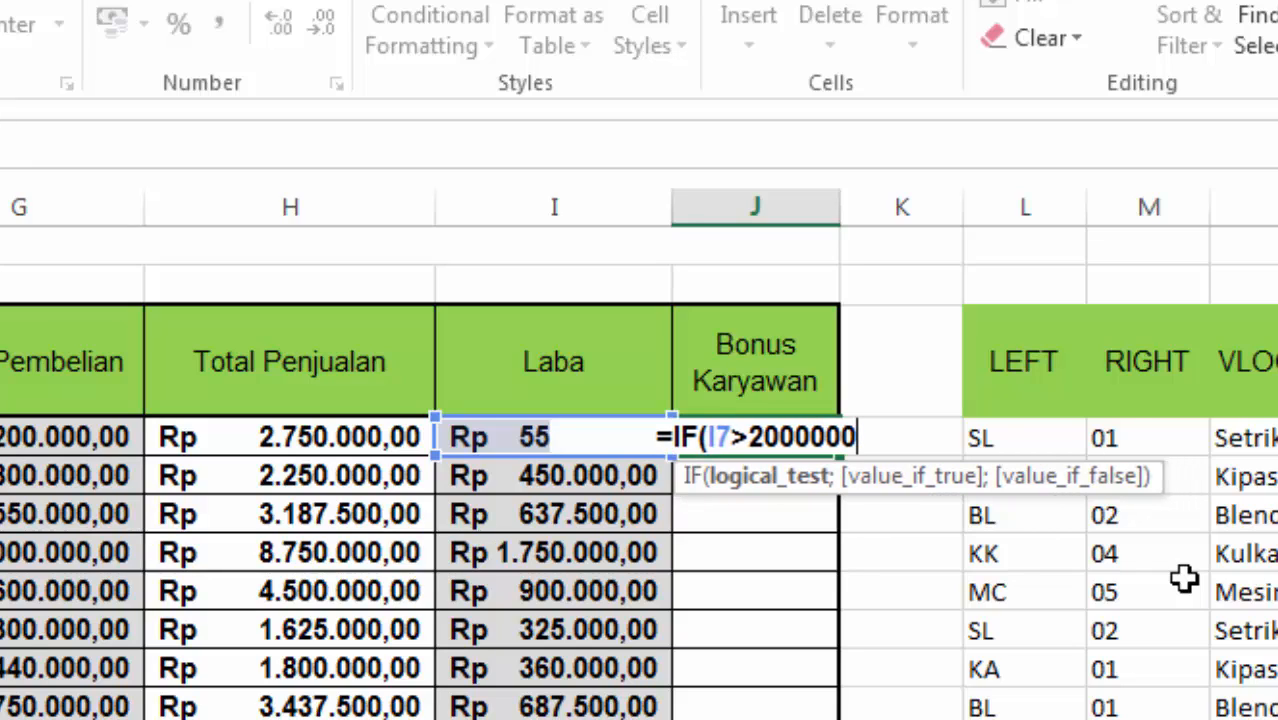
type(";")
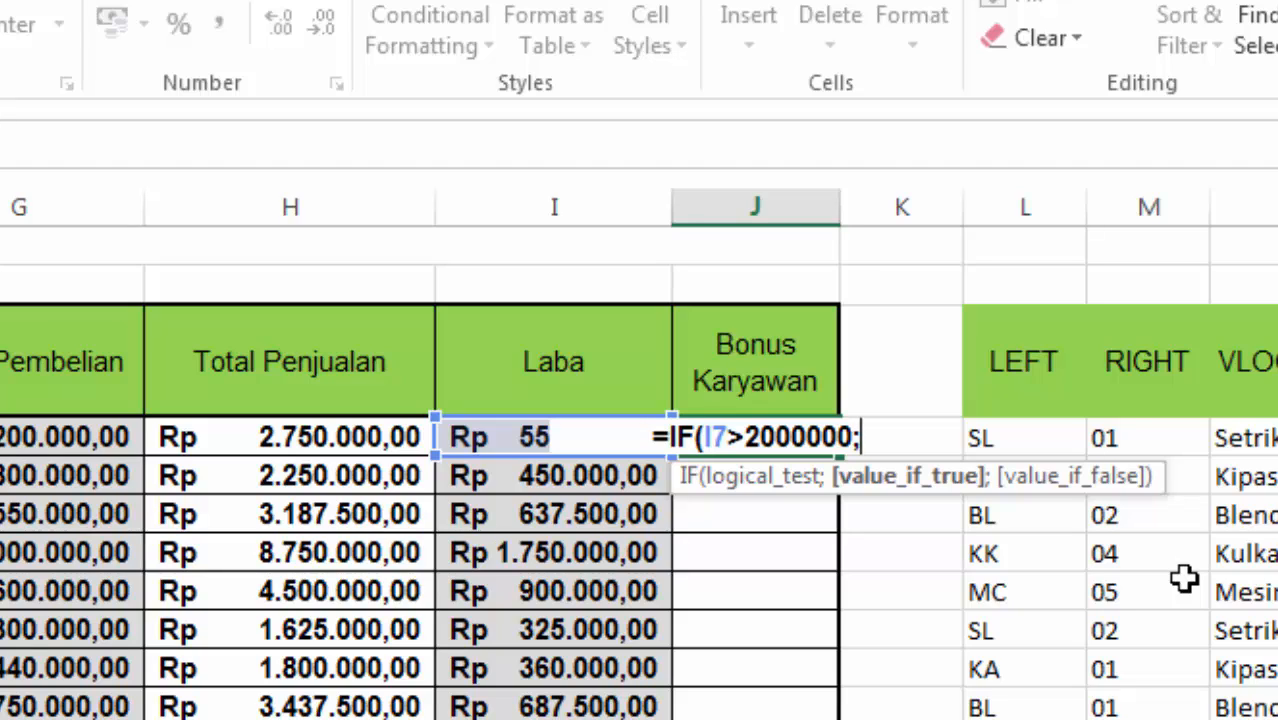
type("15")
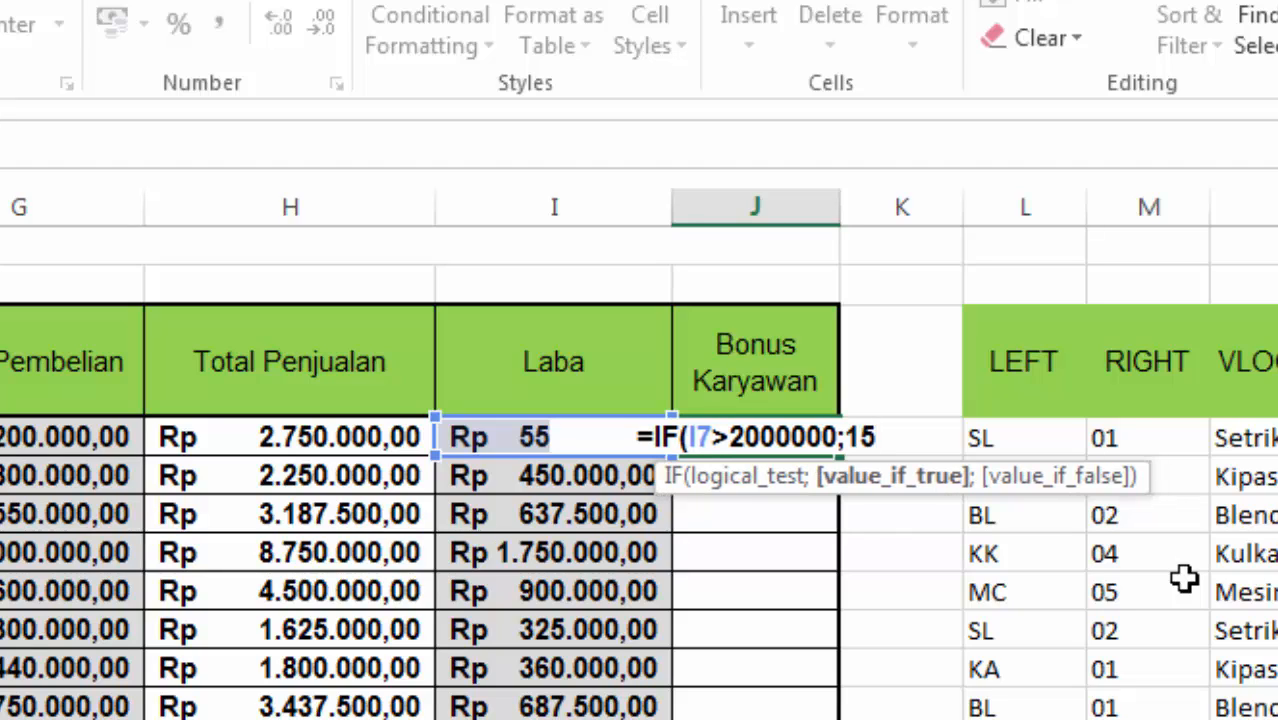
type("%")
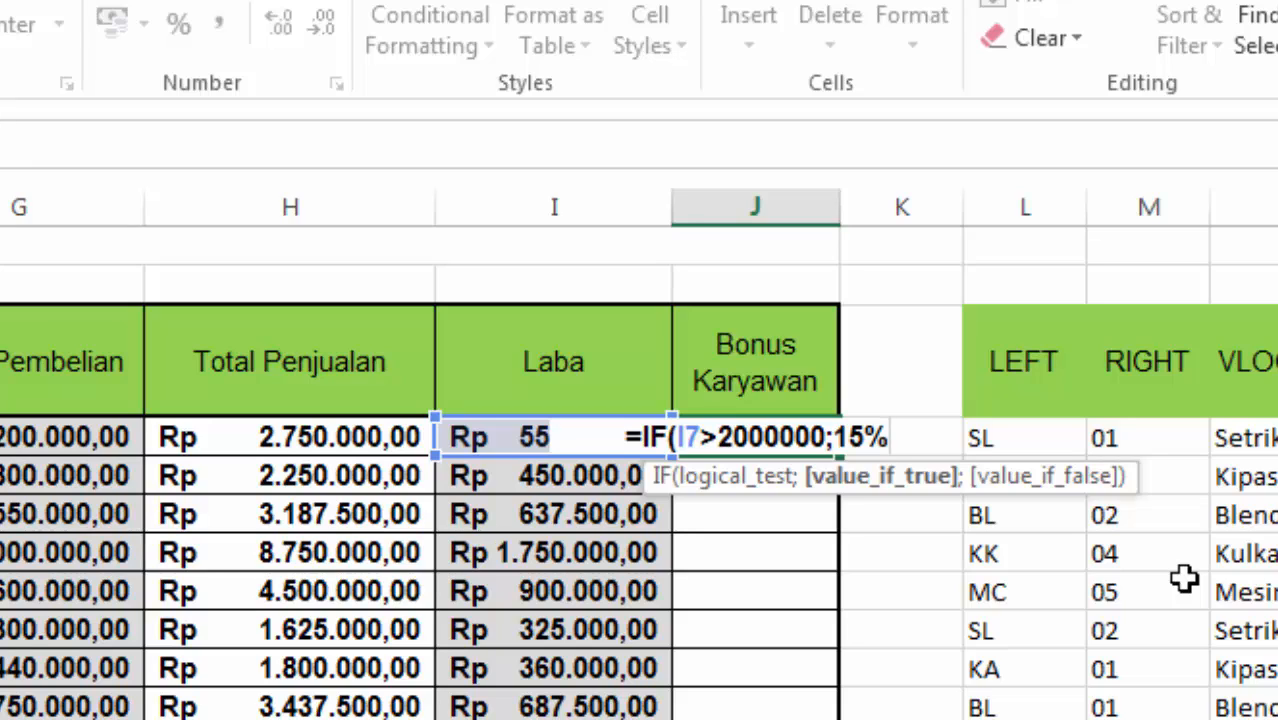
type("*")
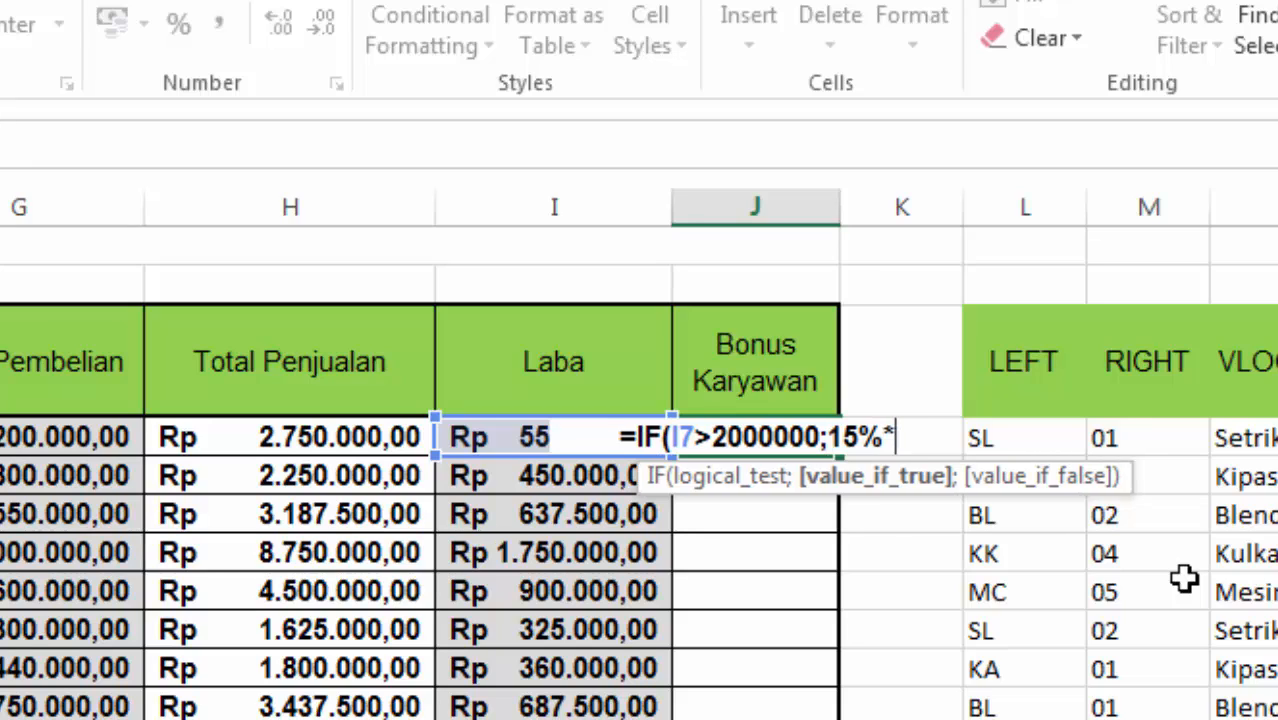
left_click(496, 437)
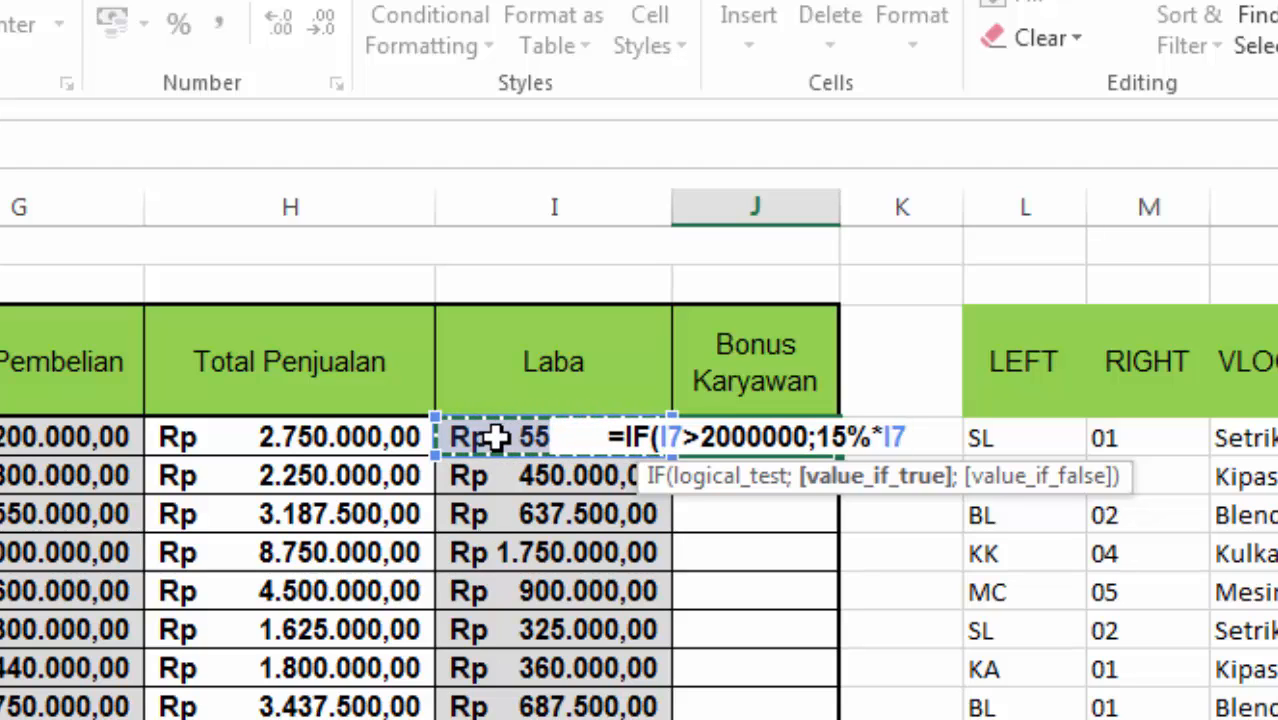
Extend J7's bonus formula with a nested condition for the false case: ;IF(I7>=1000000;10%*I7
type(";")
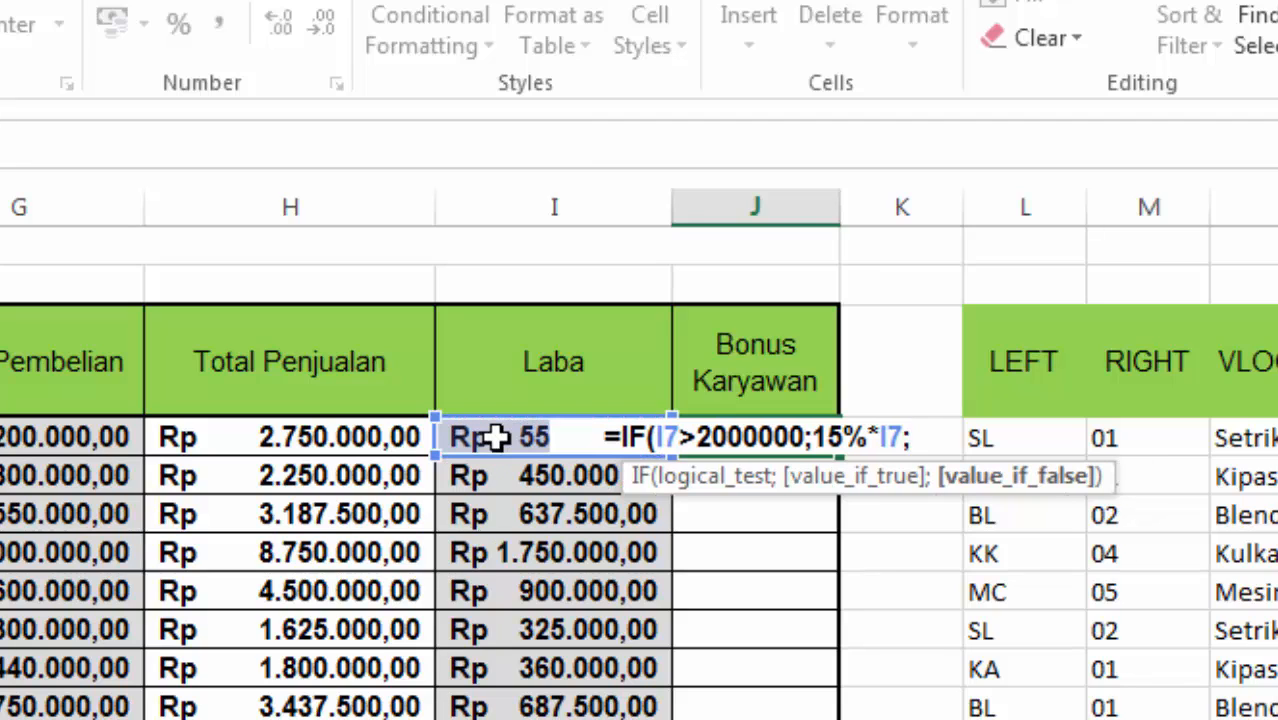
type("I")
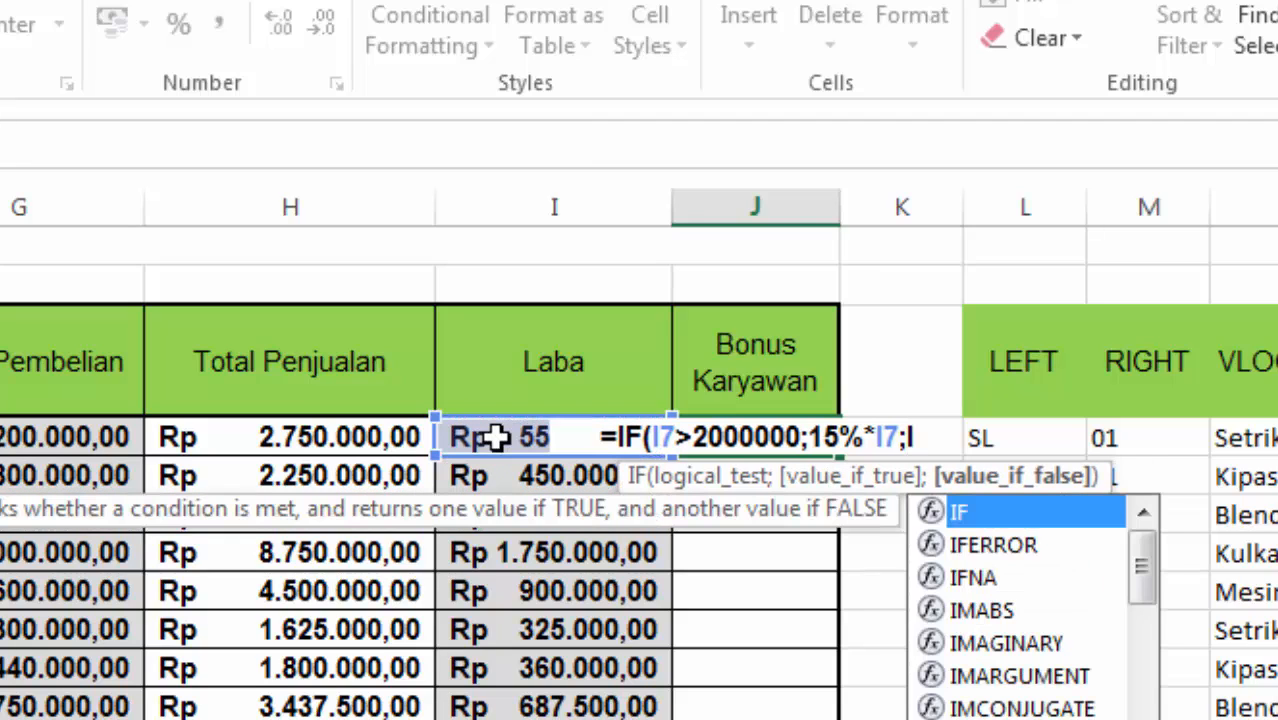
type("FI7")
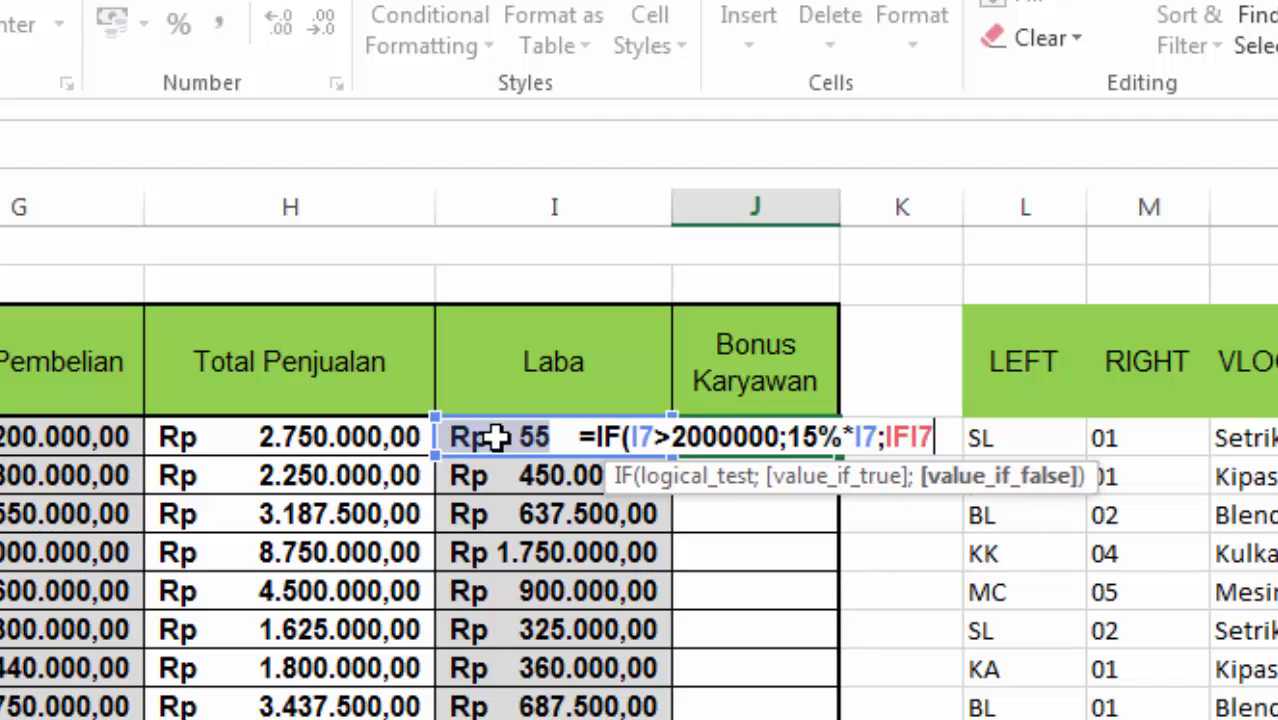
key("BackSpace")
key("BackSpace")
type("(I")
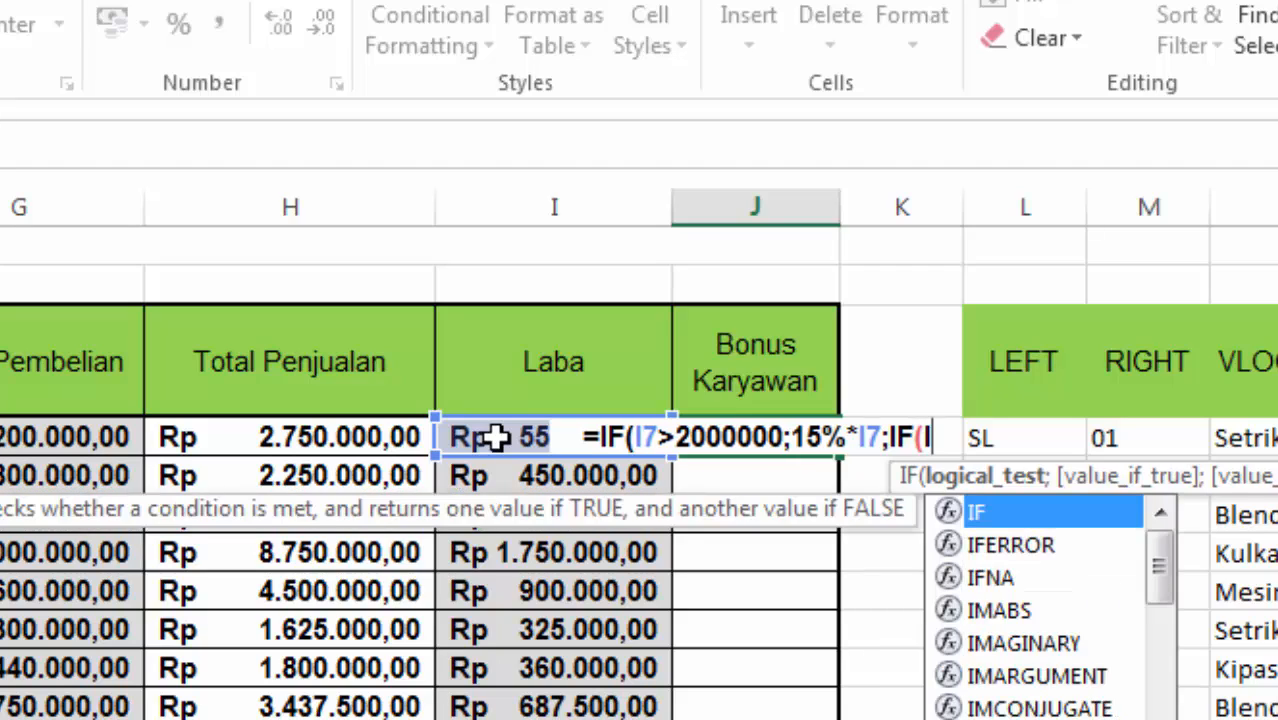
type("7")
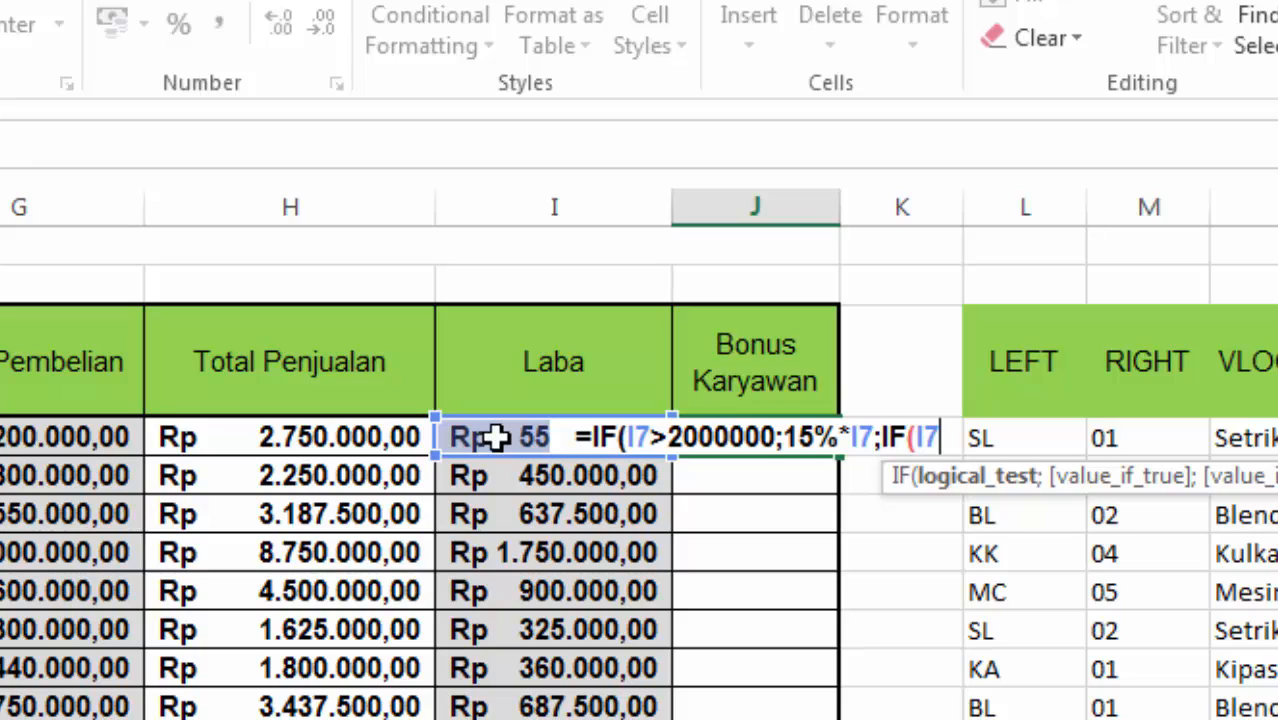
type(">")
type("=")
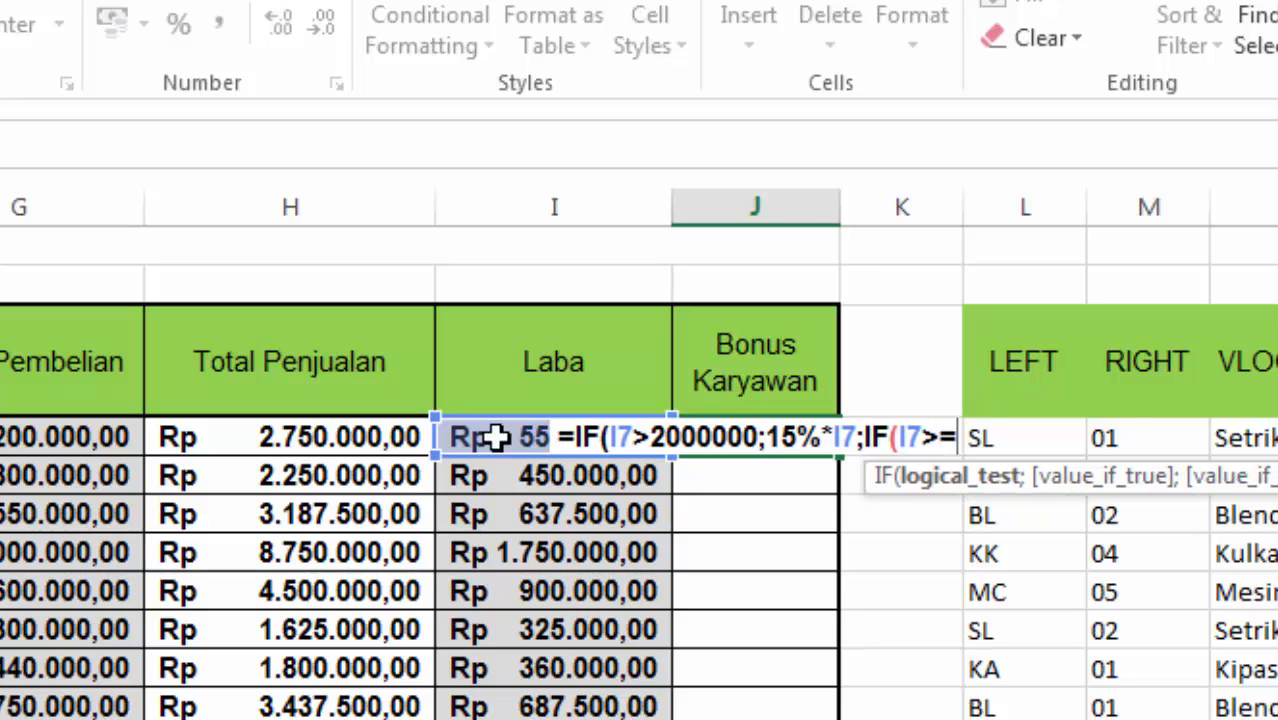
type("1000000")
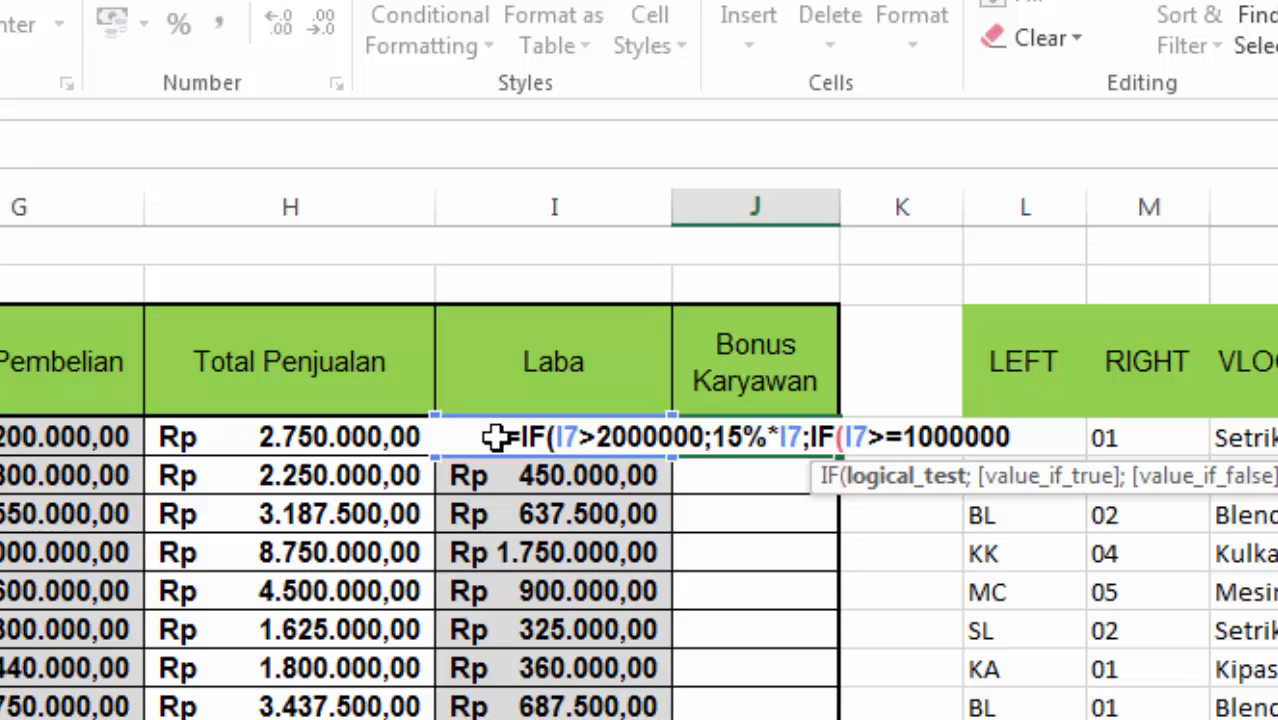
type(";10")
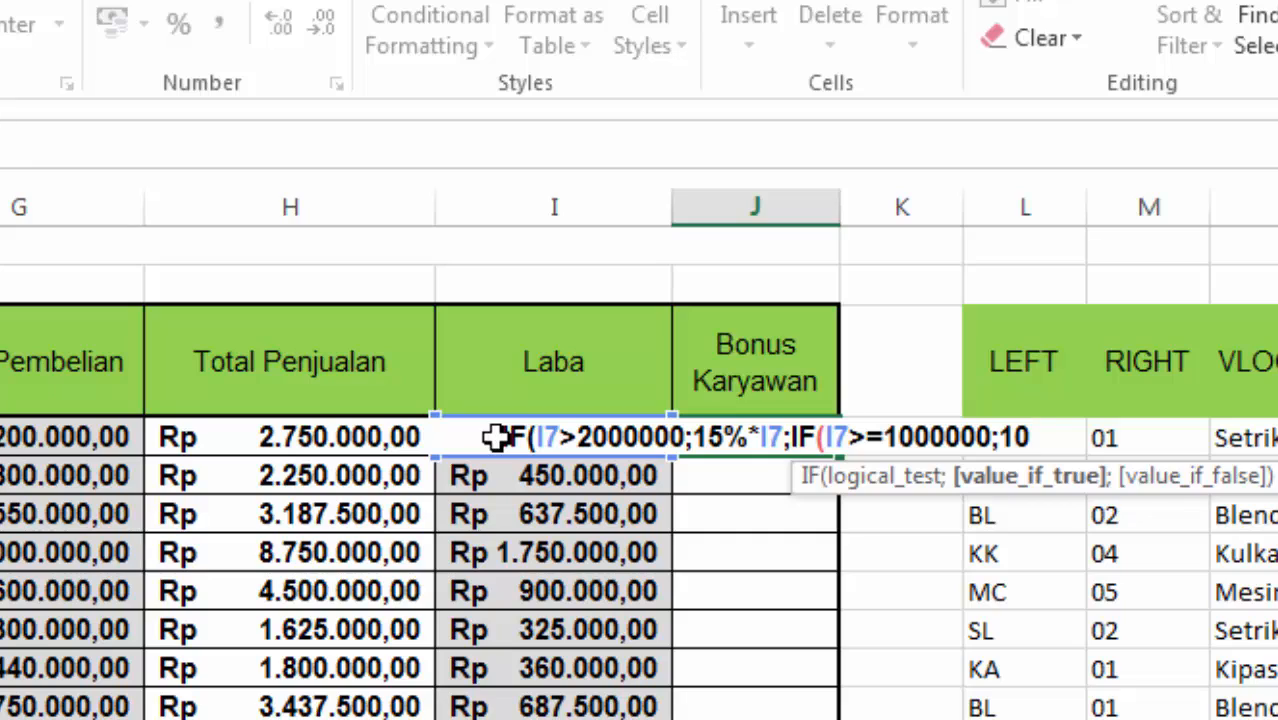
type("%*I7")
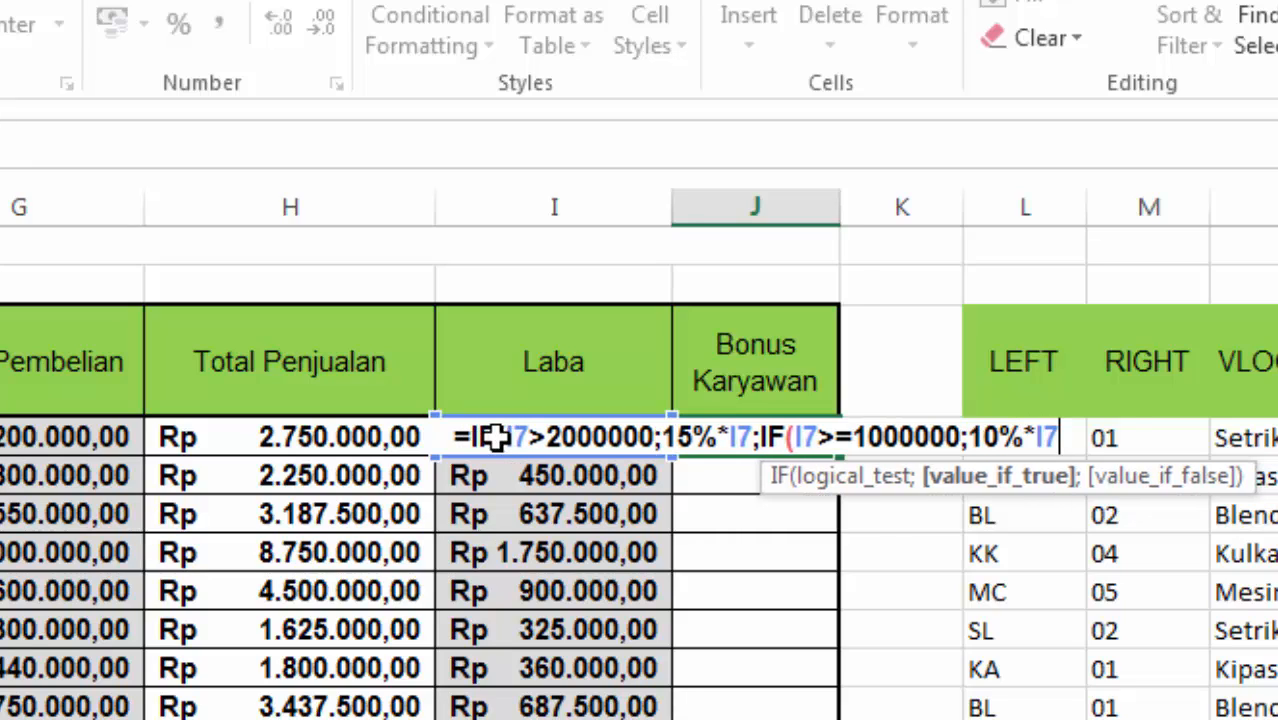
Extend J7's bonus formula with a third nested condition that gives no bonus for low profit: ;IF(I7<500000;0;
type(";")
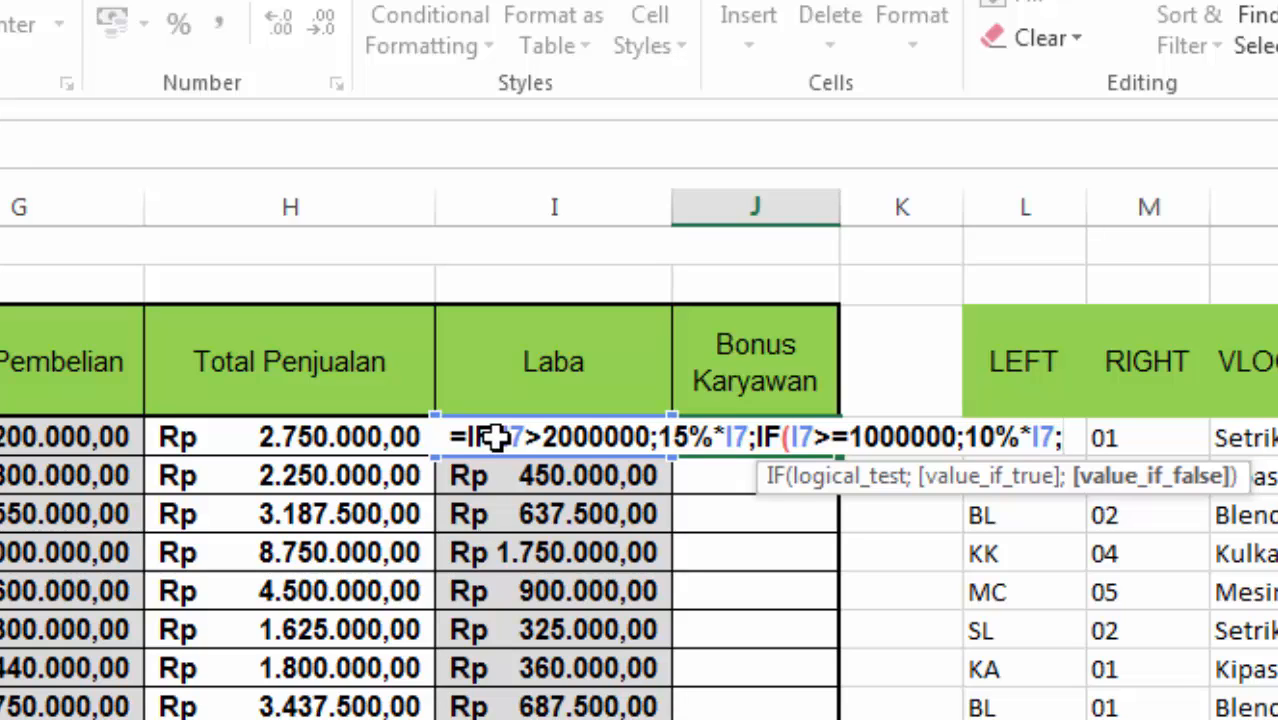
type("IF")
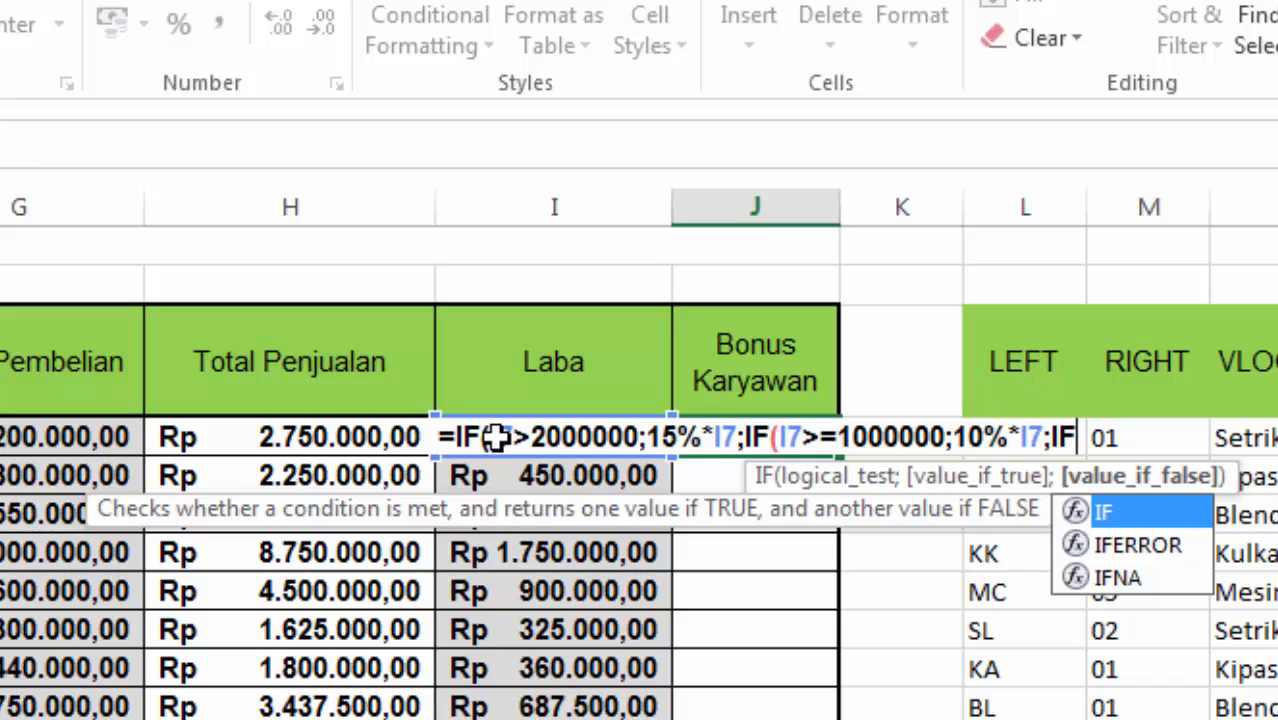
type("(")
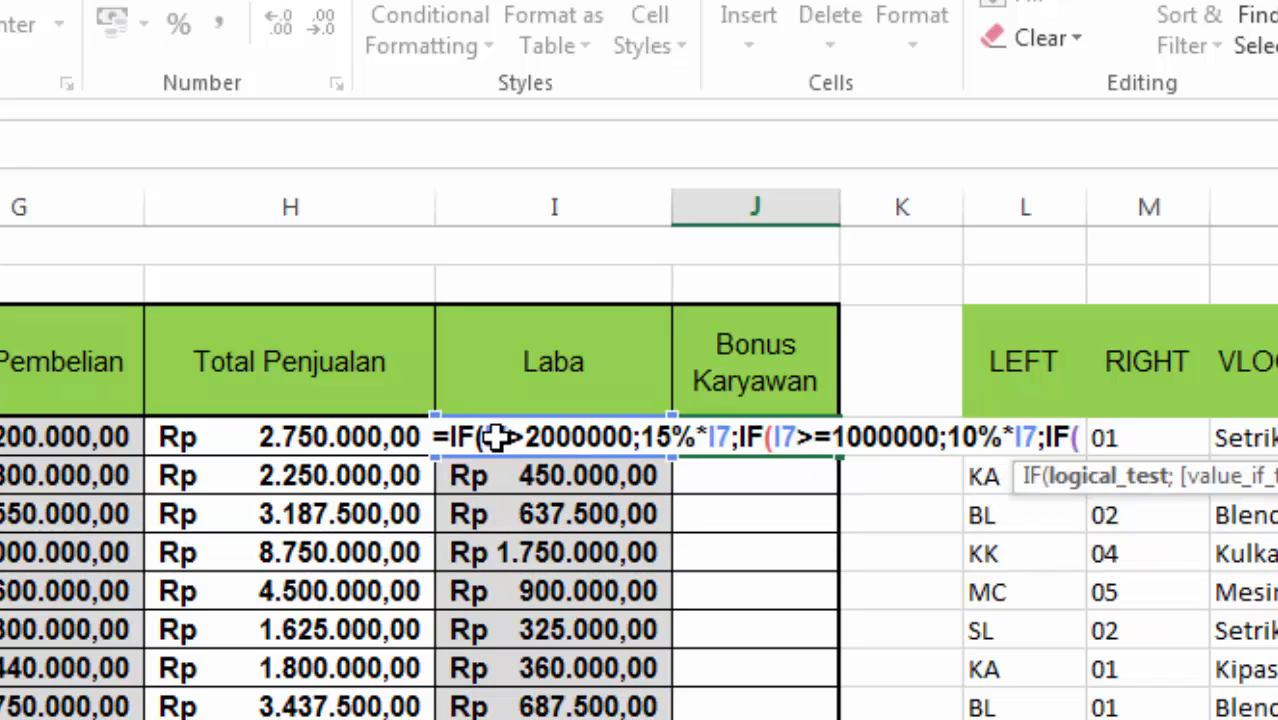
type("I7")
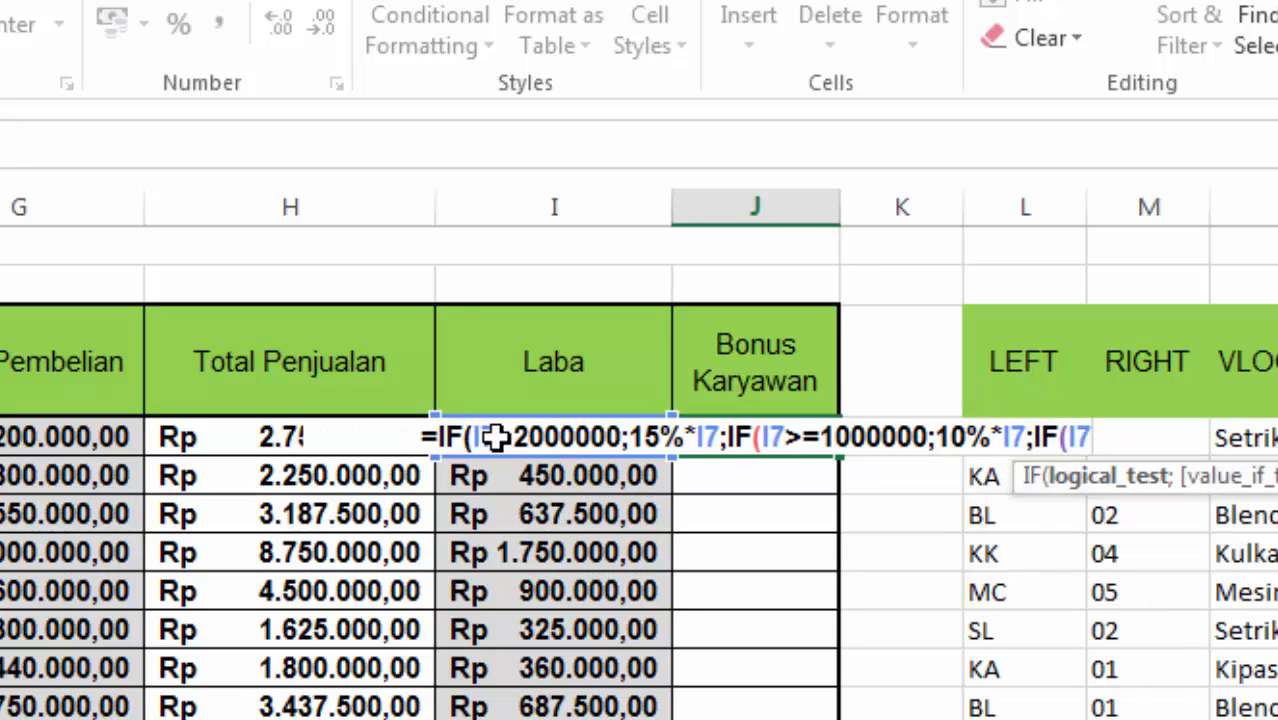
left_click(204, 155)
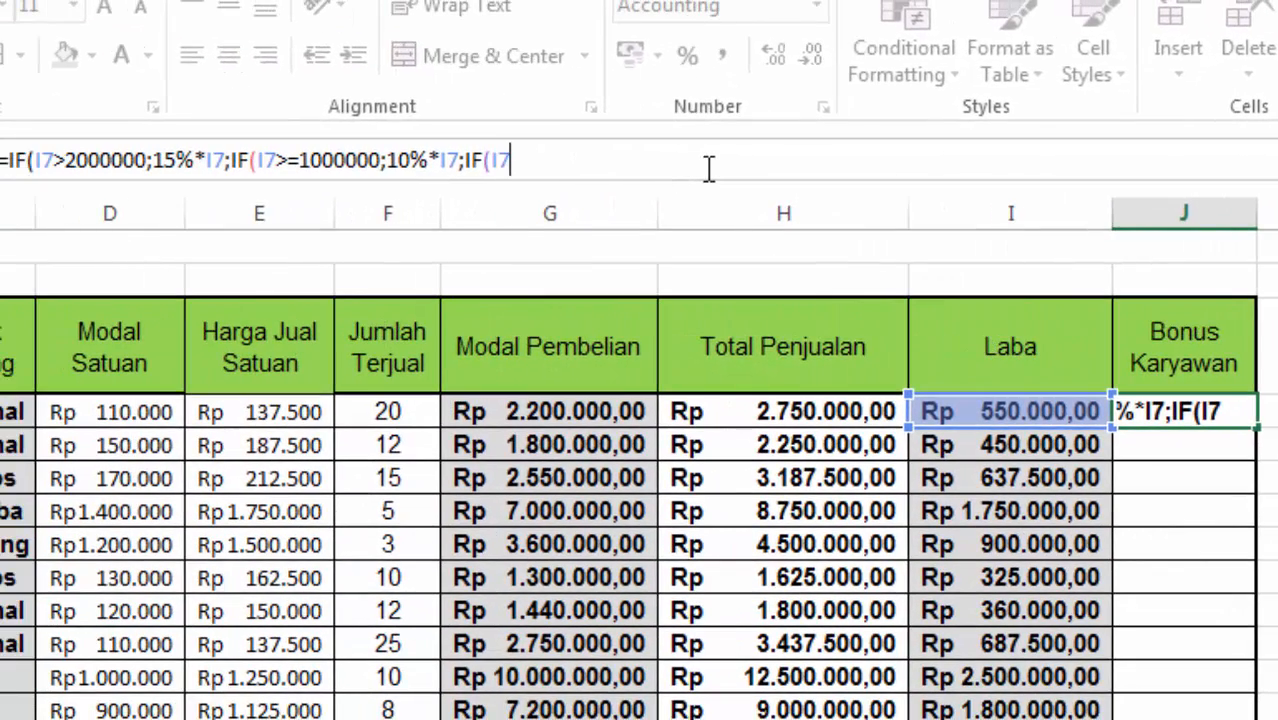
type(",")
key("BackSpace")
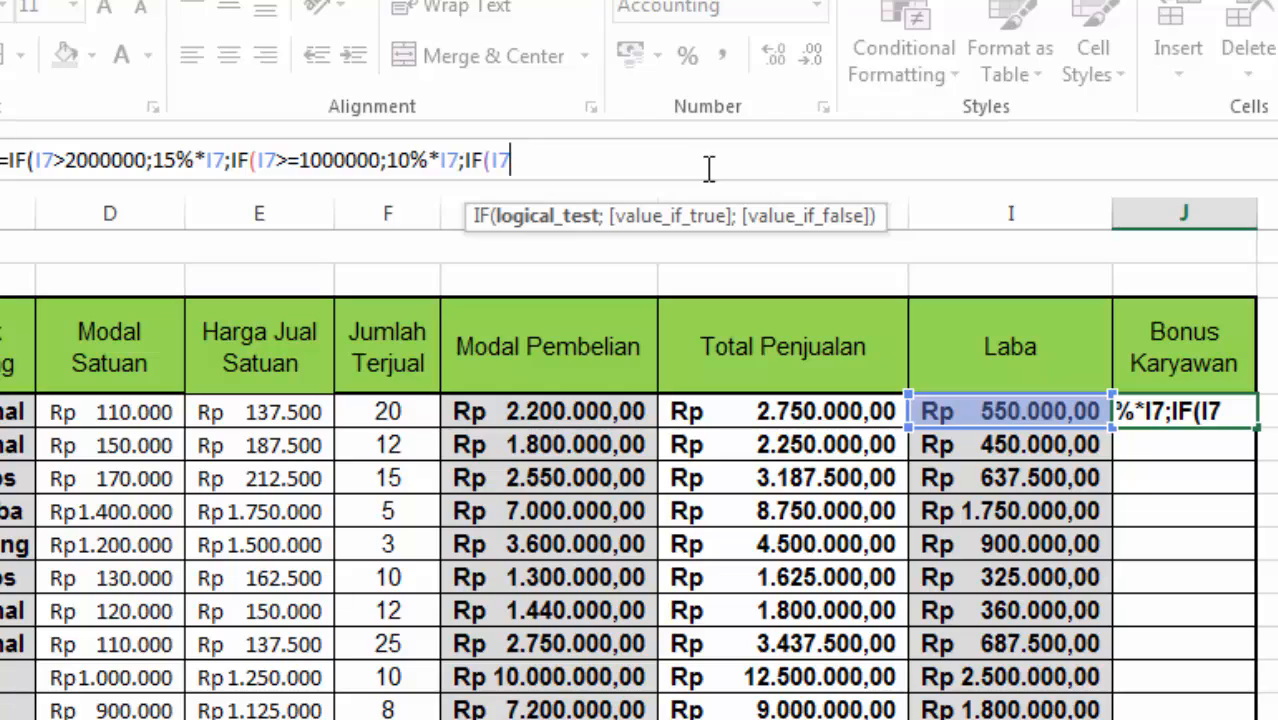
type("<500000")
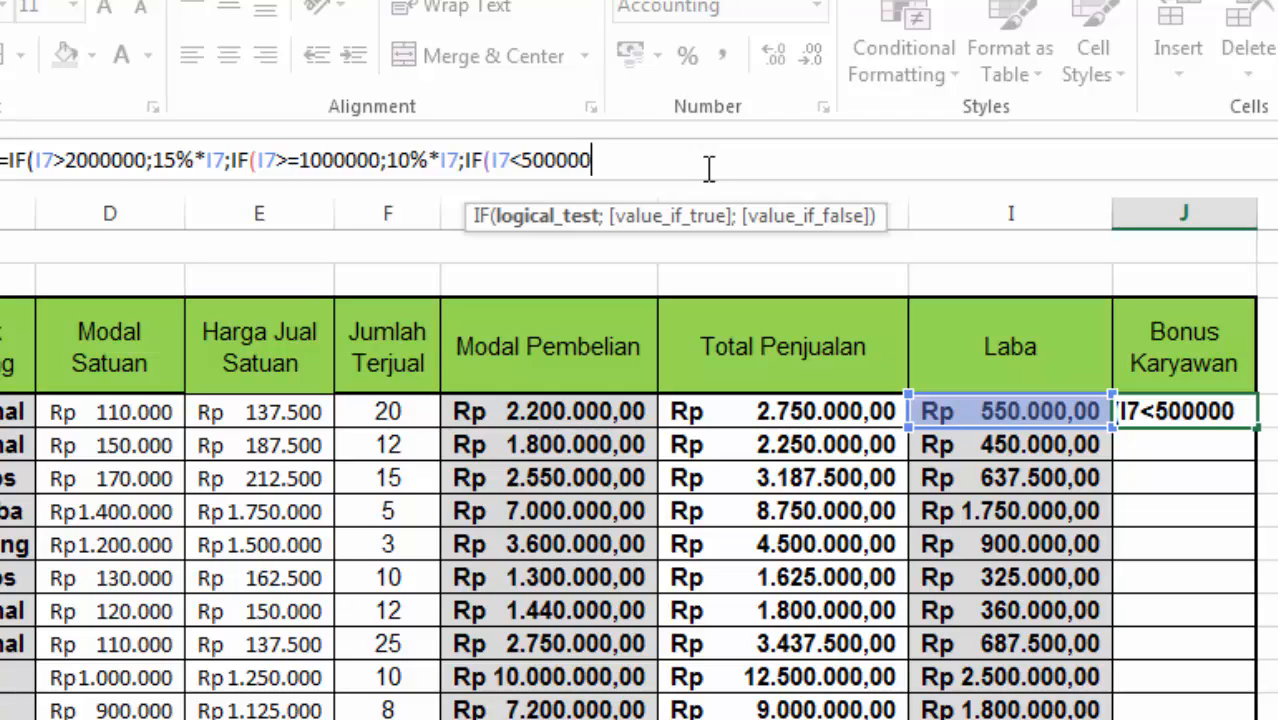
type(";")
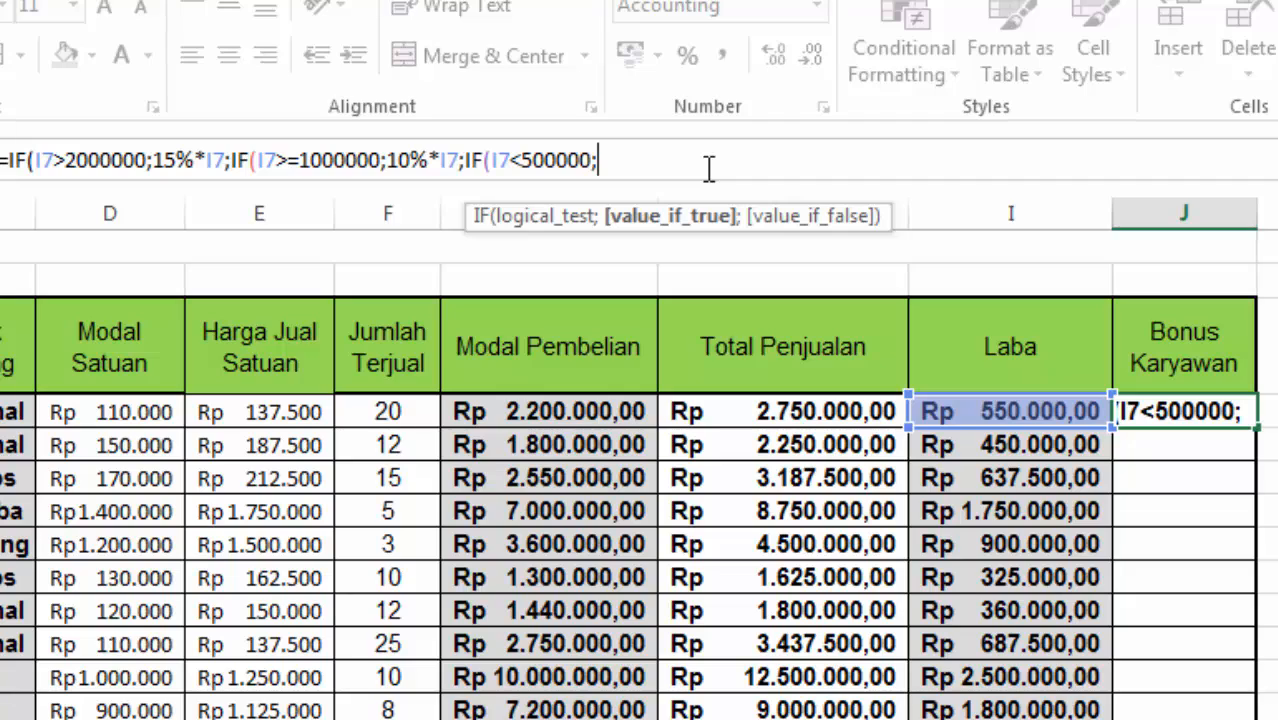
type("0;")
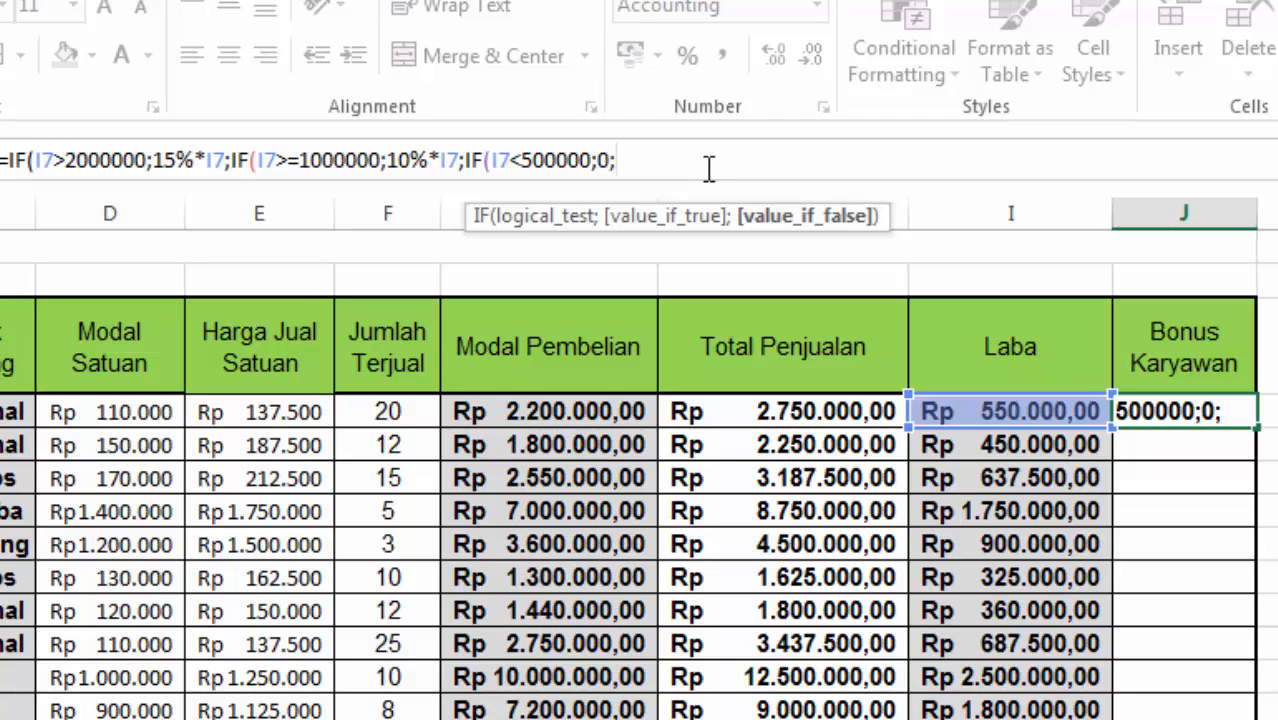
Finish J7's bonus formula with the fallback value 5%*I7))), enter it, and autofit column J to the amount
type("5%")
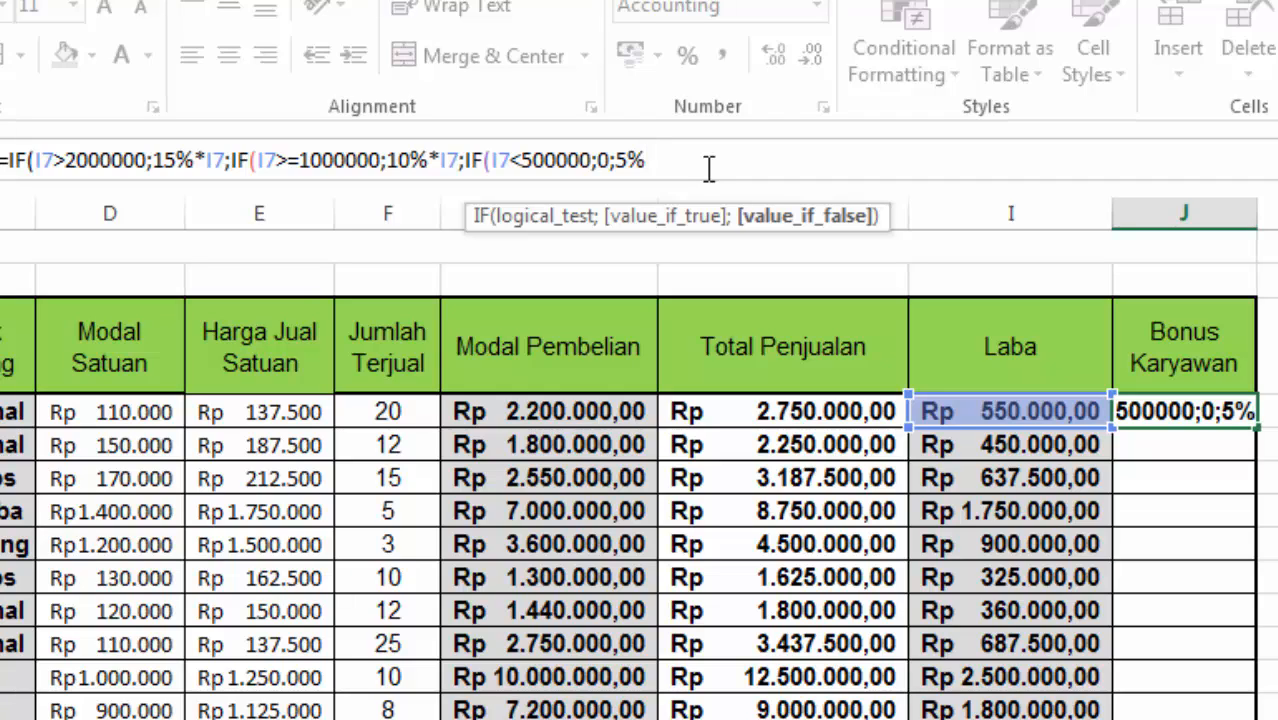
type("*")
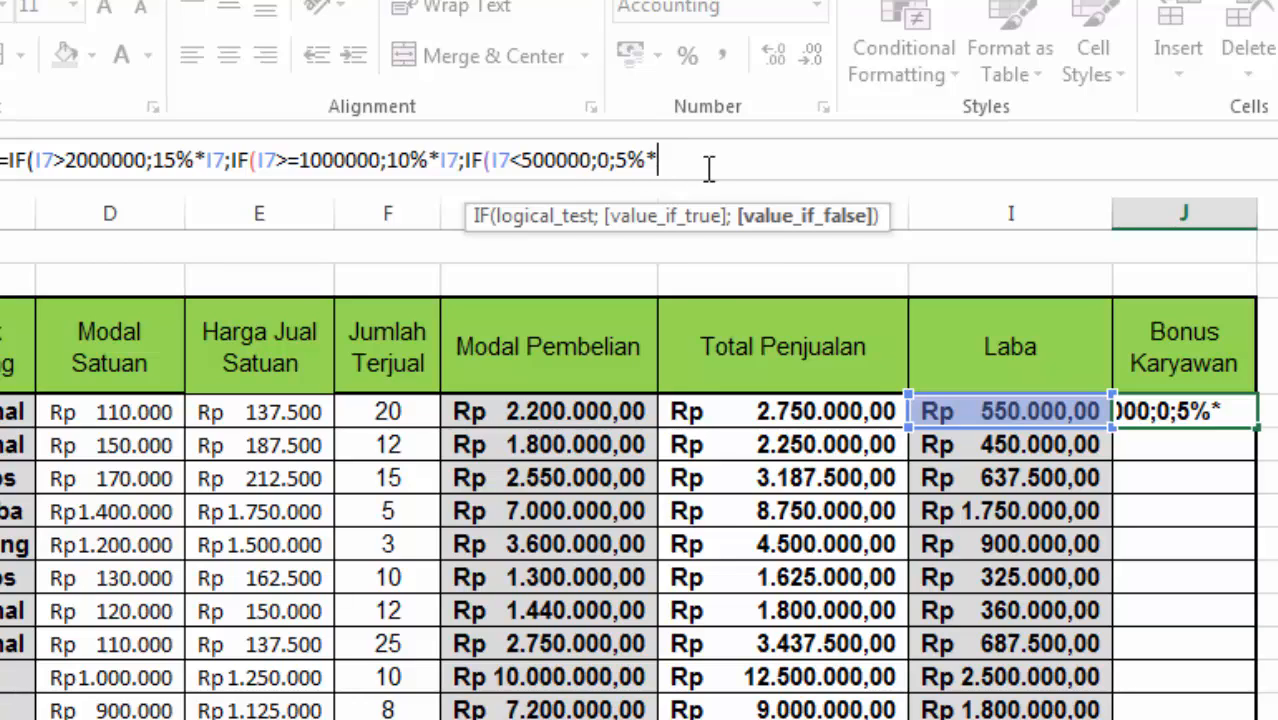
type("I")
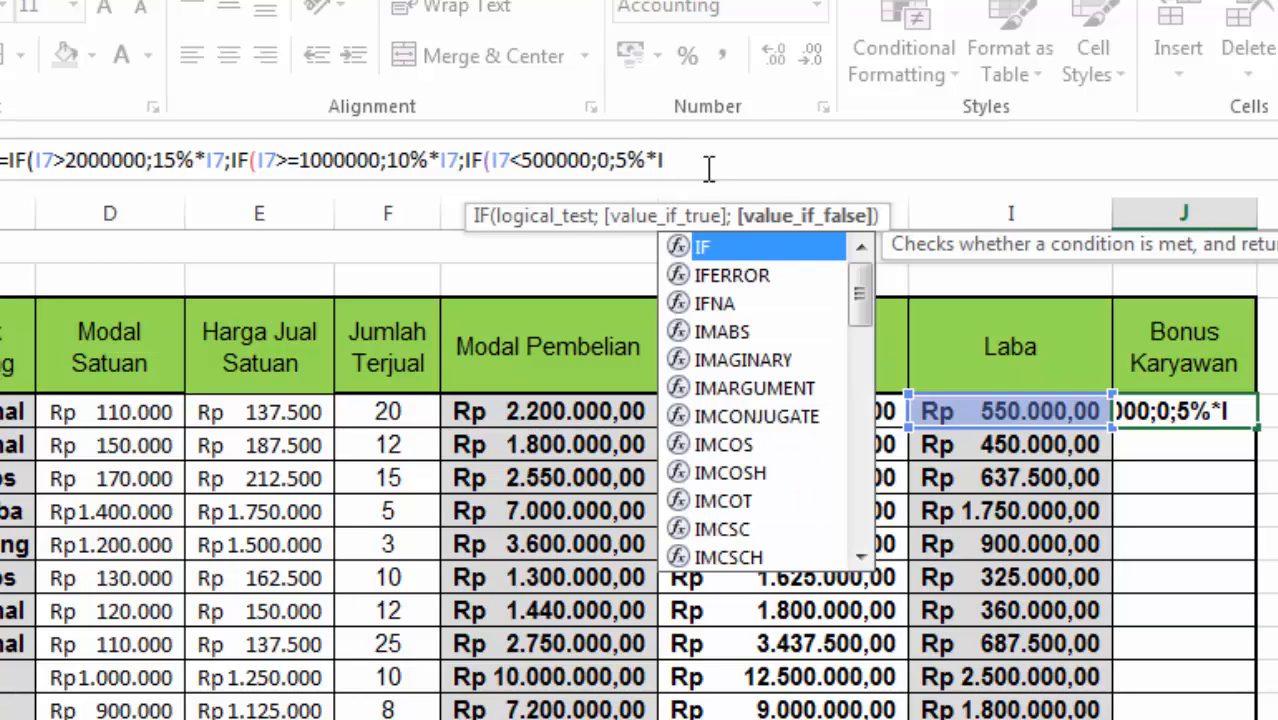
type("7")
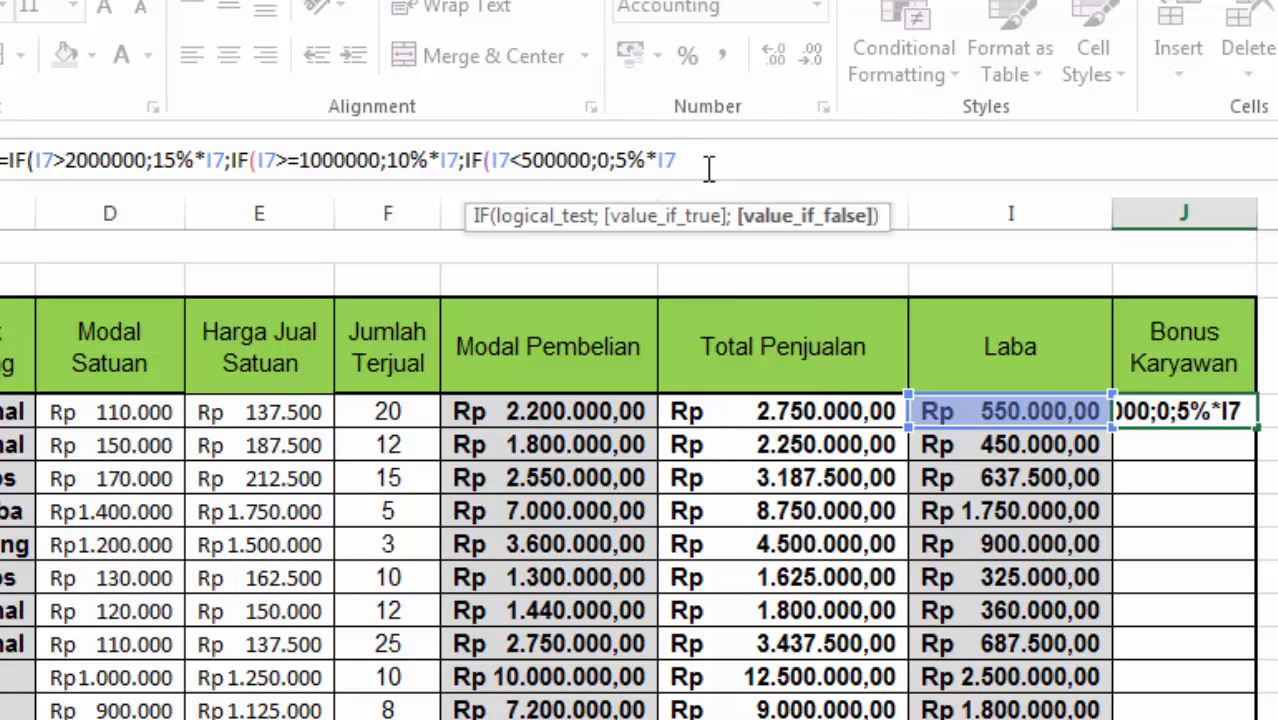
type(")))")
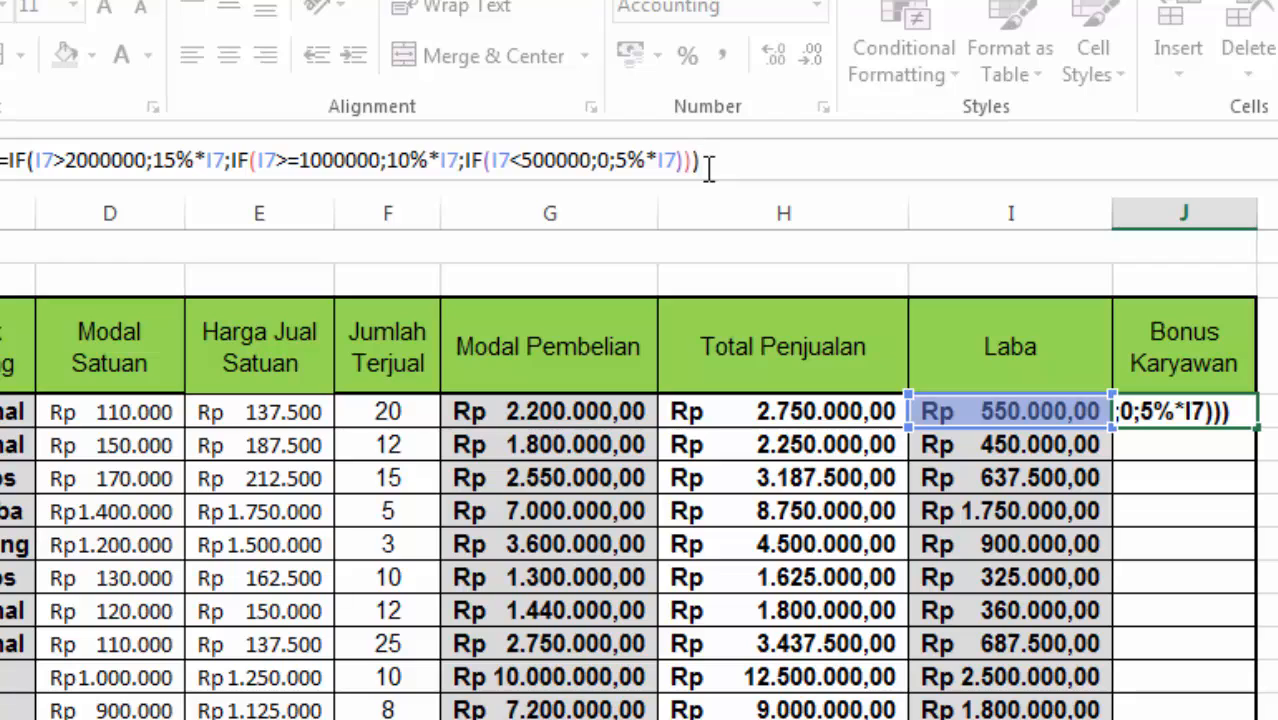
key("Return")
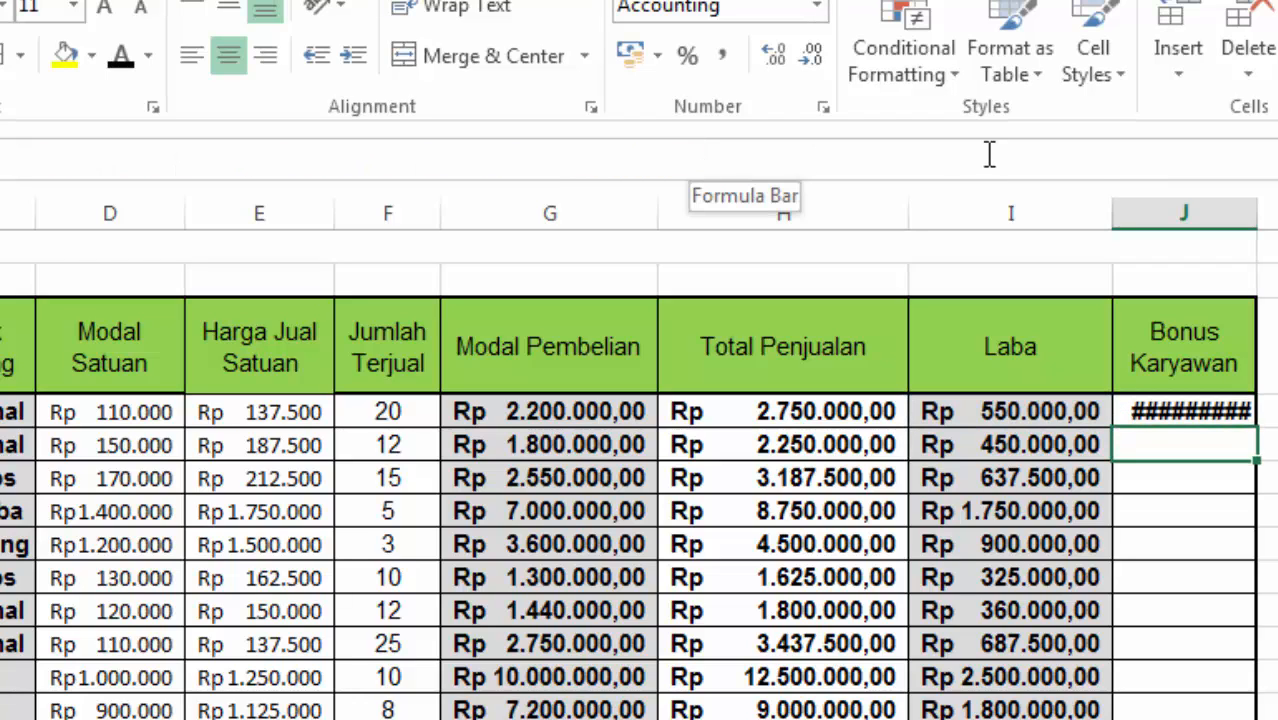
double_click(1257, 205)
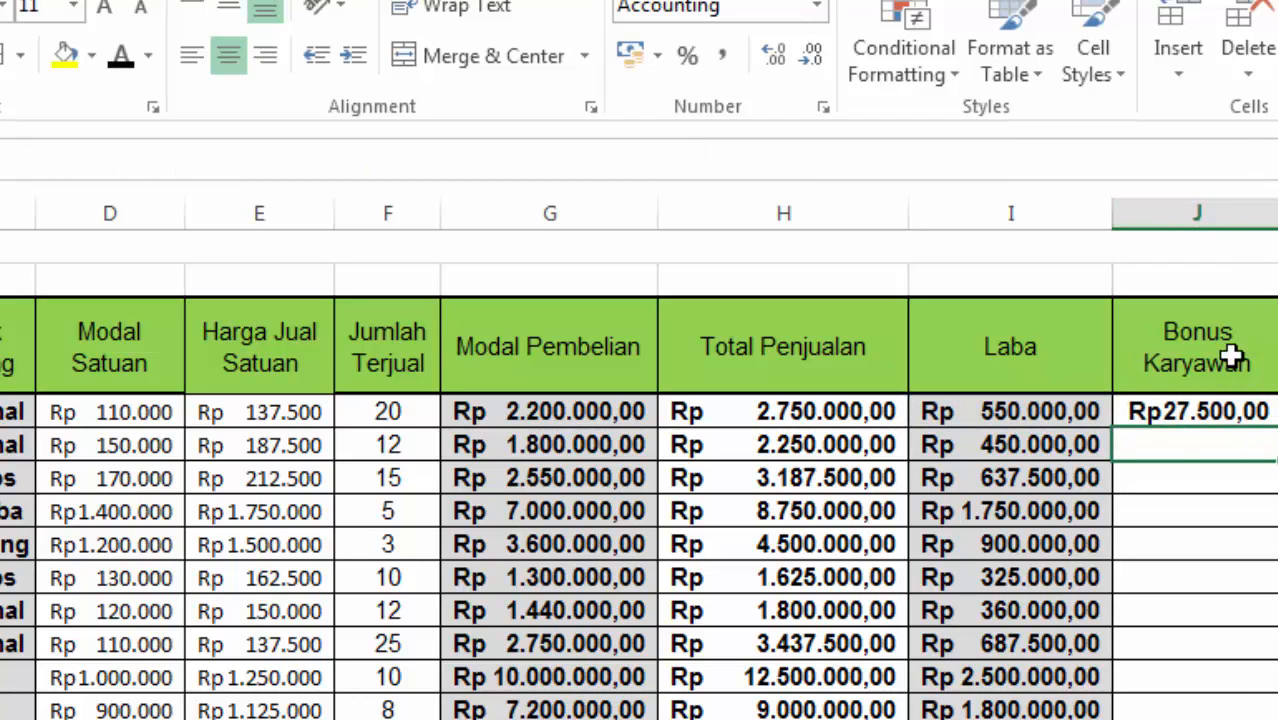
Fill J7's bonus formula down the Bonus Karyawan column to row 17 and autofit column J to the amounts
left_click(1182, 412)
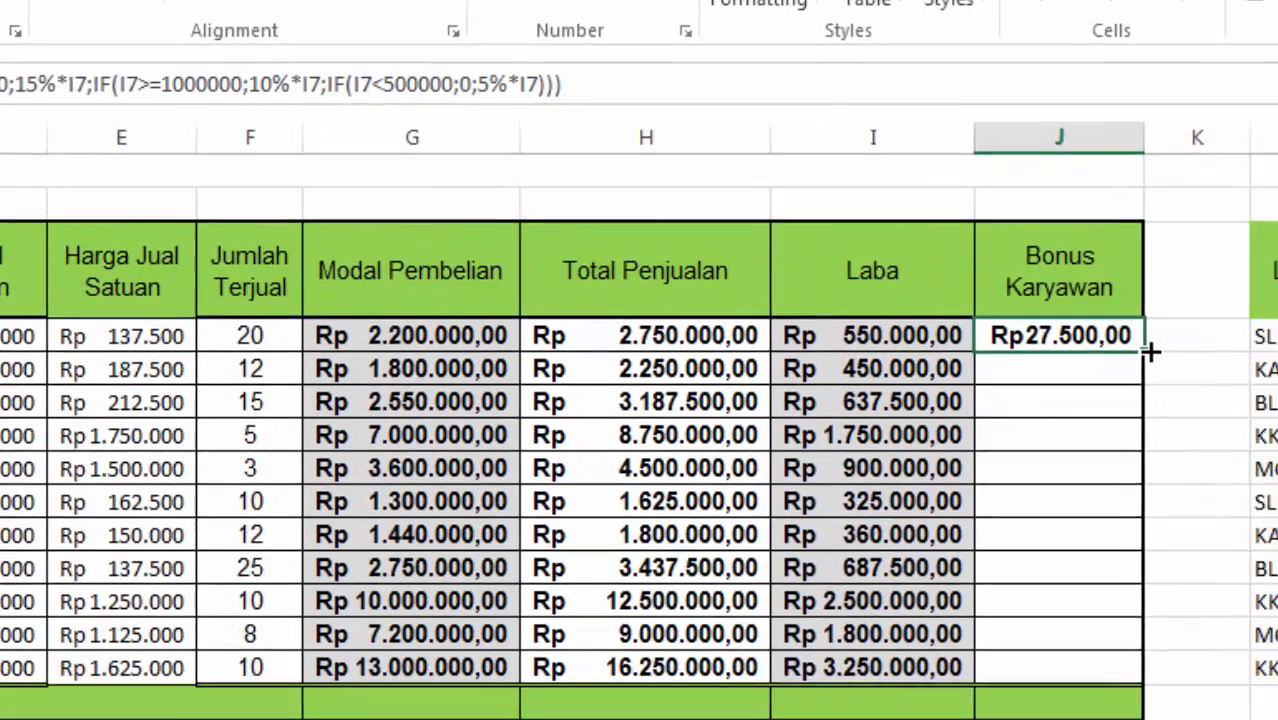
left_click_drag(1277, 429, 1208, 719)
left_click_drag(891, 574, 893, 586)
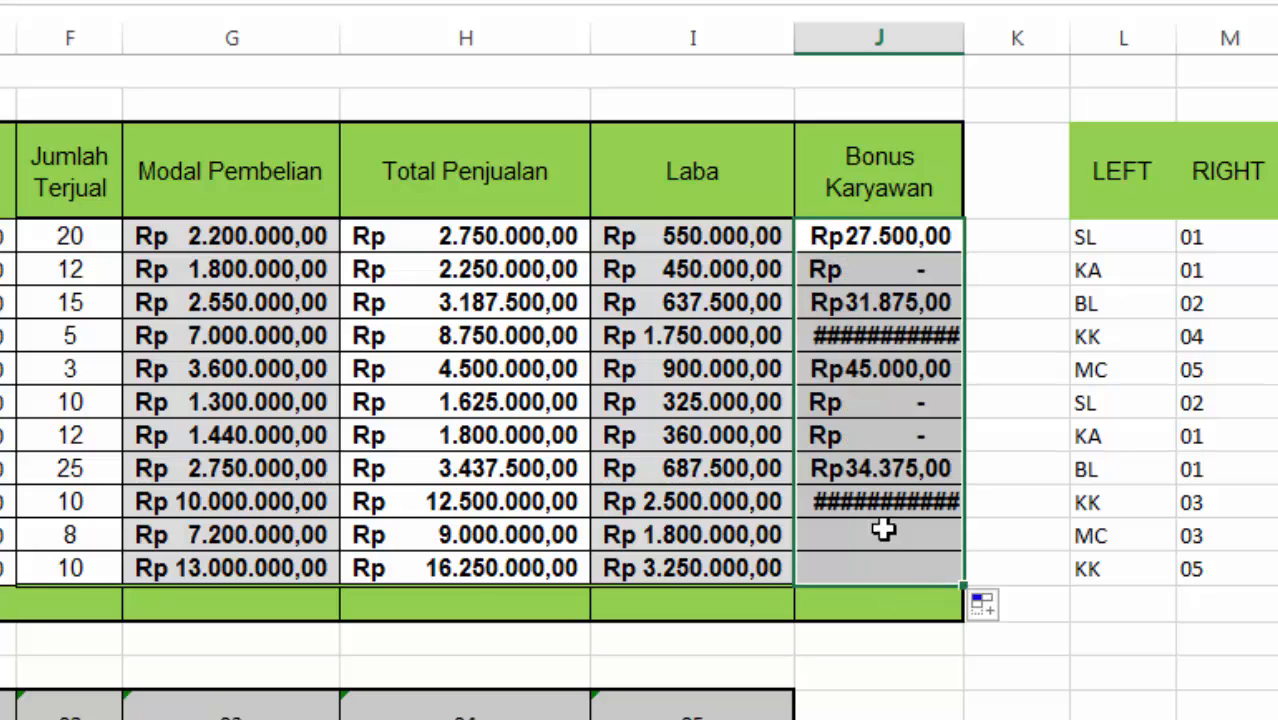
left_click(884, 282)
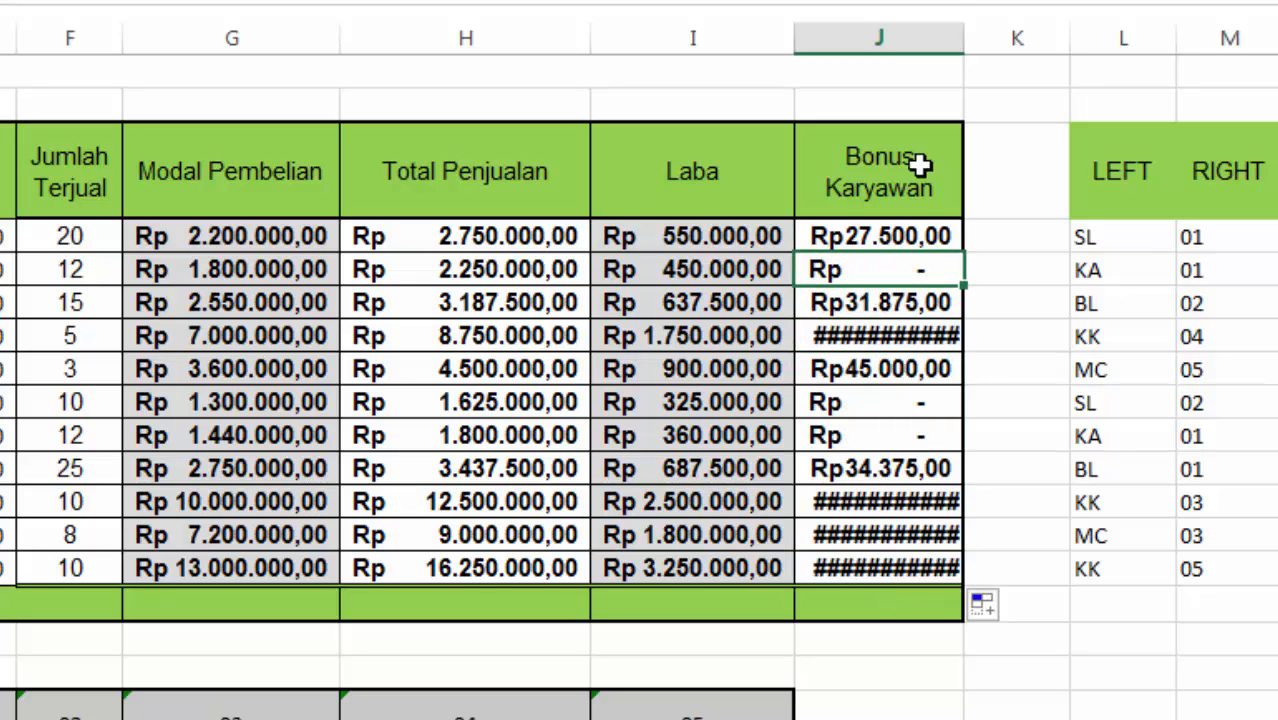
double_click(968, 38)
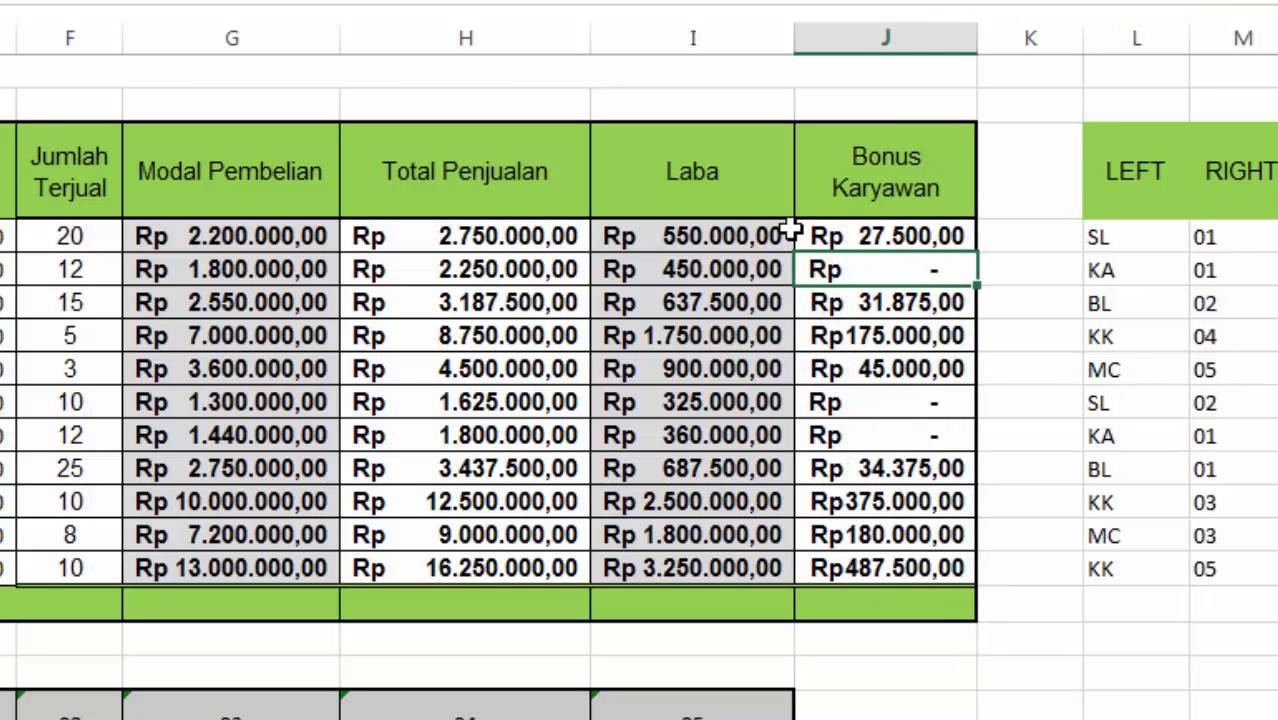
left_click(697, 272)
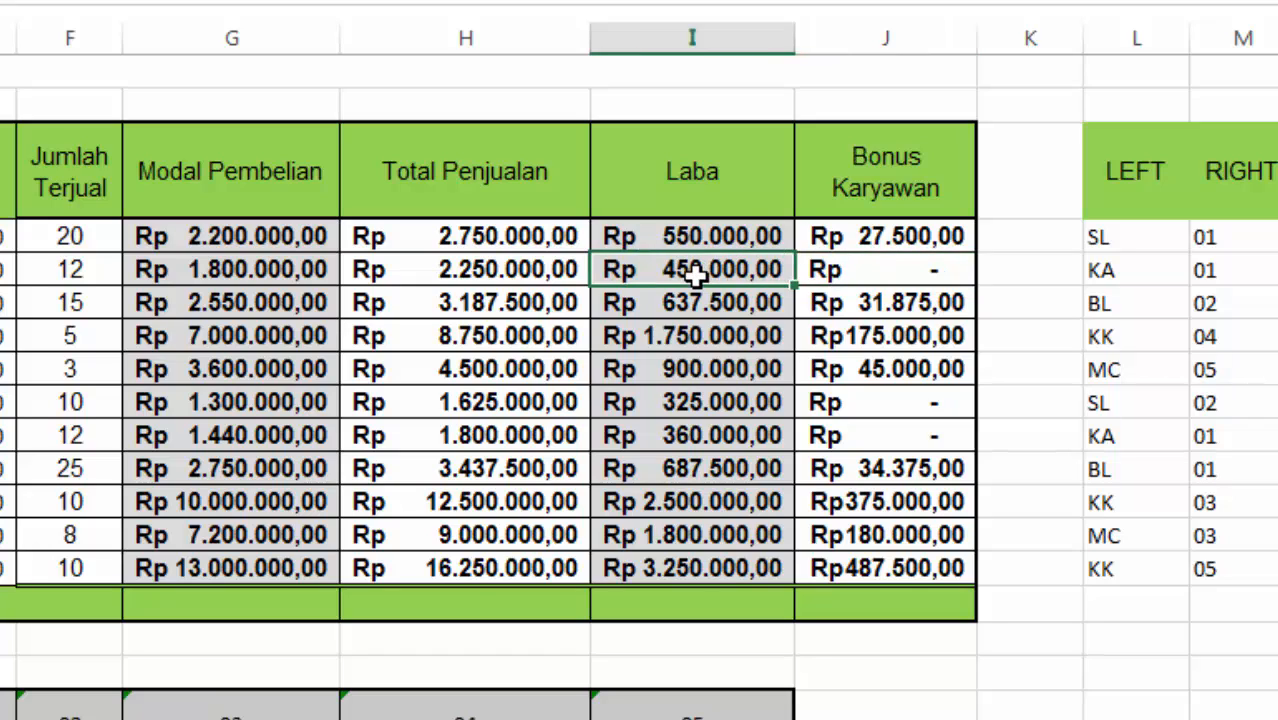